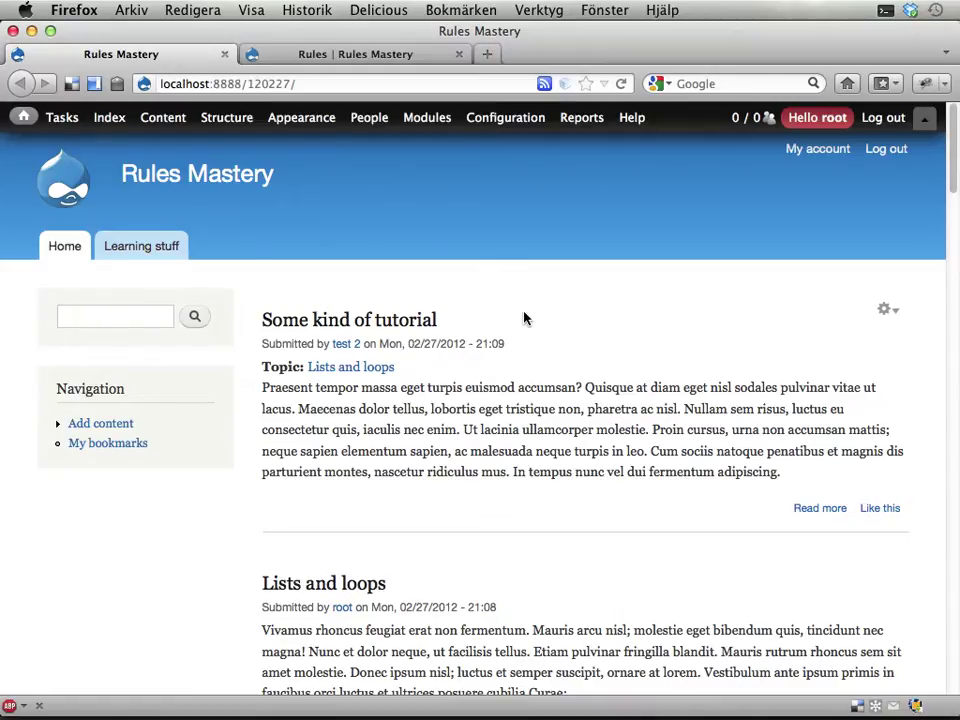
# - Switch to the Rules admin tab listing the three Drupal points reaction rules
pyautogui.click(402, 60)
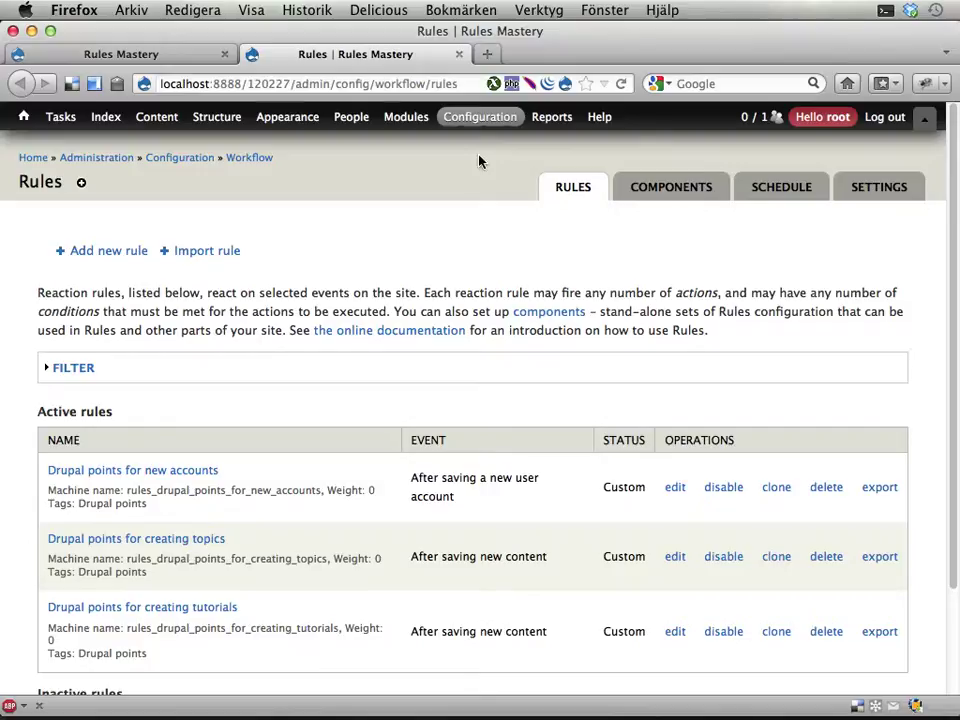
# - From the Components tab, add a new component with plugin type Rule set
pyautogui.keyDown('super'); pyautogui.click(667, 188); pyautogui.keyUp('super')
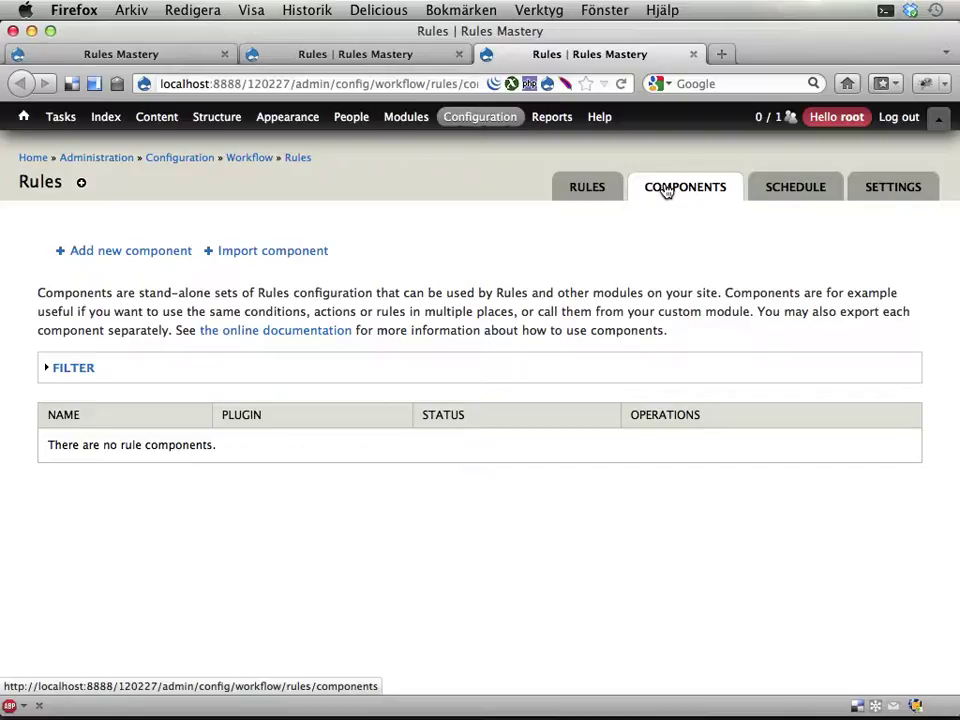
pyautogui.click(146, 252)
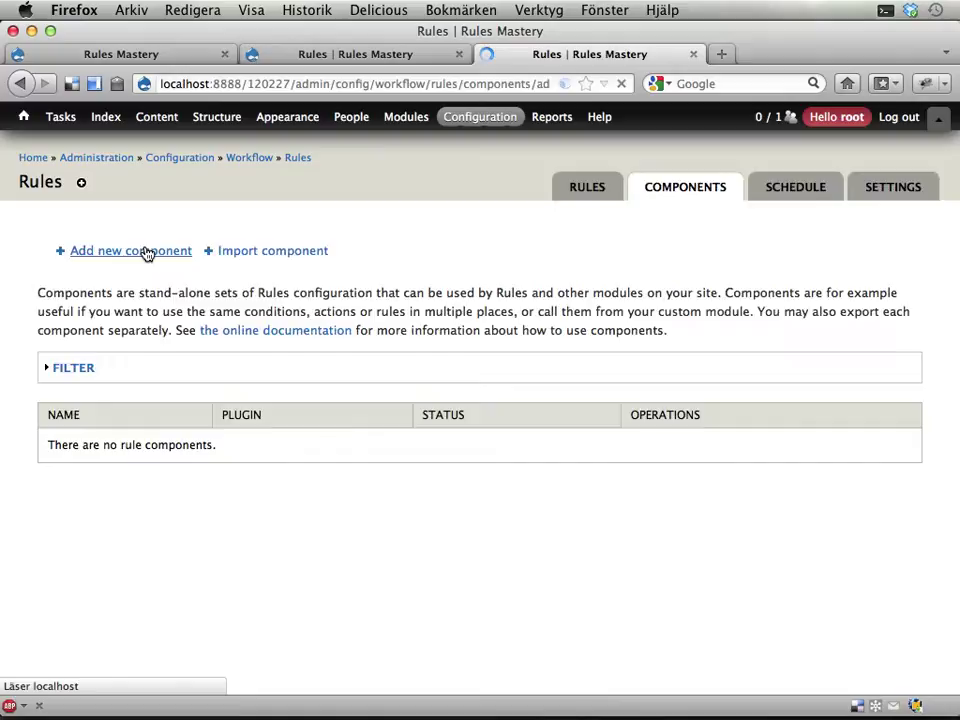
pyautogui.click(140, 281)
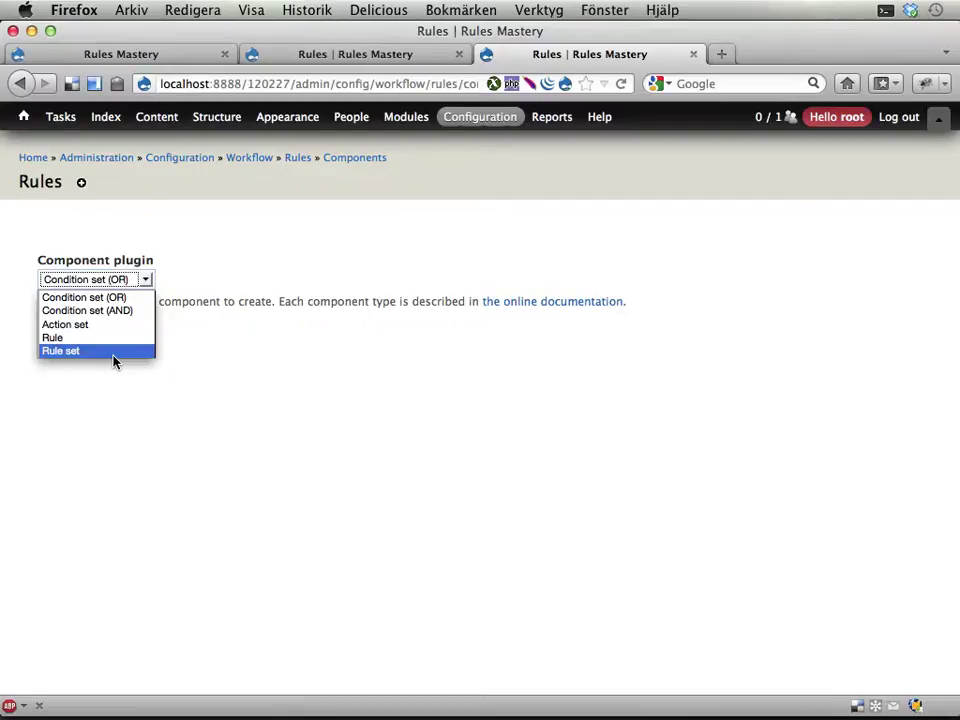
pyautogui.click(113, 352)
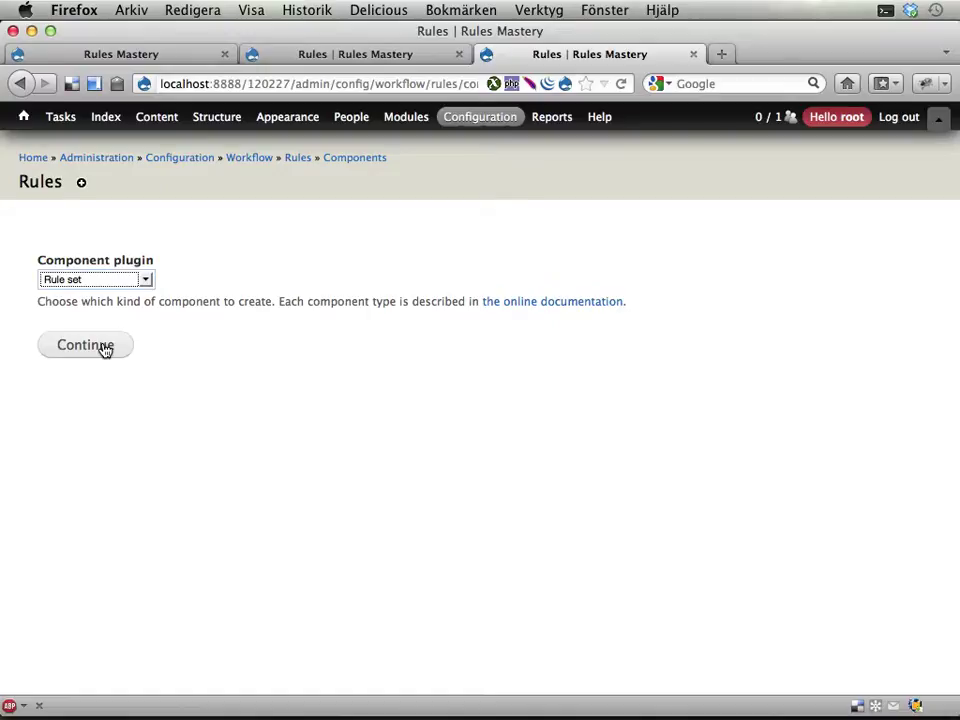
# - Name the rule set 'Award Drupal points' and tag it with the 'Drupal points' suggestion
pyautogui.click(104, 347)
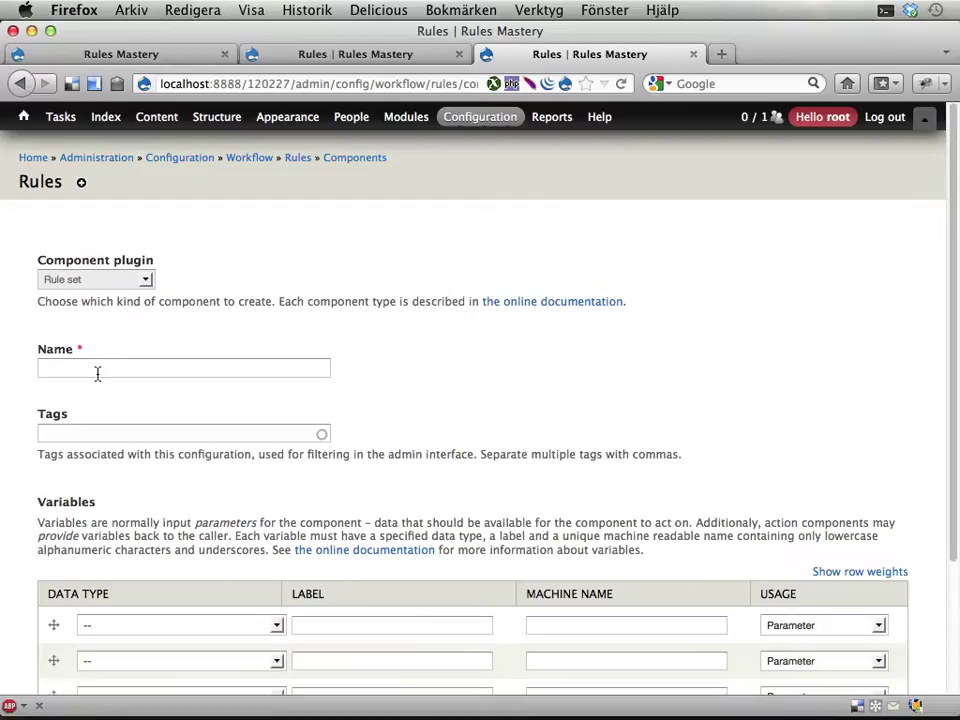
pyautogui.click(99, 367)
pyautogui.write('Aw')
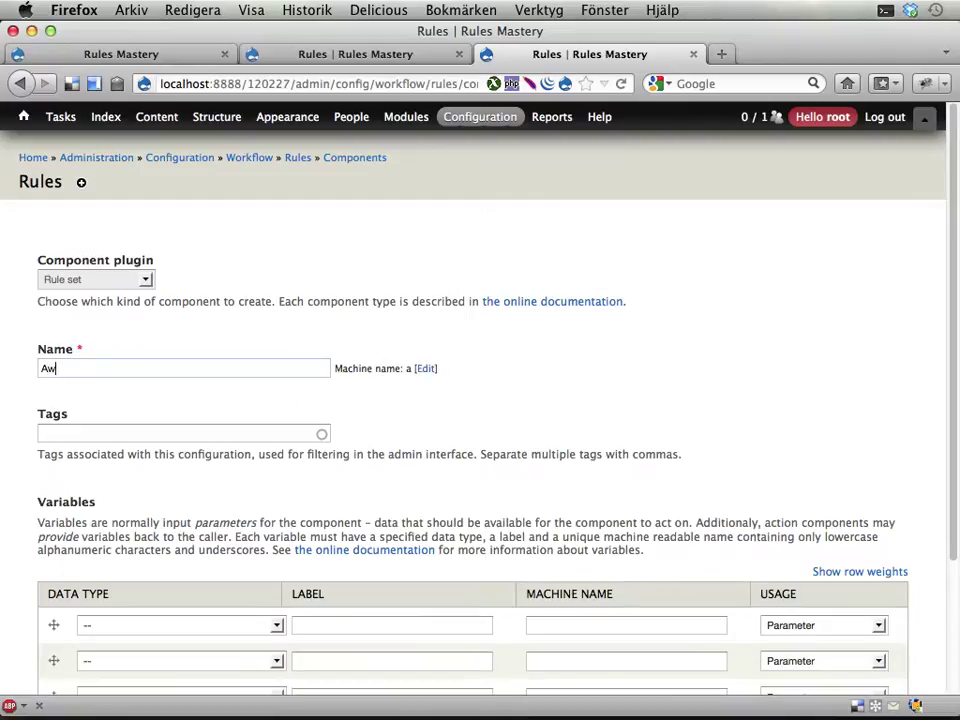
pyautogui.write('ard drupal points')
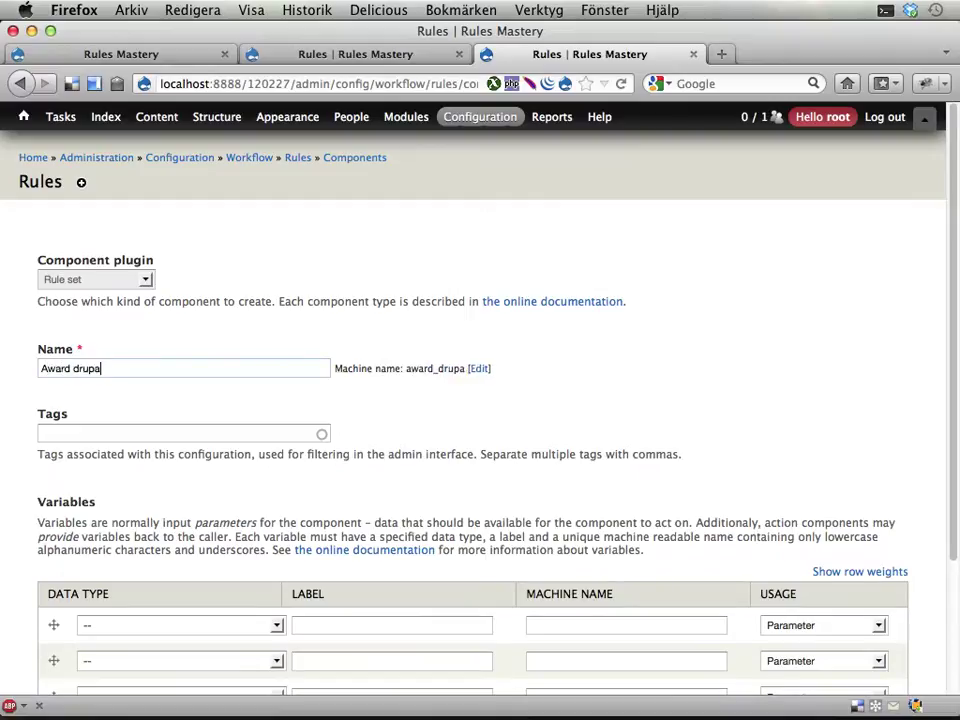
pyautogui.click(73, 368)
pyautogui.press('Delete')
pyautogui.write('D')
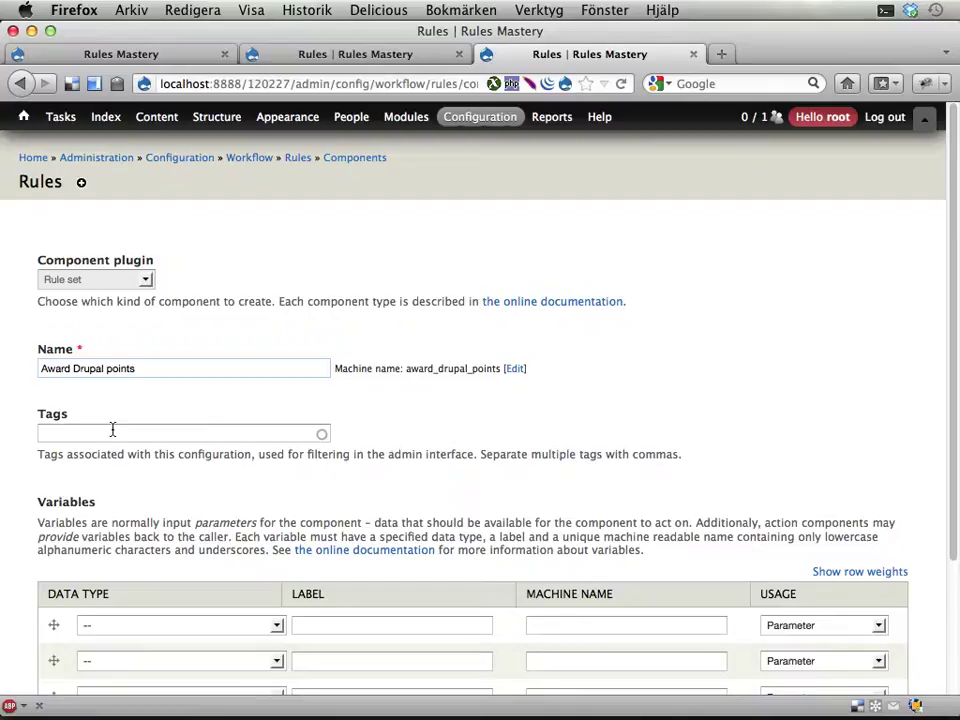
pyautogui.click(111, 431)
pyautogui.write('dr')
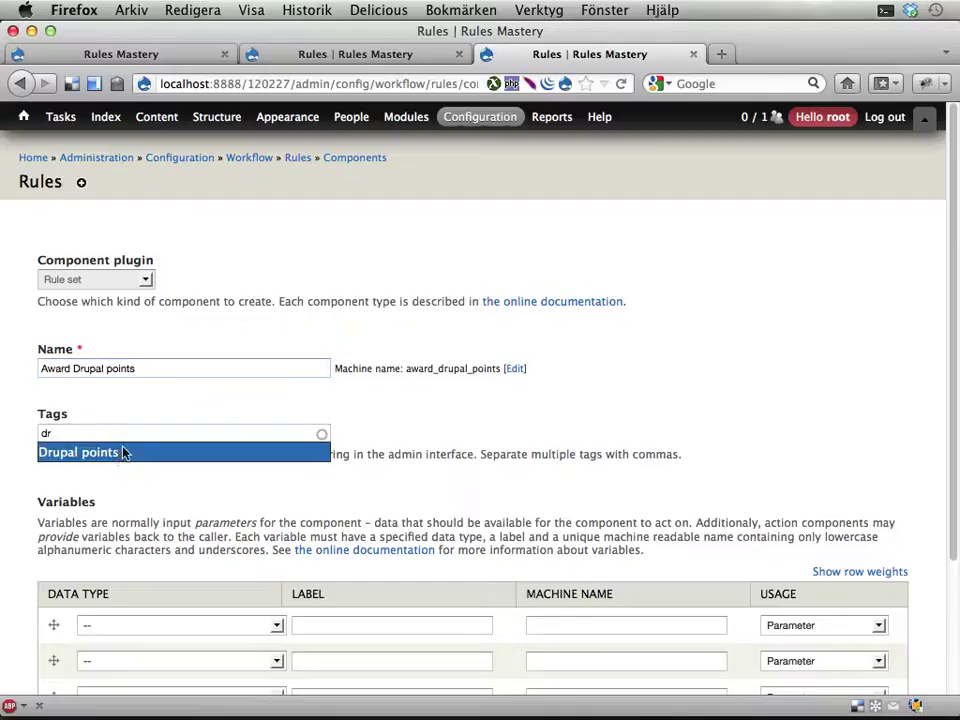
pyautogui.click(122, 452)
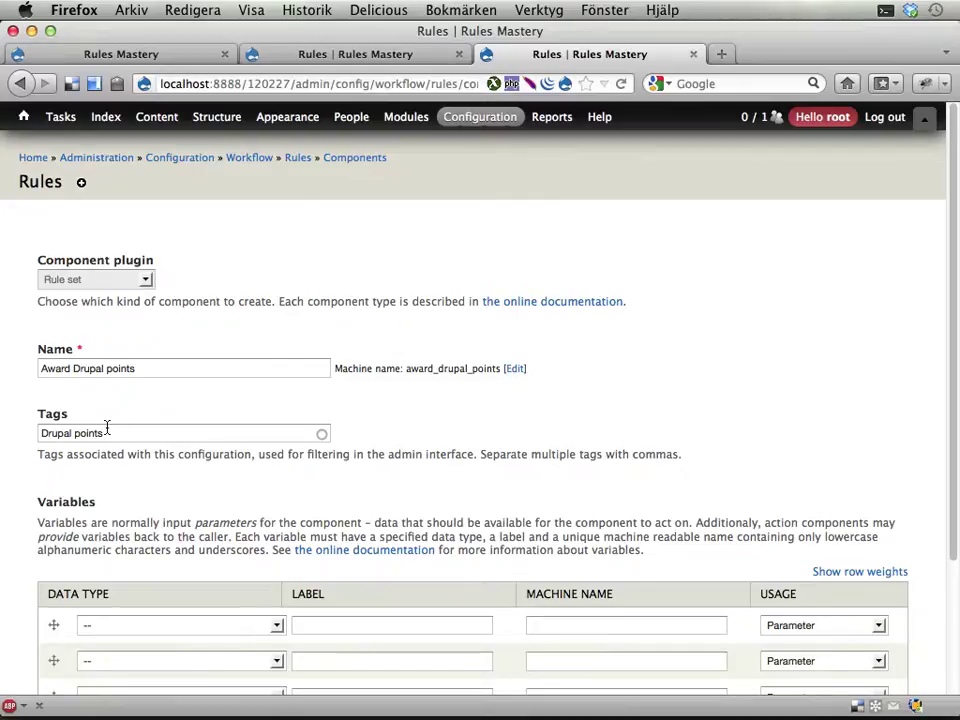
pyautogui.scroll(-3, 291, 454)
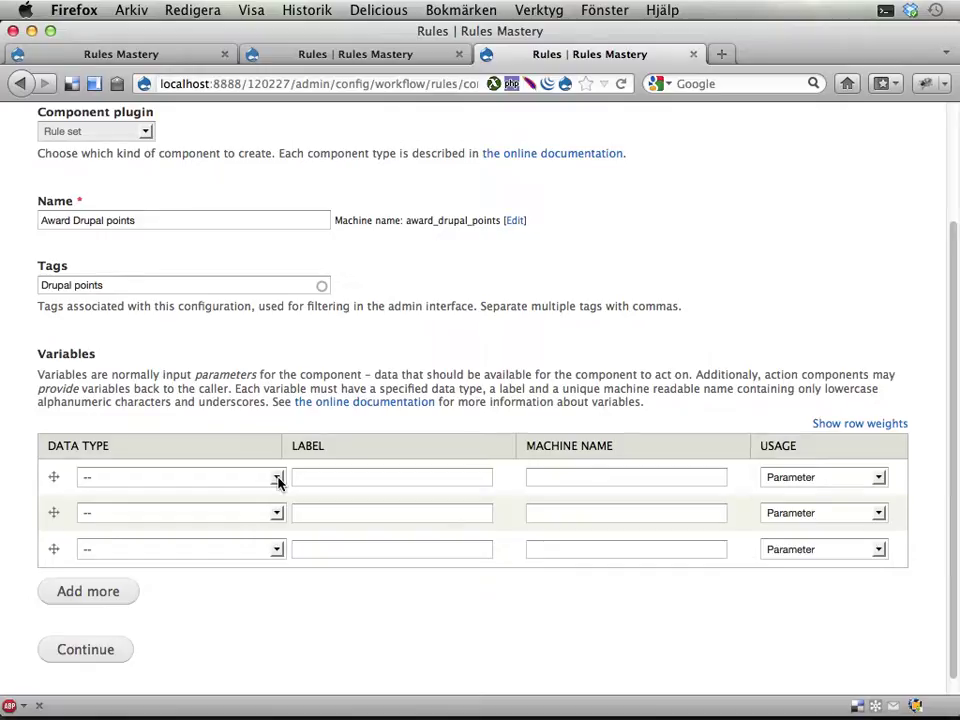
# - Define a User variable 'Account to award' (account) and set the second variable's type to Integer
pyautogui.click(277, 479)
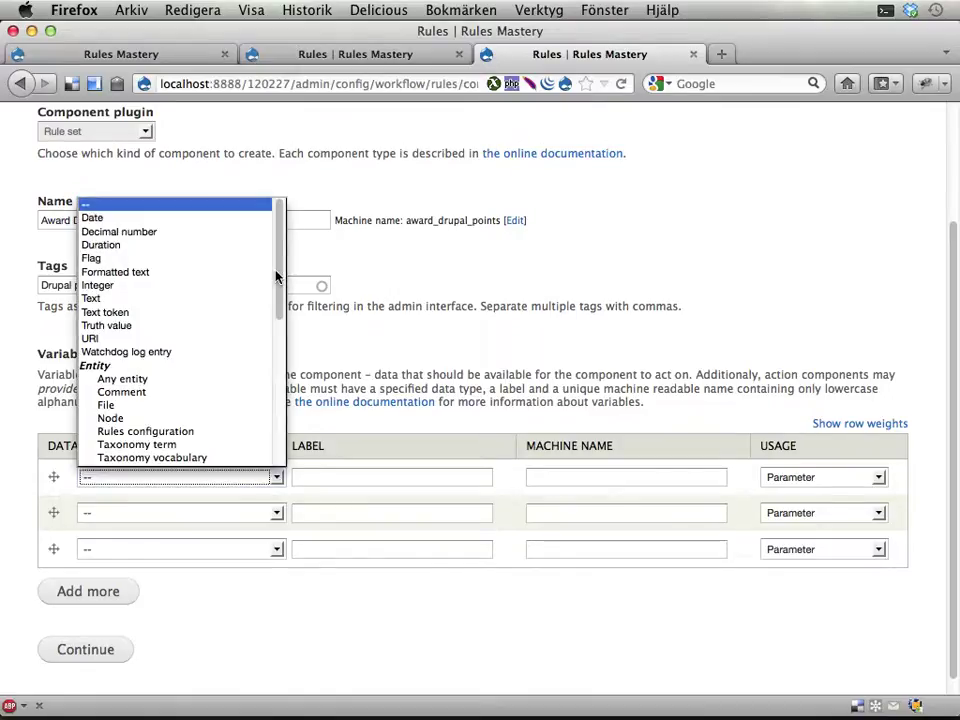
pyautogui.scroll(-3, 277, 276)
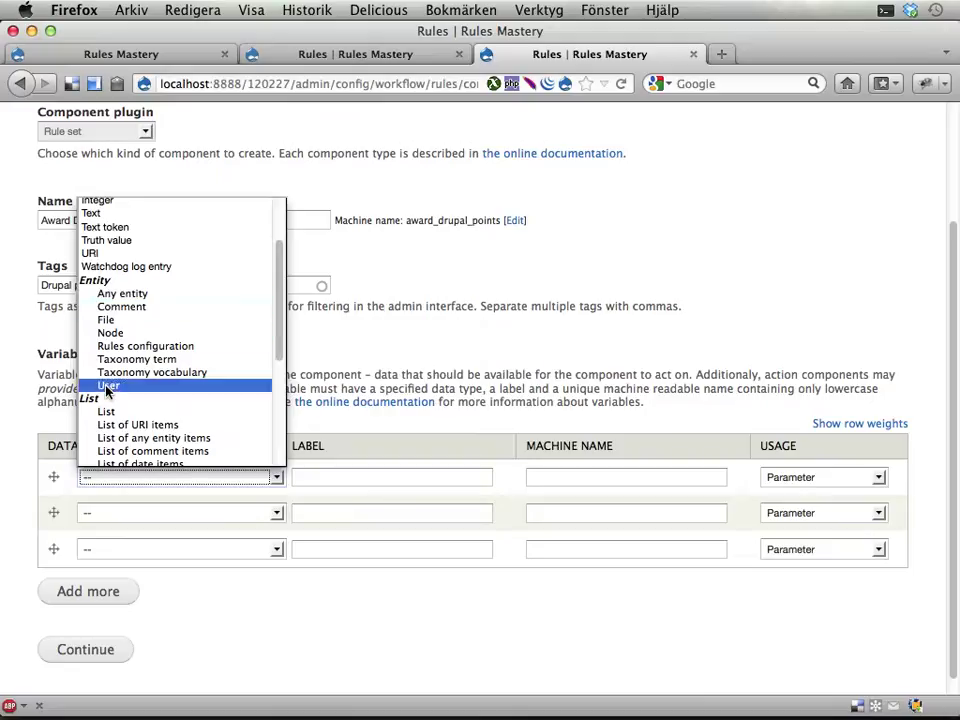
pyautogui.click(107, 387)
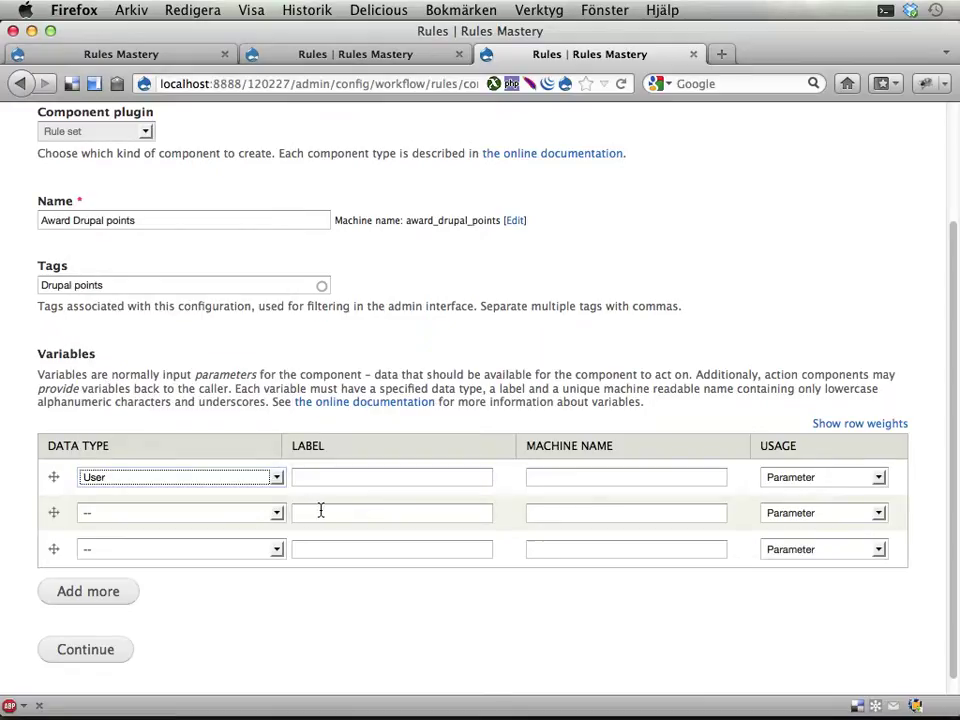
pyautogui.click(343, 479)
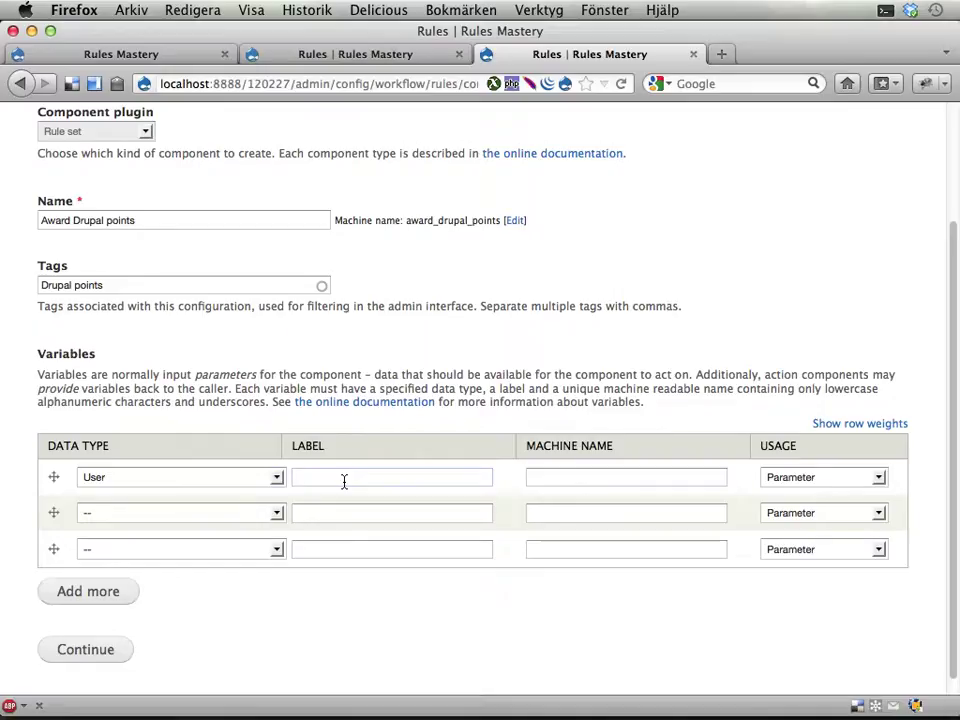
pyautogui.write('Account to award')
pyautogui.press('Left')
pyautogui.press('Left')
pyautogui.press('Left')
pyautogui.press('Left')
pyautogui.press('Left')
pyautogui.press('Left')
pyautogui.press('Left')
pyautogui.press('Left')
pyautogui.press('Left')
pyautogui.press('Left')
pyautogui.press('Left')
pyautogui.press('Left')
pyautogui.press('Left')
pyautogui.press('Left')
pyautogui.press('Left')
pyautogui.press('Left')
pyautogui.click(621, 471)
pyautogui.write('account')
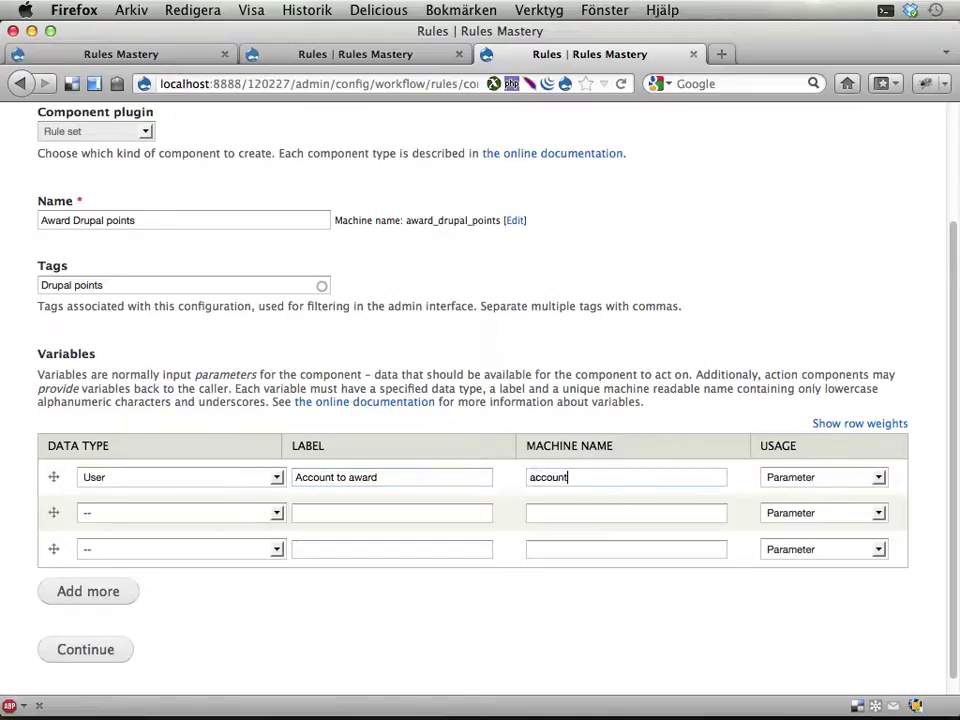
pyautogui.moveTo(603, 477); pyautogui.dragTo(514, 476)
pyautogui.click(231, 523)
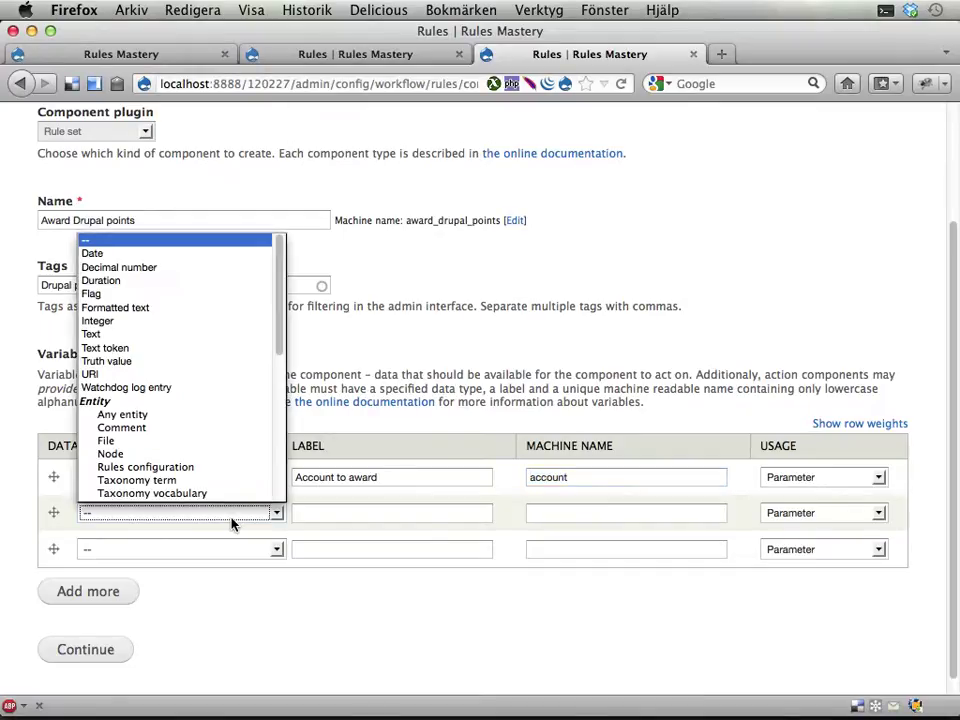
pyautogui.click(178, 321)
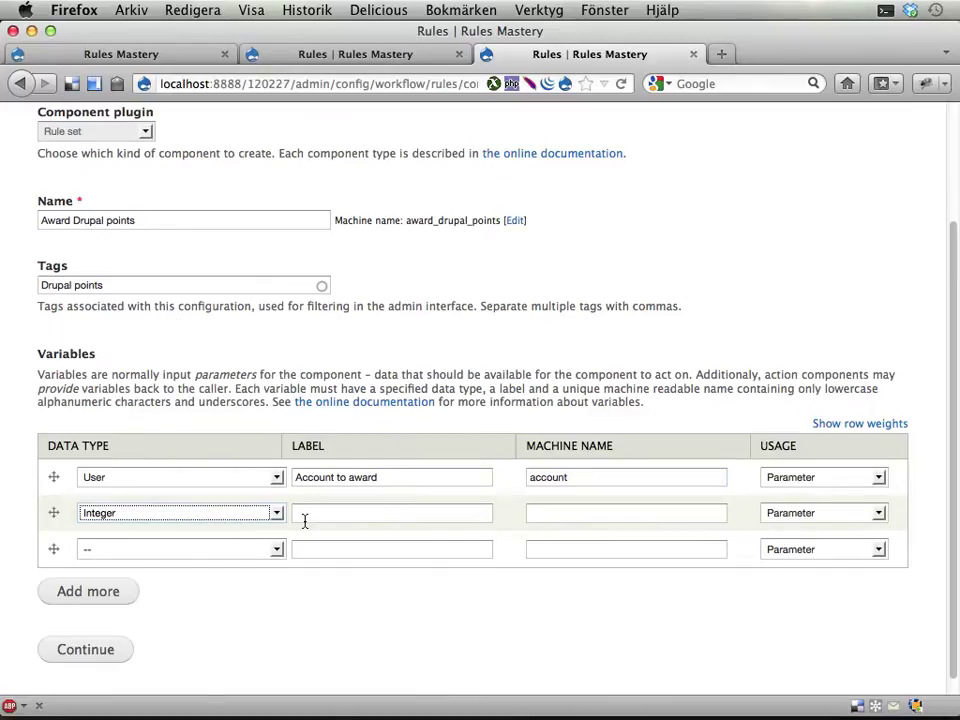
# - Check in Account settings > Manage fields that Drupal points is an Integer field, then close it
pyautogui.scroll(3, 356, 360)
pyautogui.moveTo(223, 116)
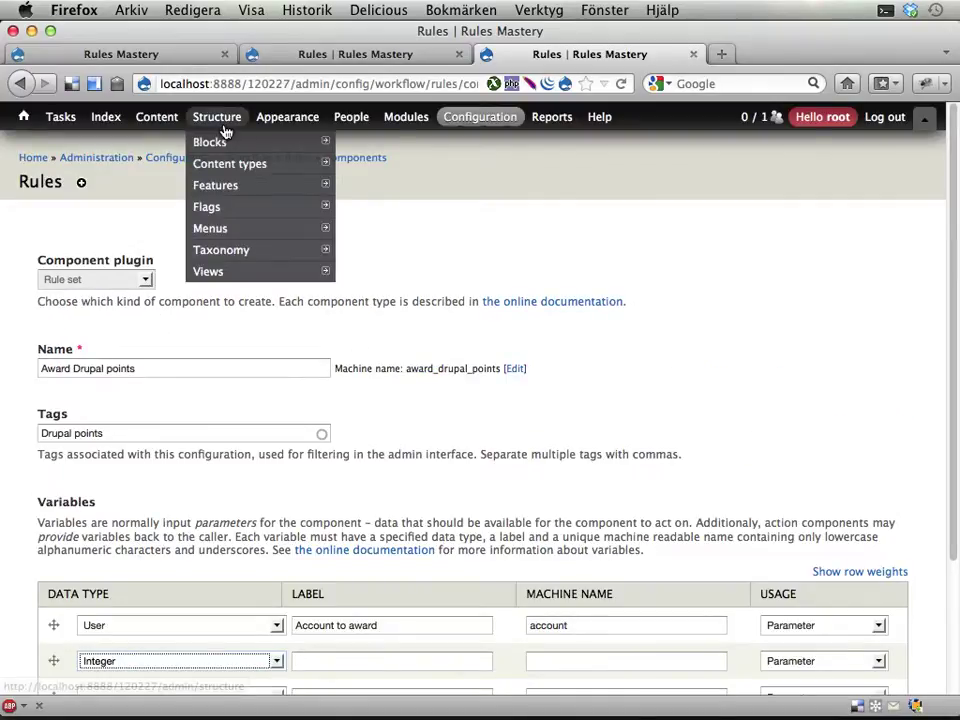
pyautogui.moveTo(487, 122)
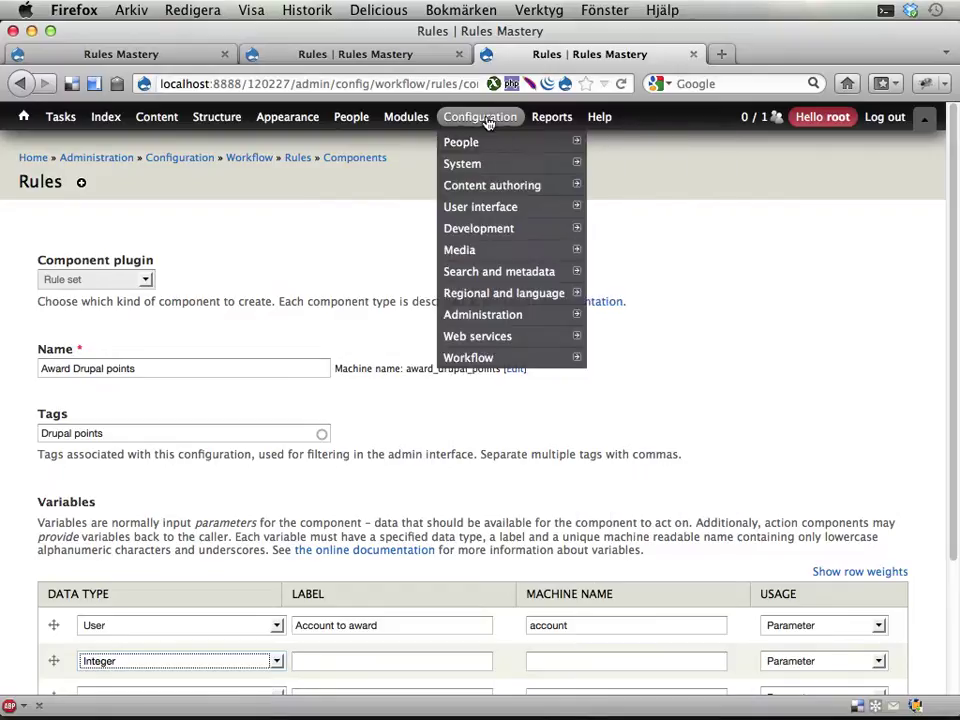
pyautogui.moveTo(461, 142)
pyautogui.moveTo(639, 154)
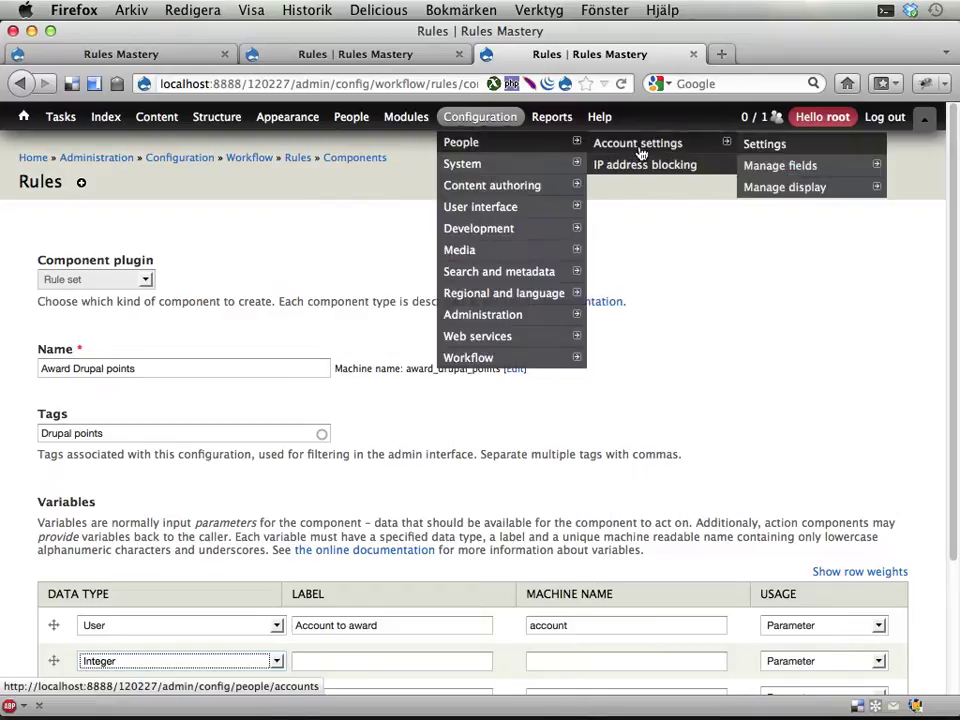
pyautogui.click(775, 170)
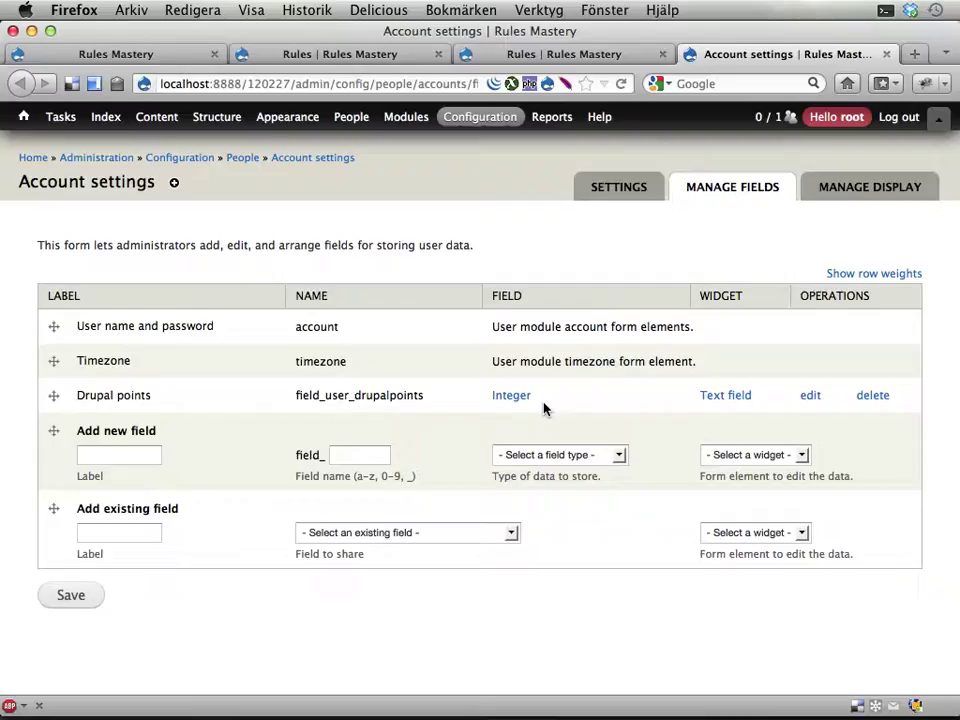
pyautogui.press('super+w')
pyautogui.click(400, 54)
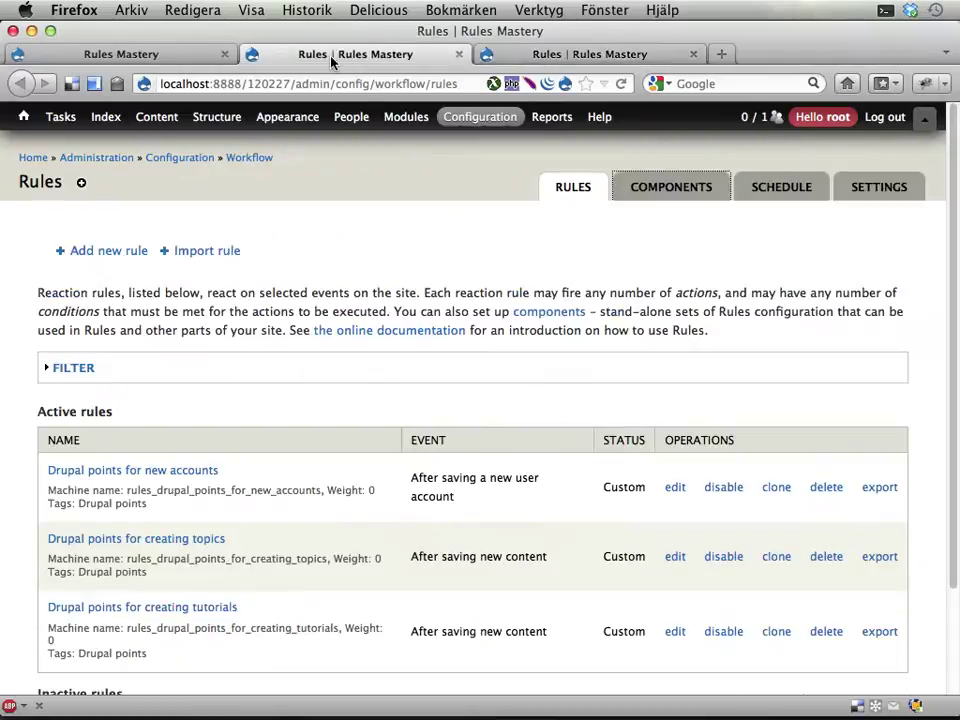
# - Label the Integer variable 'Number of points' with machine name 'points' and save the rule set
pyautogui.click(485, 54)
pyautogui.scroll(-3, 321, 437)
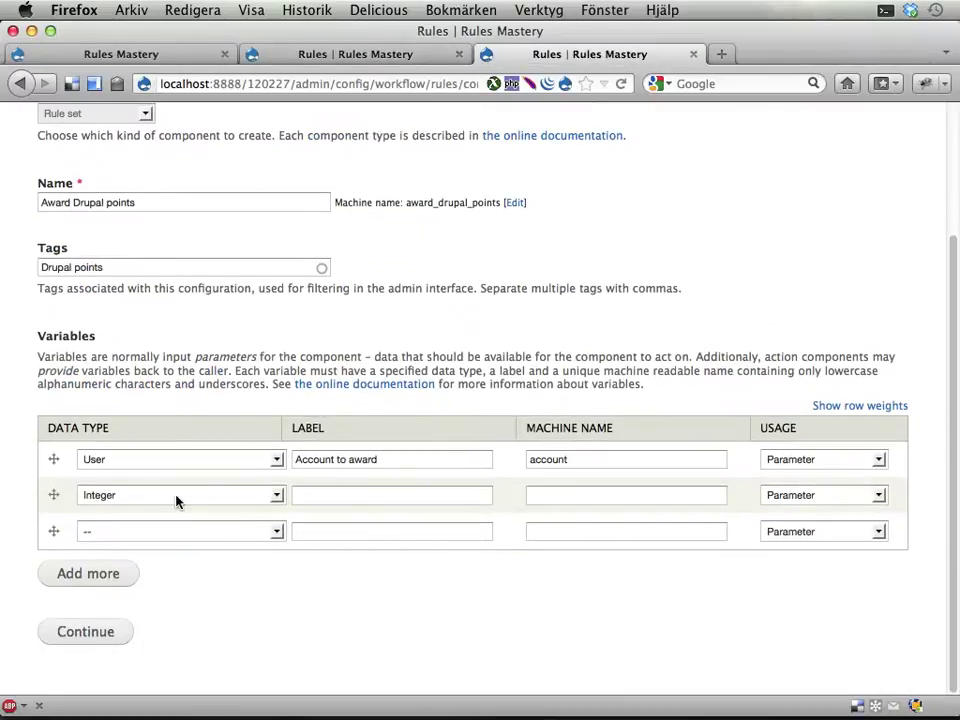
pyautogui.click(311, 497)
pyautogui.write('Number of points')
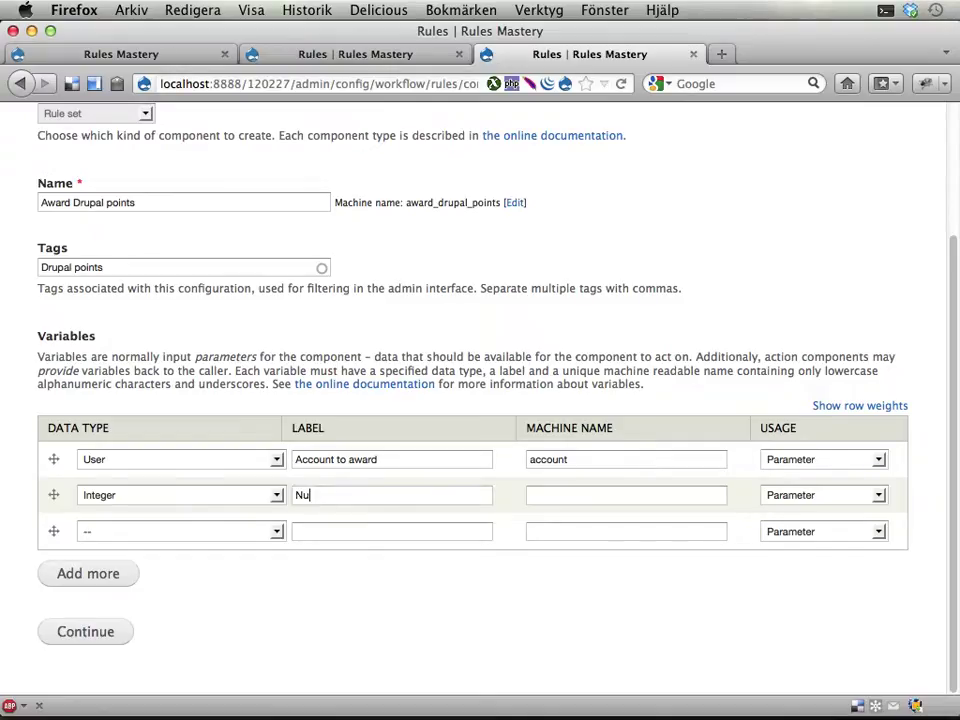
pyautogui.press('Tab')
pyautogui.write('point')
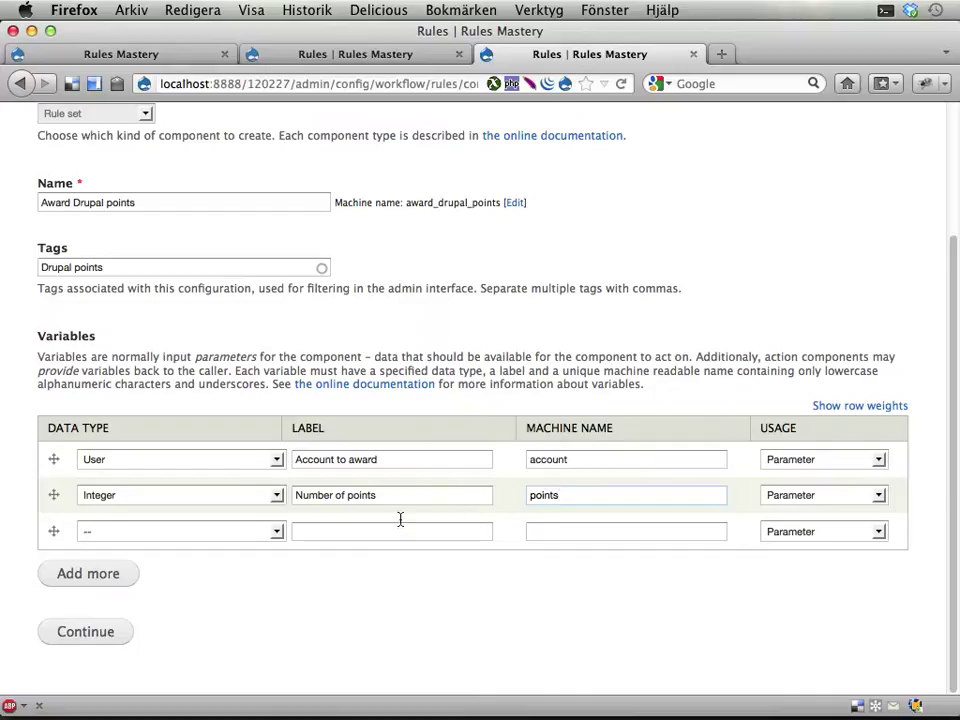
pyautogui.click(88, 636)
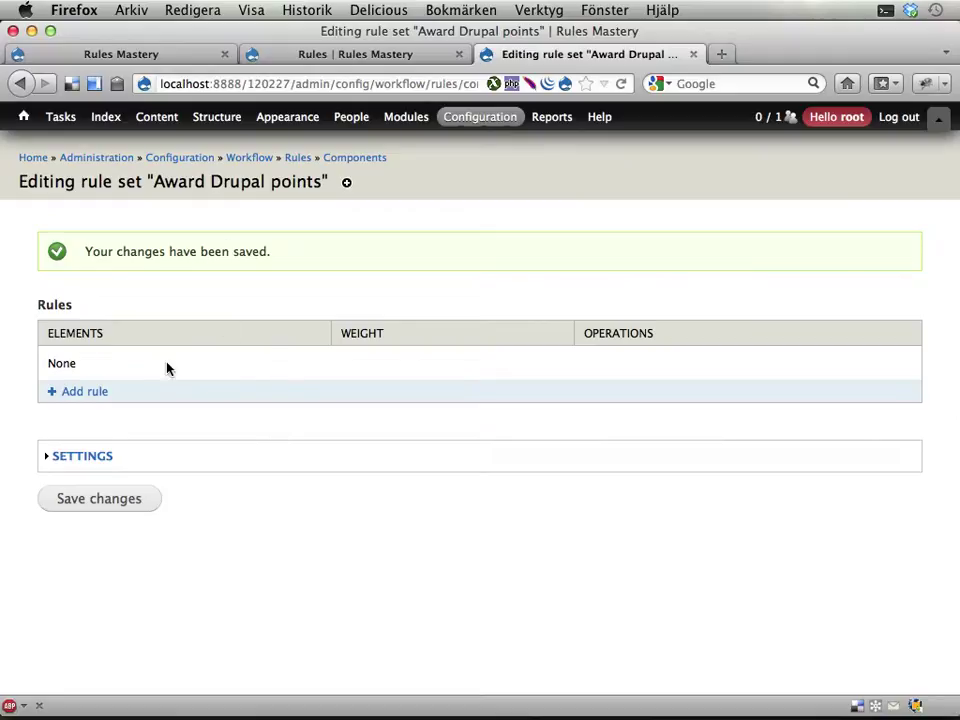
# - Add a rule named 'Award Drupal points' inside the rule set and save it
pyautogui.click(88, 398)
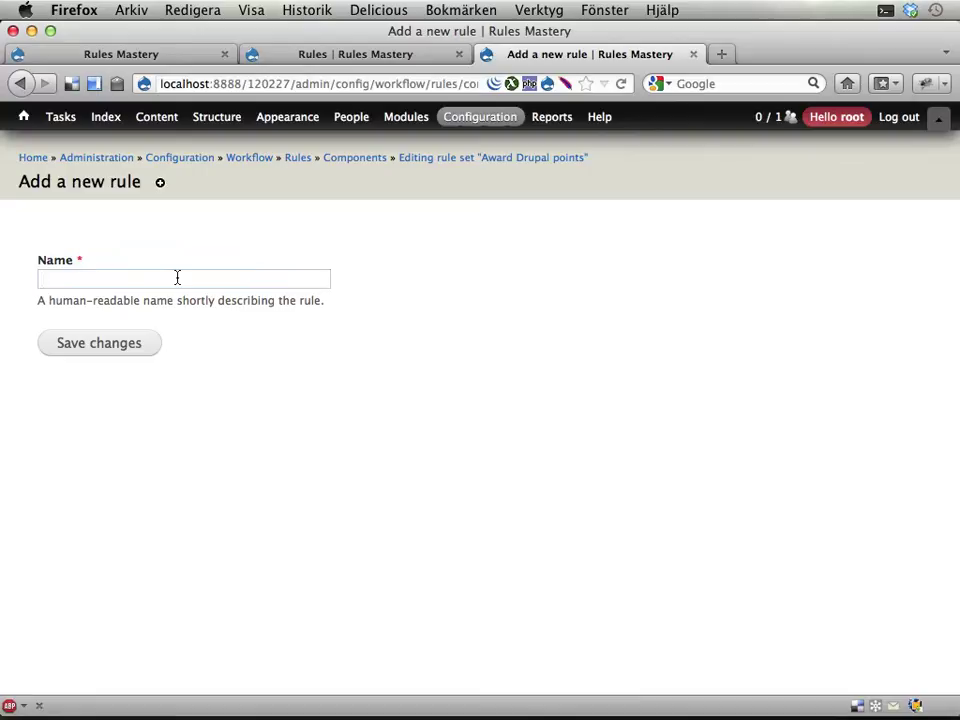
pyautogui.write('Awardd')
pyautogui.press('BackSpace')
pyautogui.write('Drupal points')
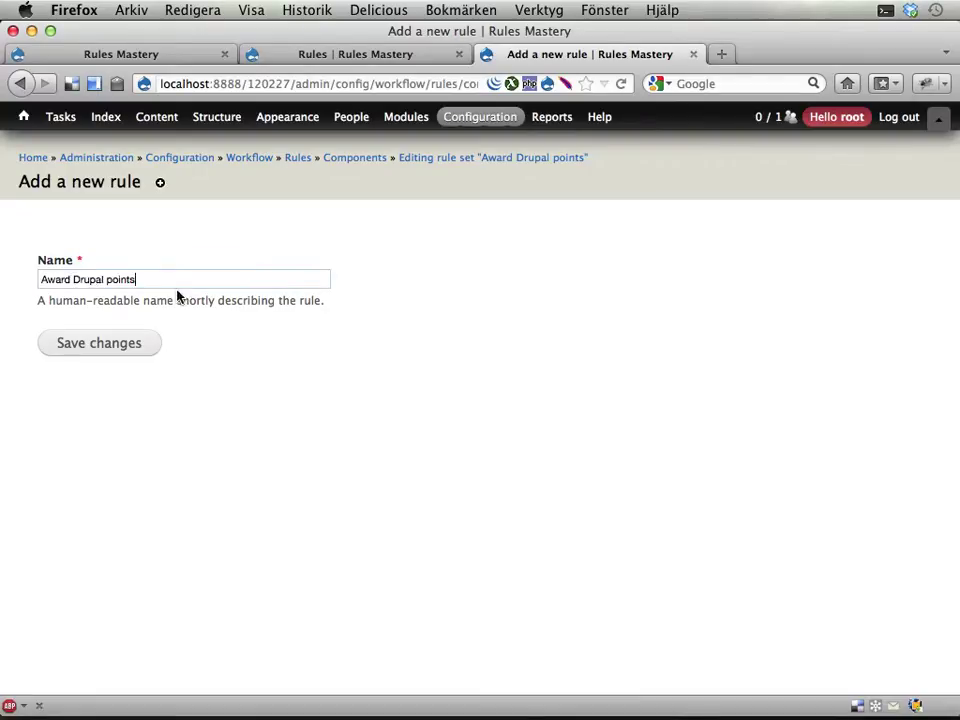
pyautogui.click(103, 343)
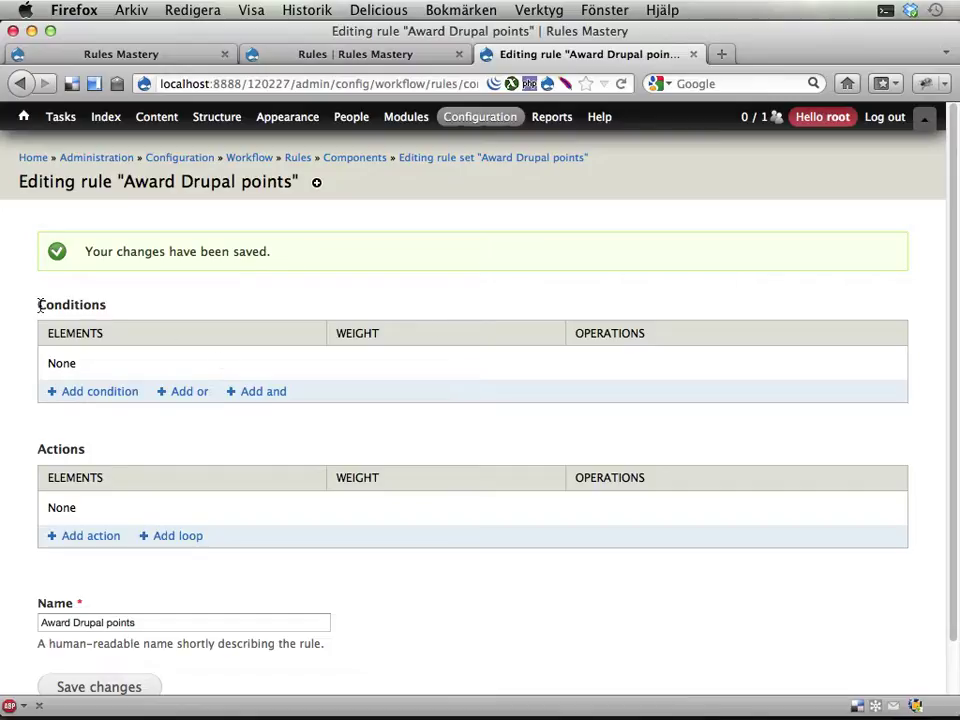
pyautogui.moveTo(39, 306); pyautogui.dragTo(125, 313)
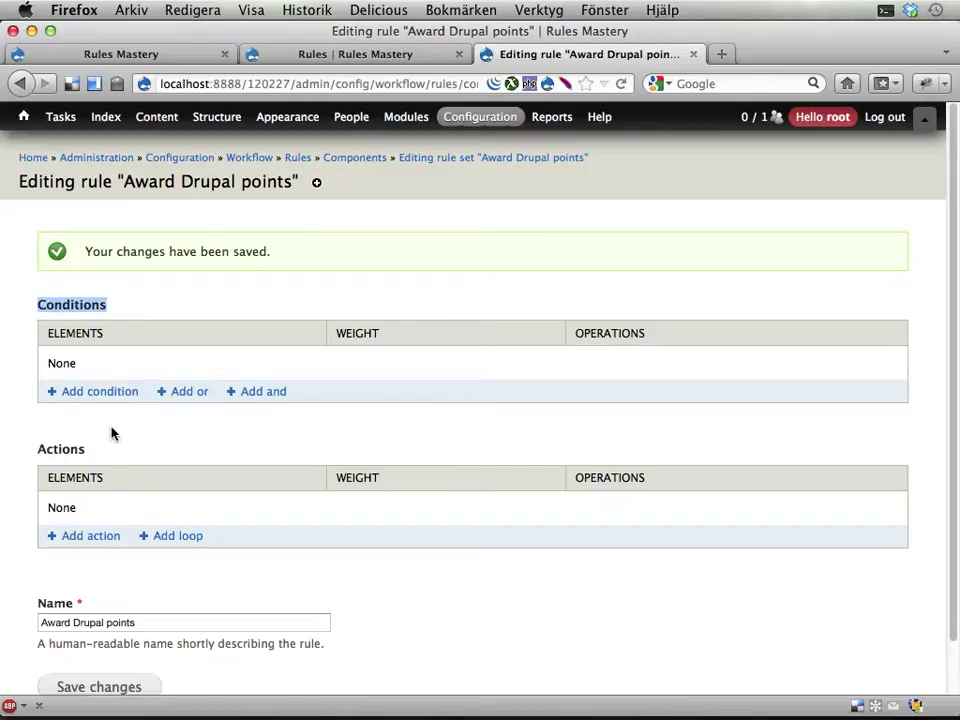
# - Add a Set a data value action with data selector account:field-user-drupalpoints
pyautogui.click(84, 537)
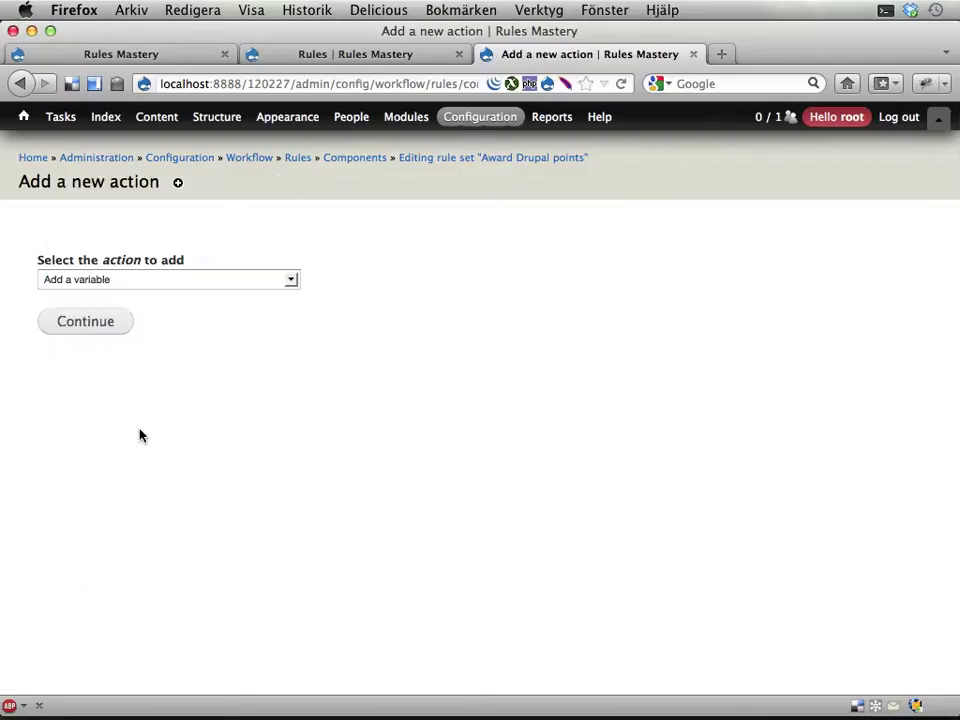
pyautogui.click(222, 283)
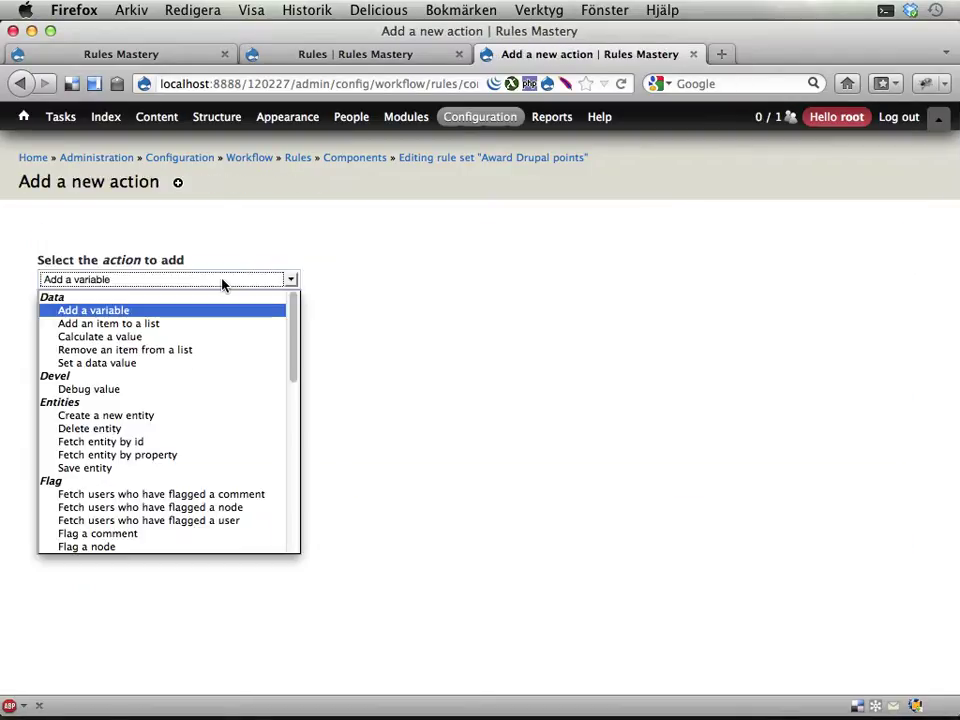
pyautogui.click(141, 366)
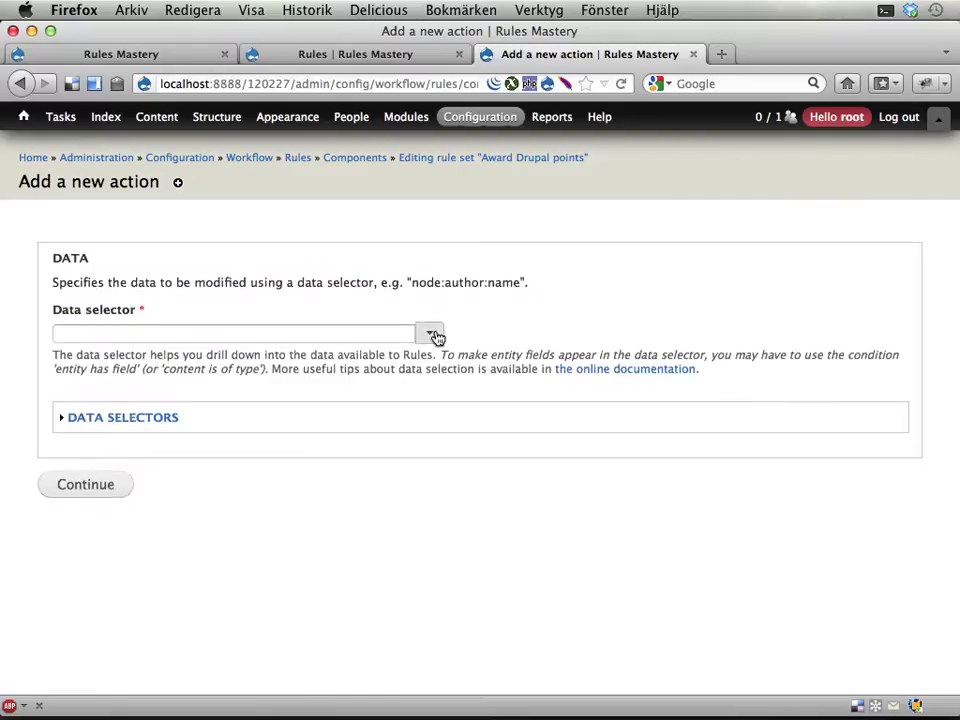
pyautogui.click(433, 334)
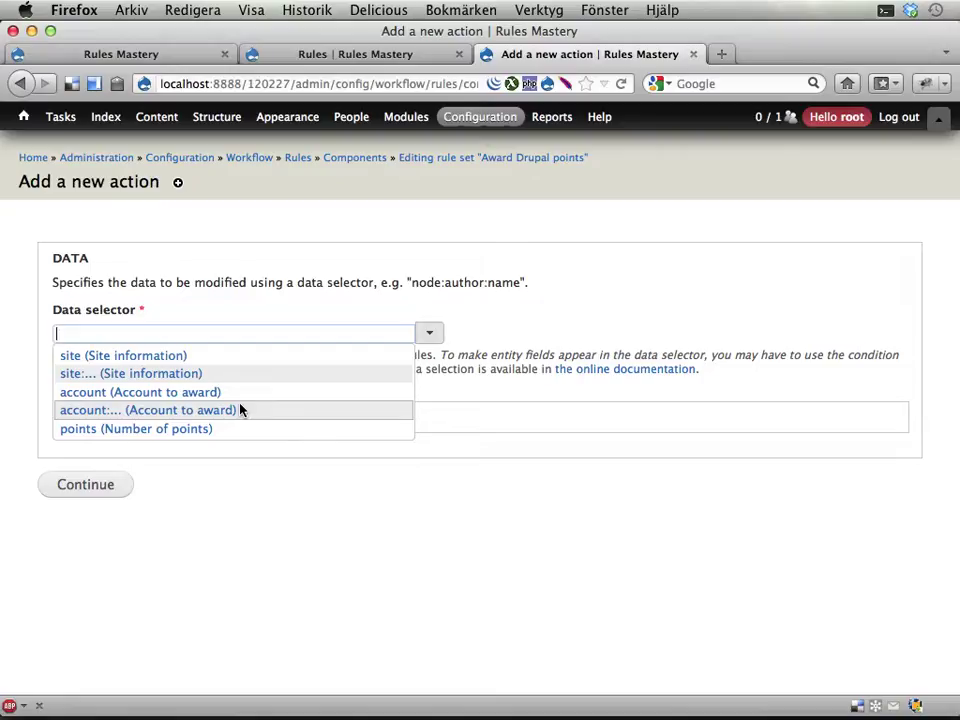
pyautogui.click(179, 410)
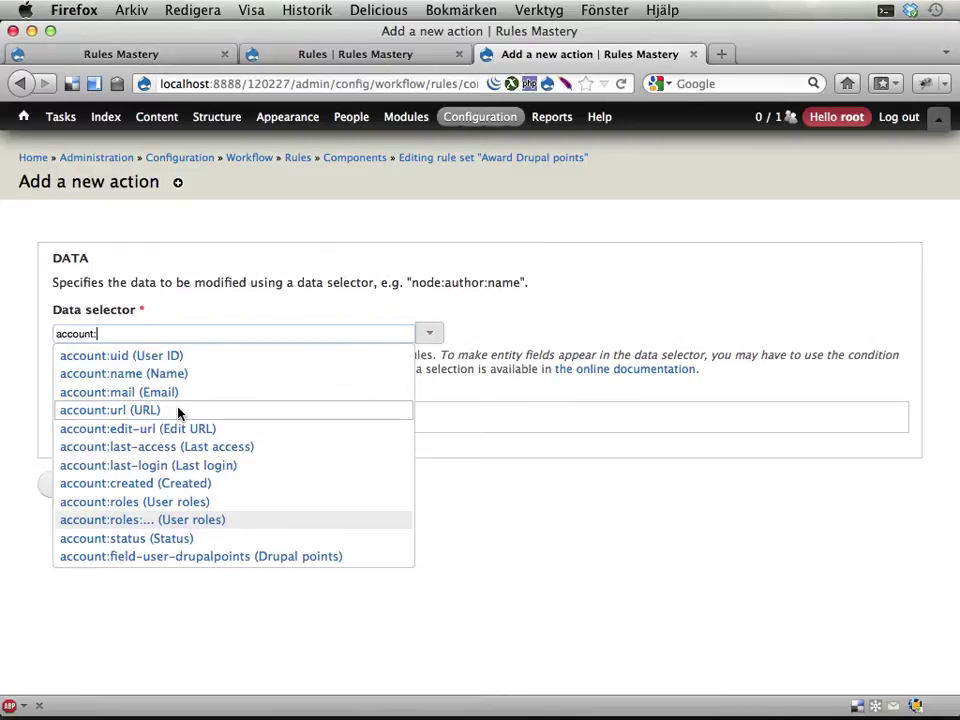
pyautogui.click(146, 555)
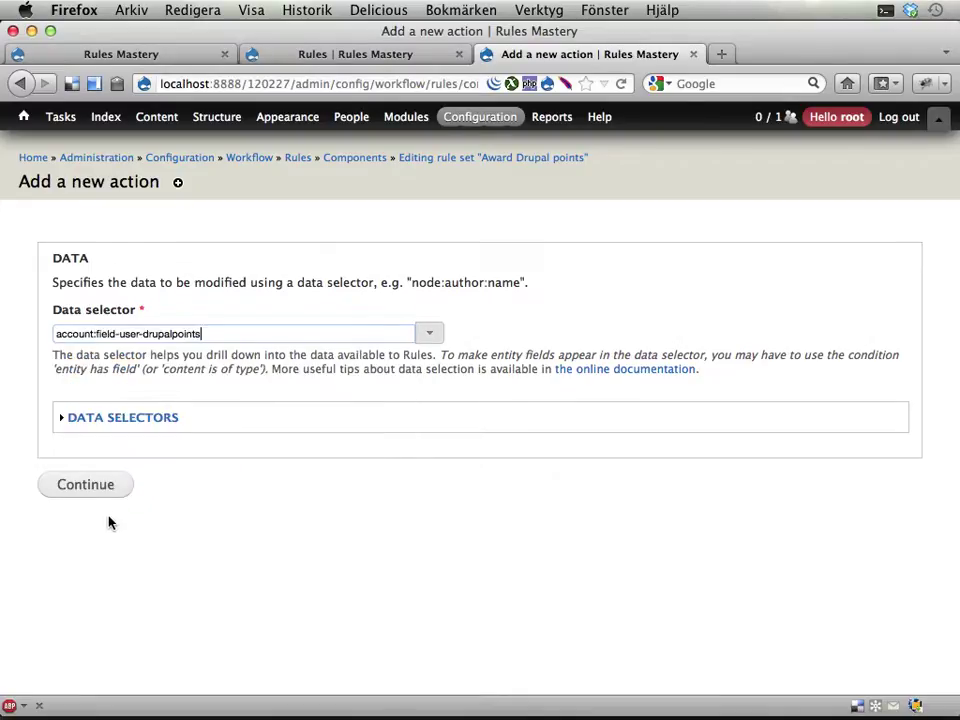
# - Confirm account:field-user-drupalpoints, then try selecting the points field, offset and direct input for the value
pyautogui.click(100, 486)
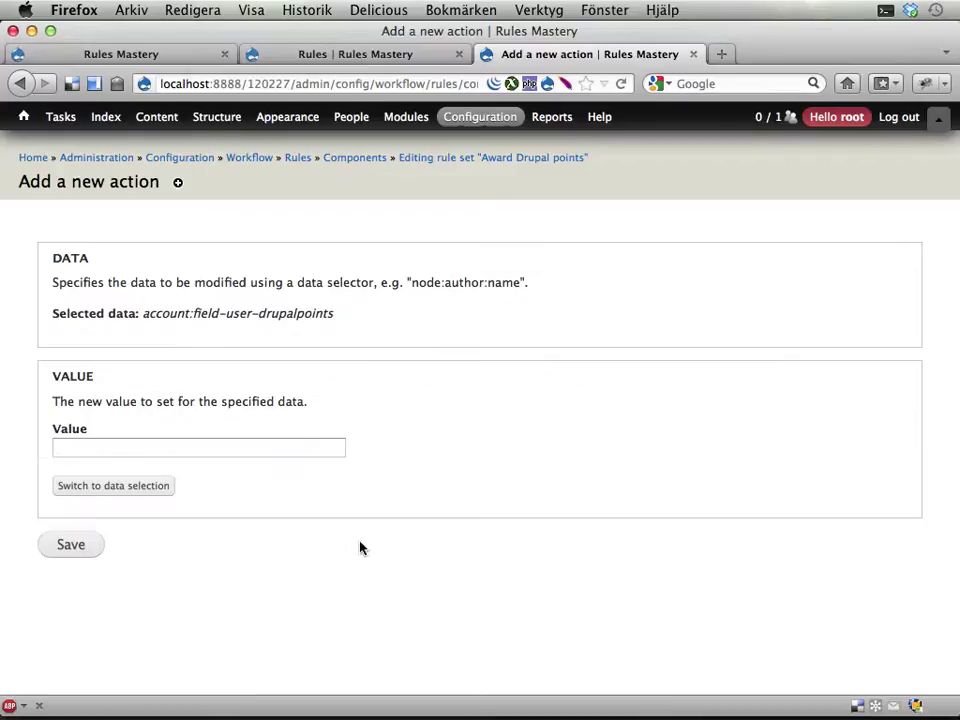
pyautogui.click(142, 486)
pyautogui.click(430, 452)
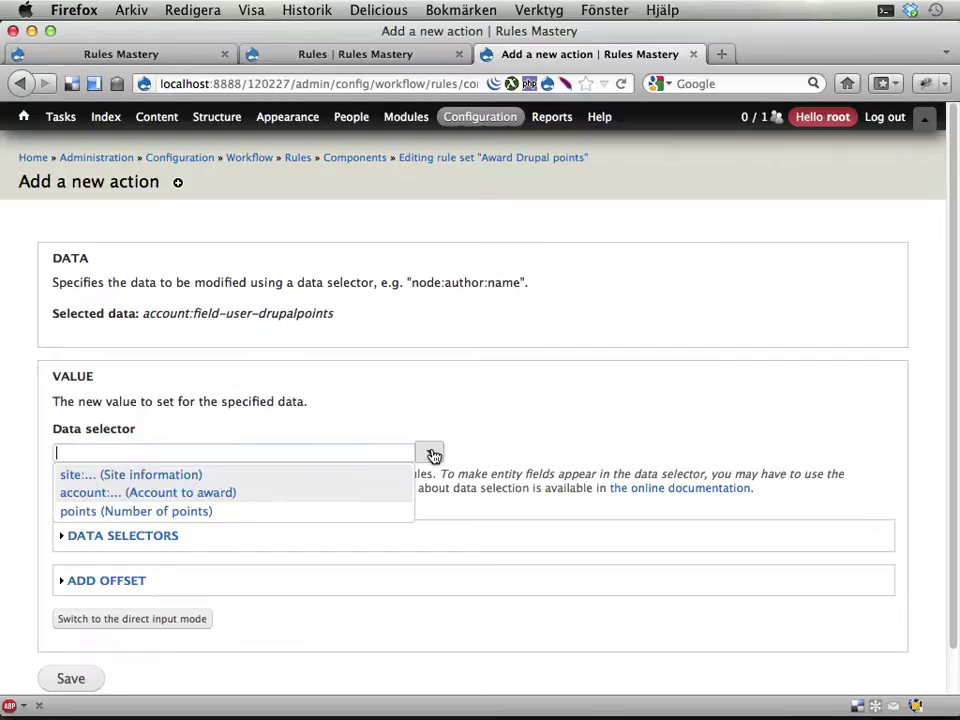
pyautogui.click(253, 492)
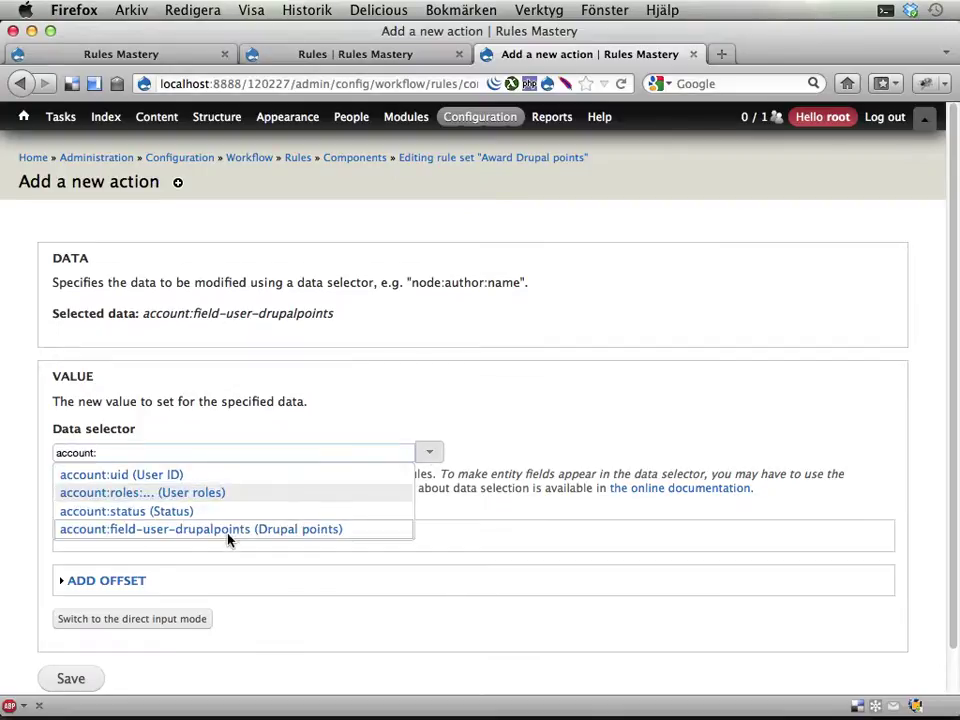
pyautogui.click(228, 536)
pyautogui.click(118, 580)
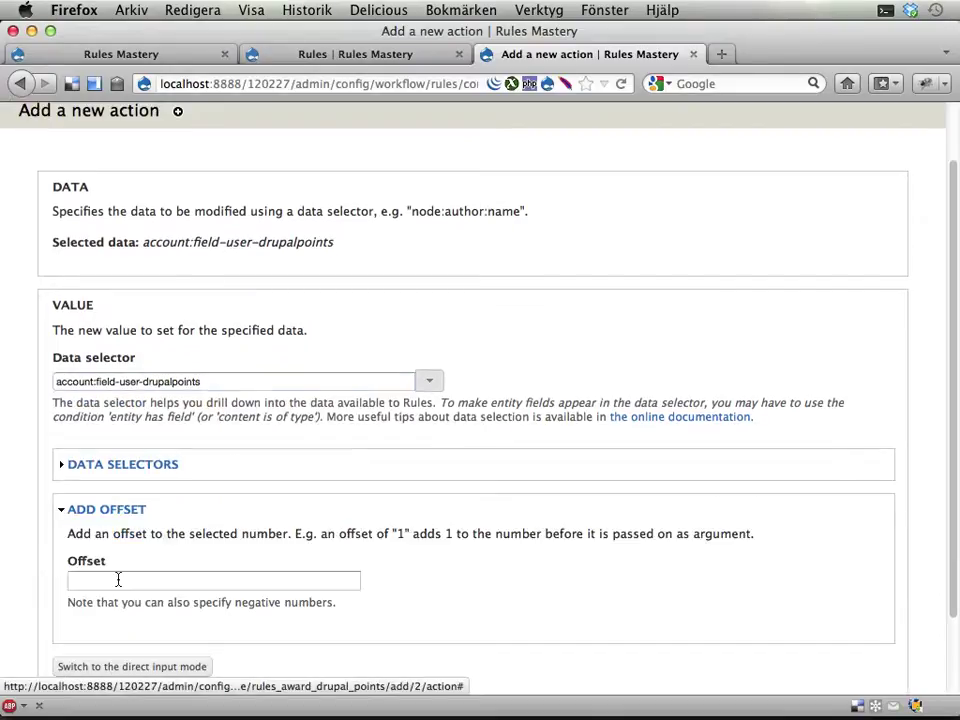
pyautogui.scroll(-2, 236, 587)
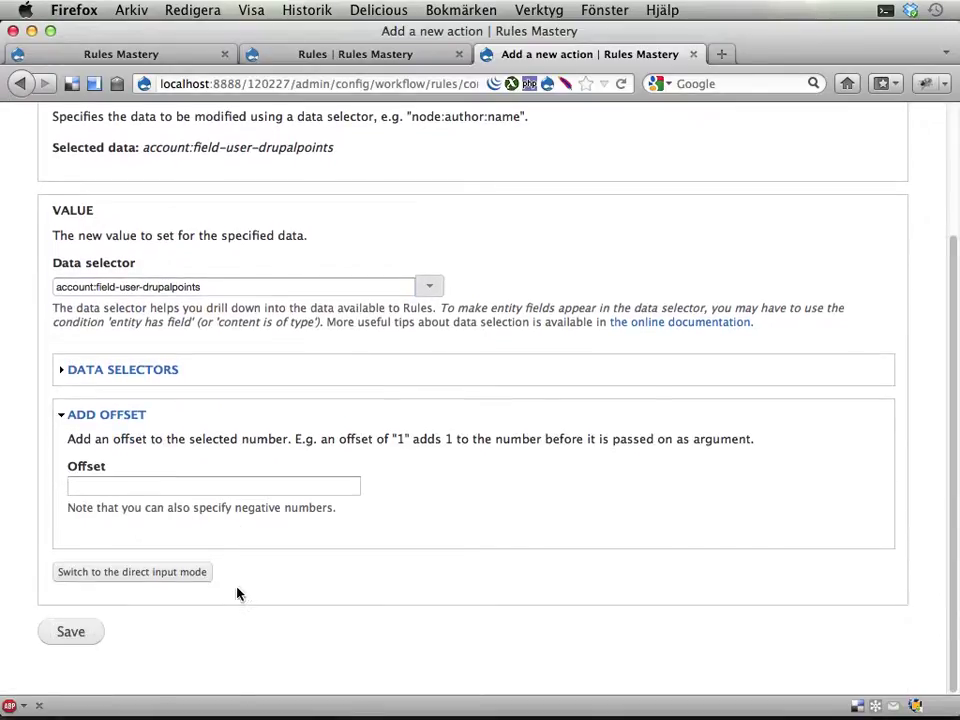
pyautogui.click(141, 583)
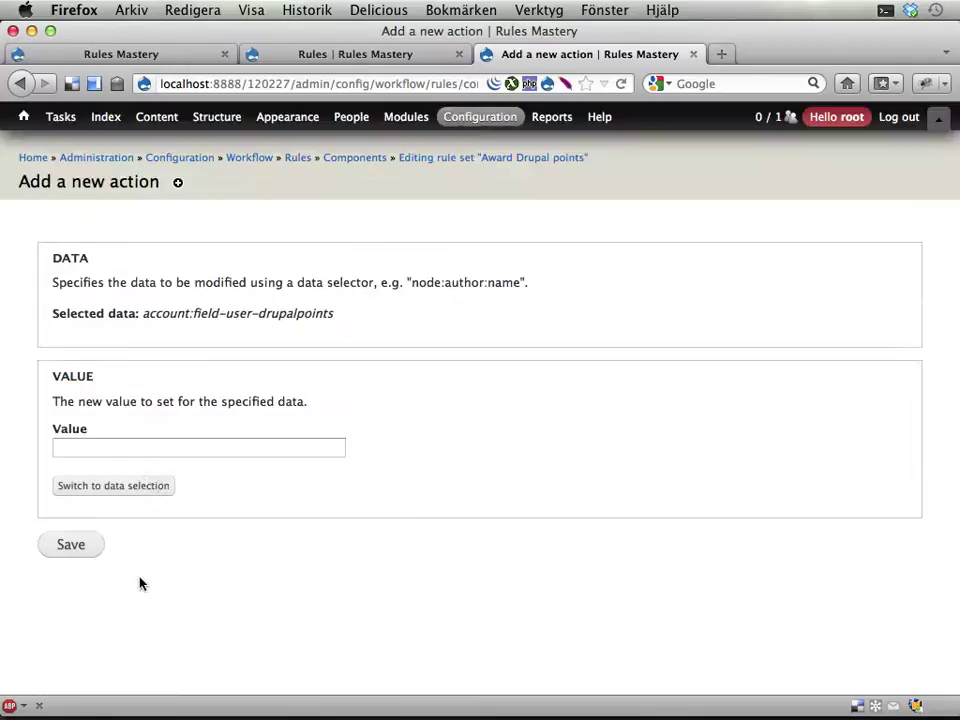
pyautogui.click(125, 487)
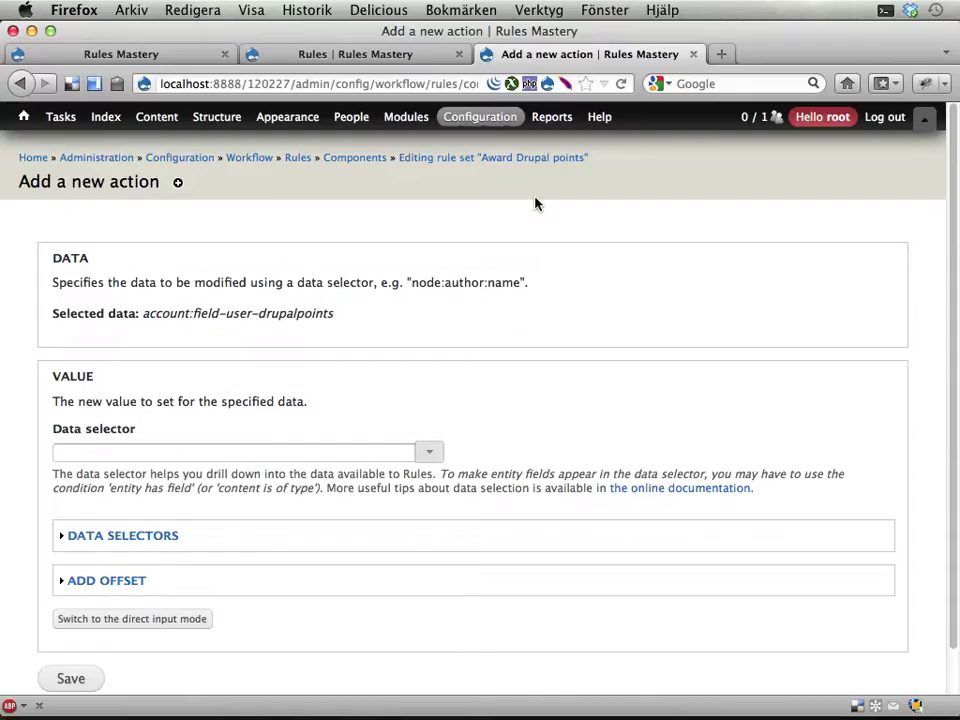
# - Reopen the Award Drupal points rule and choose Calculate a value for a new action
pyautogui.click(527, 161)
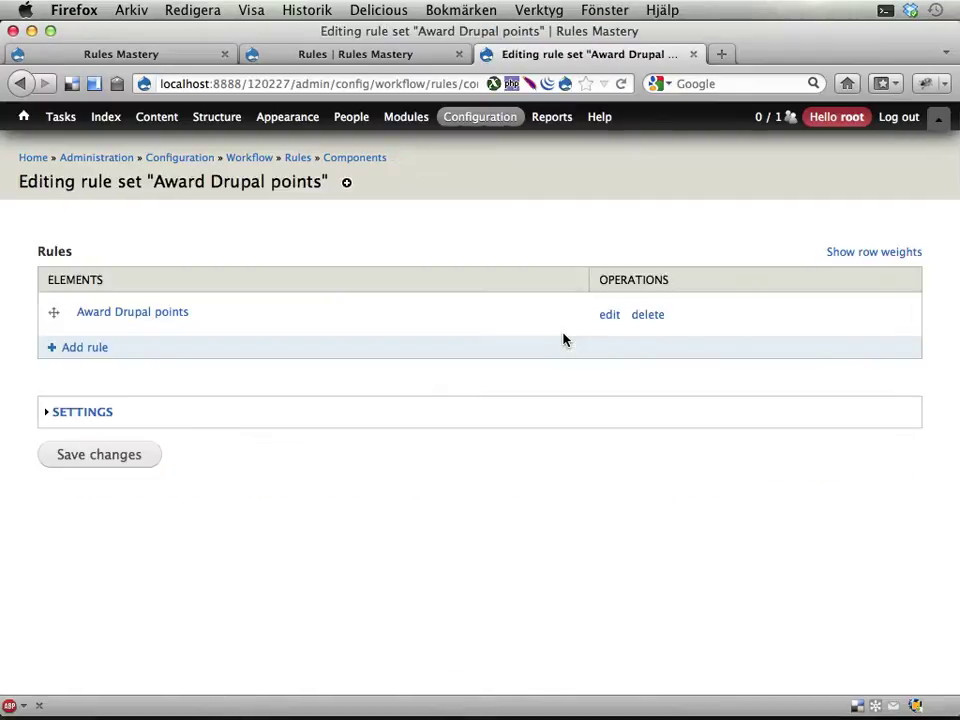
pyautogui.click(155, 313)
pyautogui.click(112, 481)
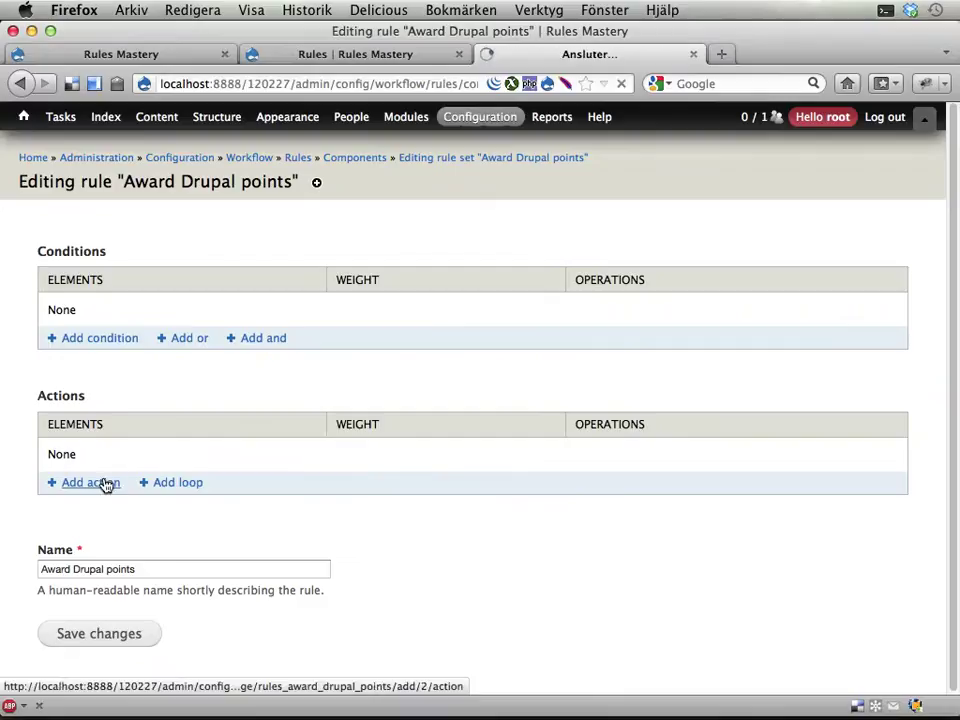
pyautogui.click(210, 280)
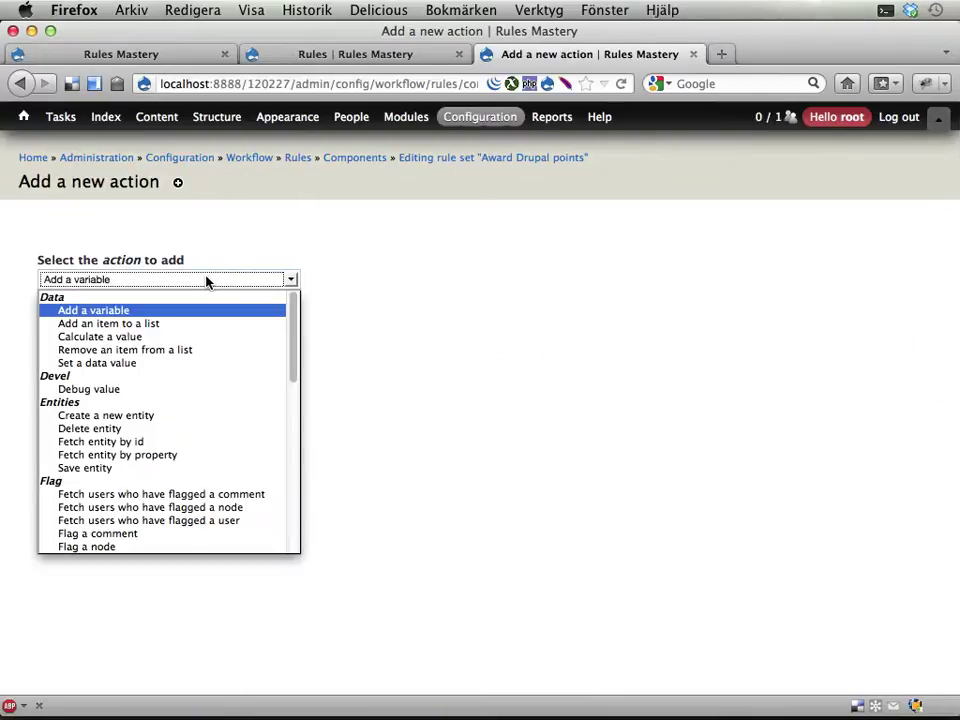
pyautogui.click(140, 337)
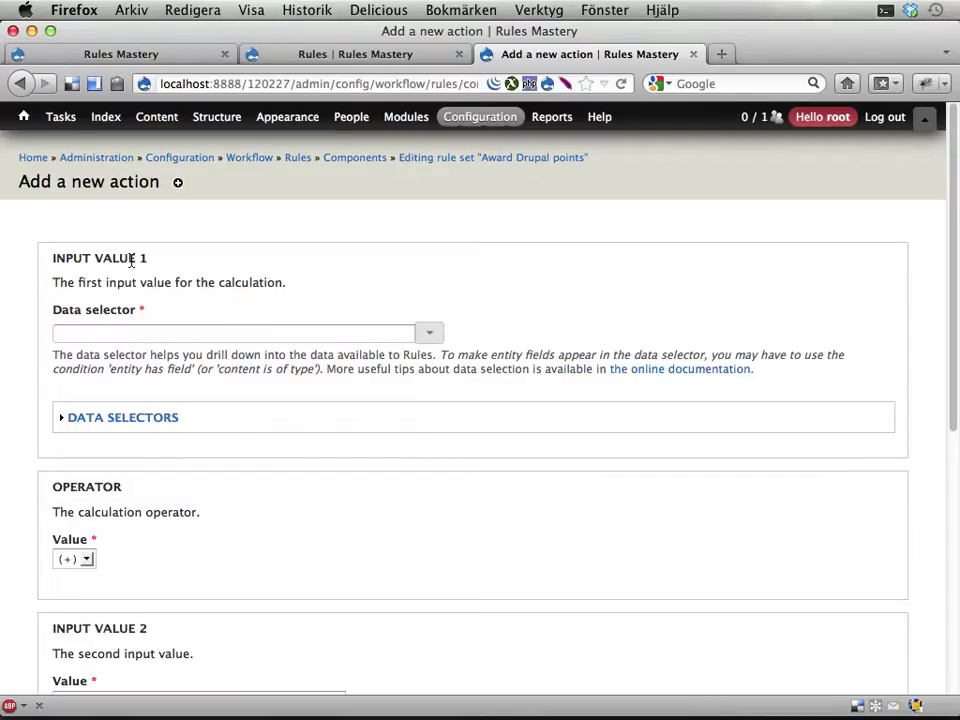
# - Set the calculation to add the account's Drupal points and the points parameter
pyautogui.click(433, 338)
pyautogui.click(279, 376)
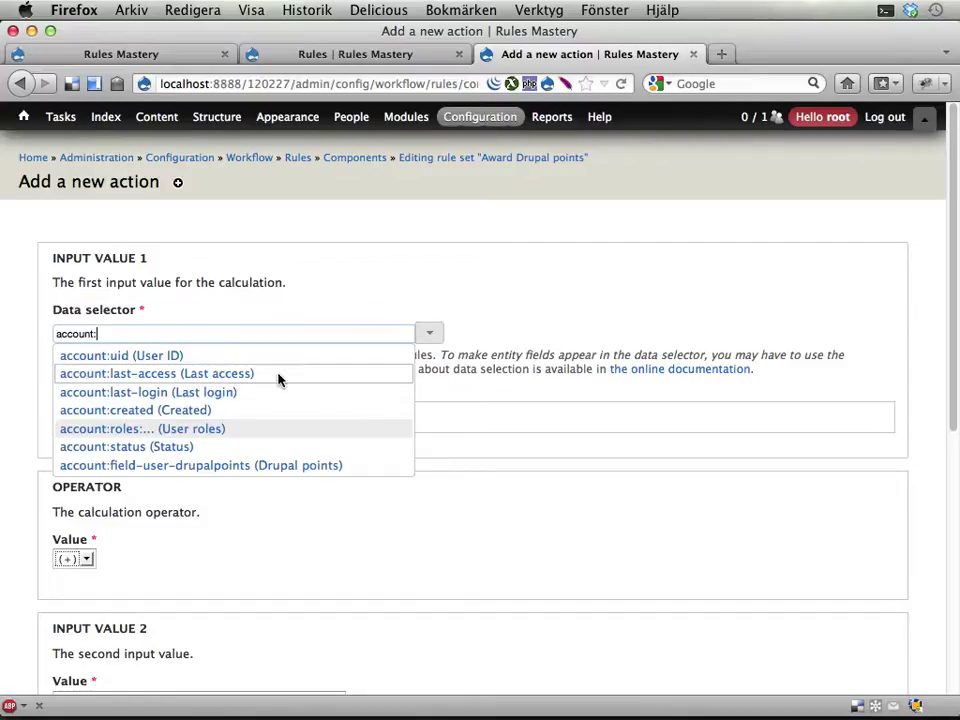
pyautogui.click(216, 468)
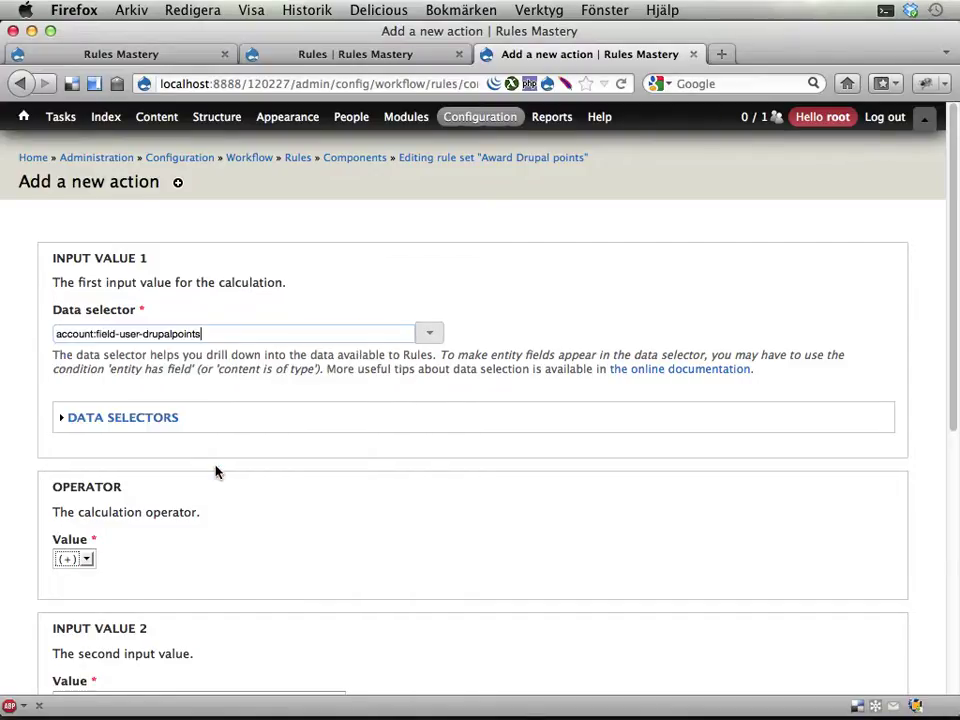
pyautogui.scroll(-3, 268, 476)
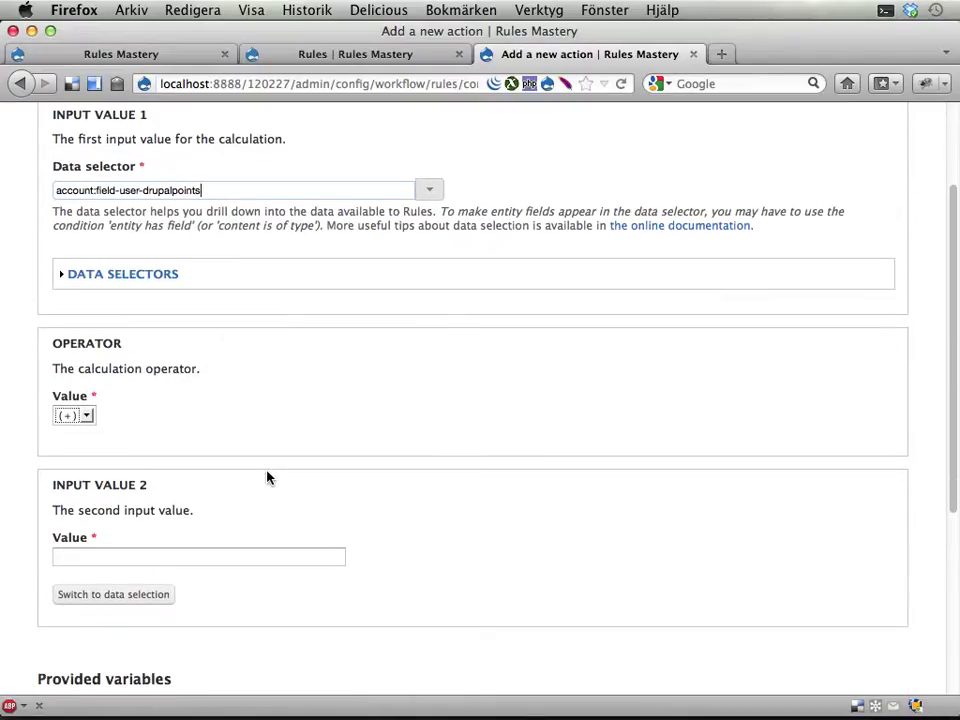
pyautogui.click(80, 415)
pyautogui.click(66, 431)
pyautogui.scroll(-2, 171, 437)
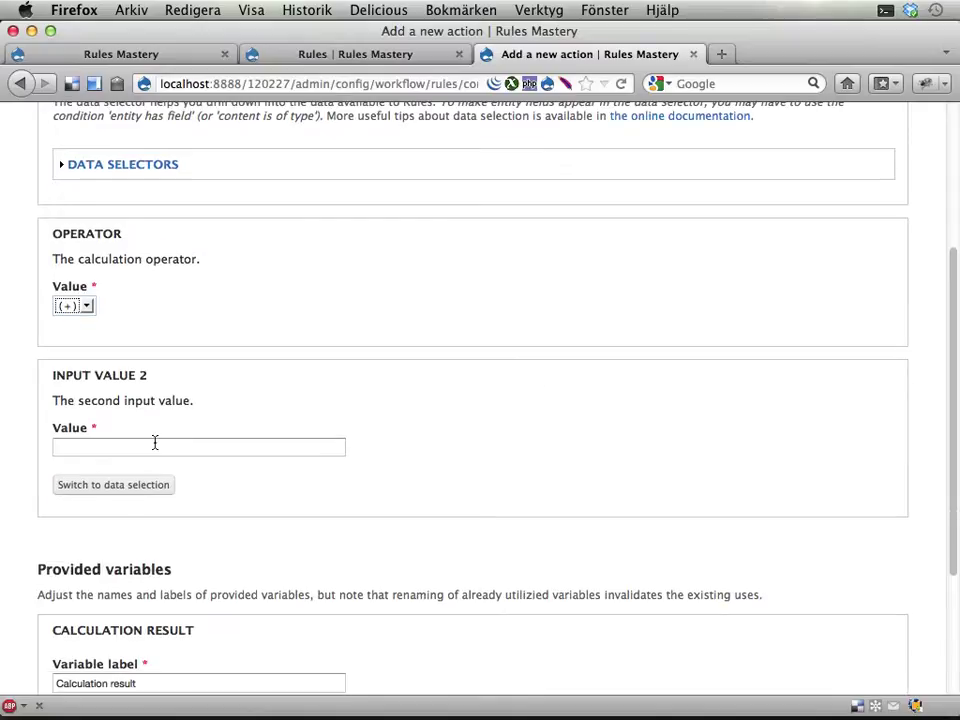
pyautogui.click(131, 489)
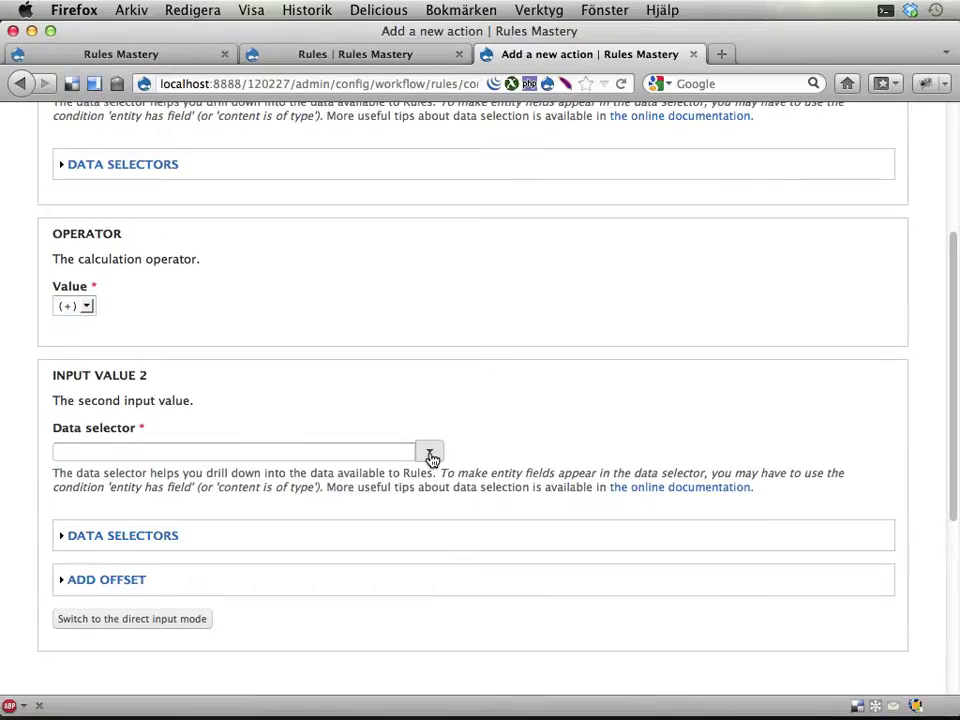
pyautogui.click(430, 456)
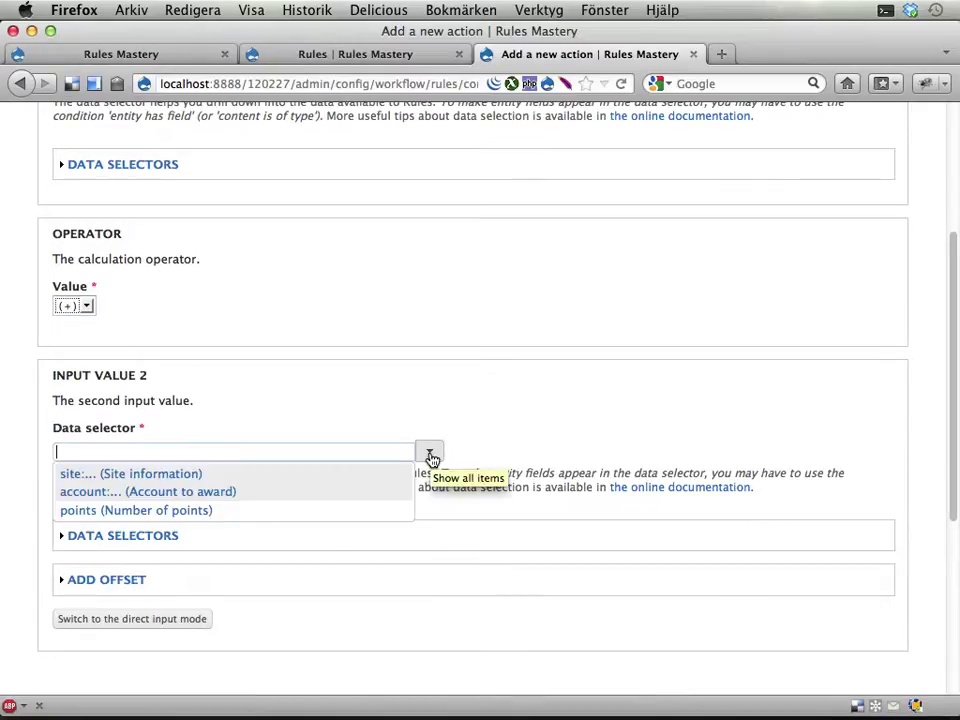
pyautogui.click(233, 512)
pyautogui.scroll(6, 279, 501)
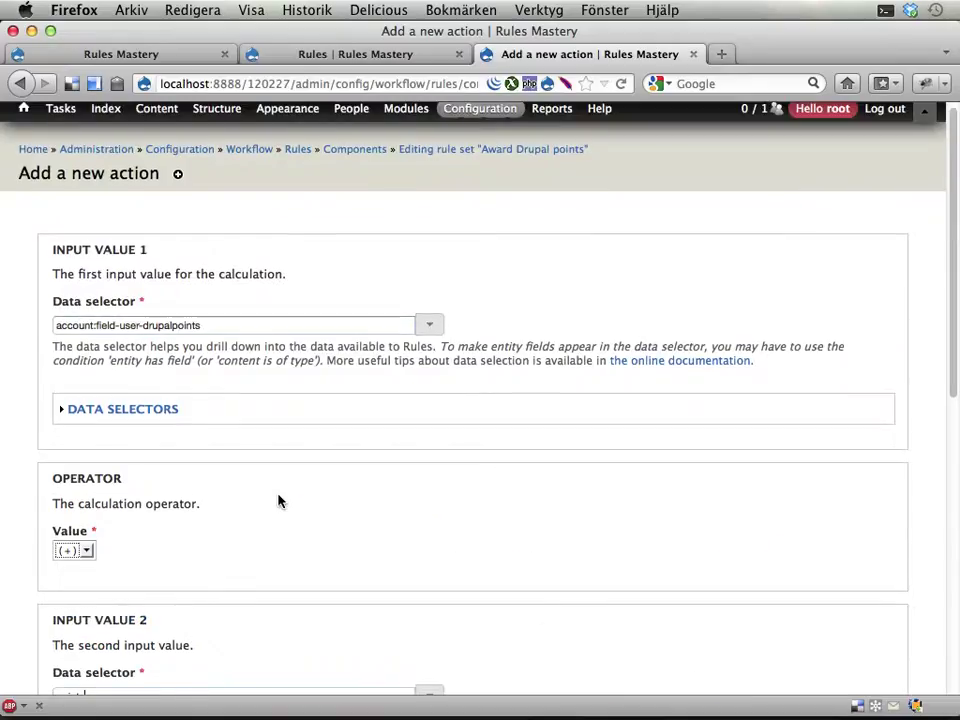
pyautogui.scroll(-4, 279, 501)
pyautogui.scroll(-6, 279, 501)
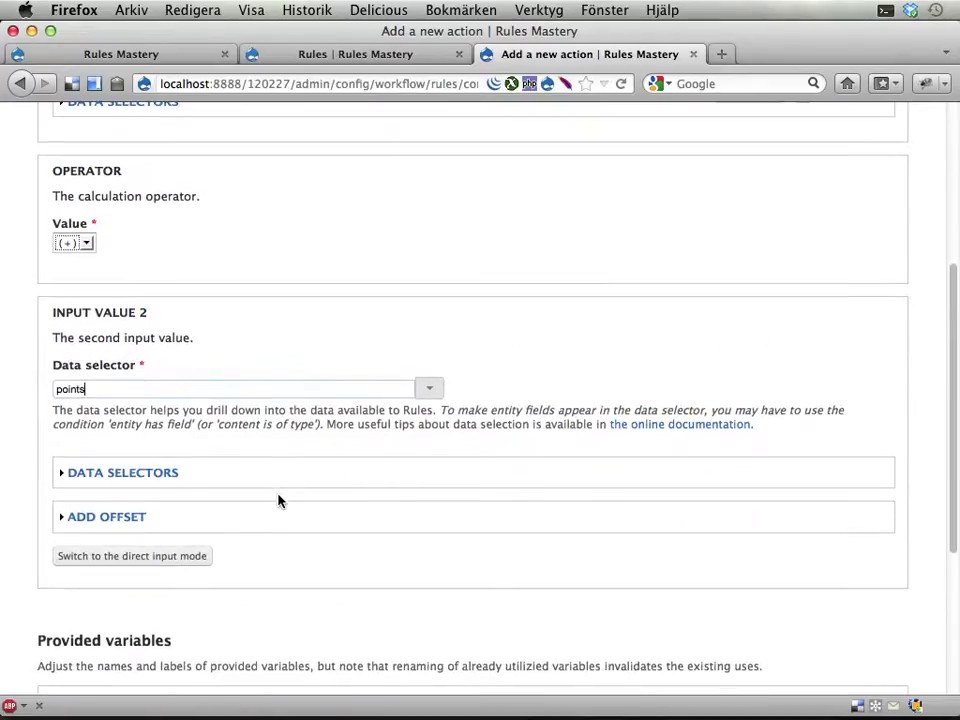
pyautogui.scroll(-3, 279, 501)
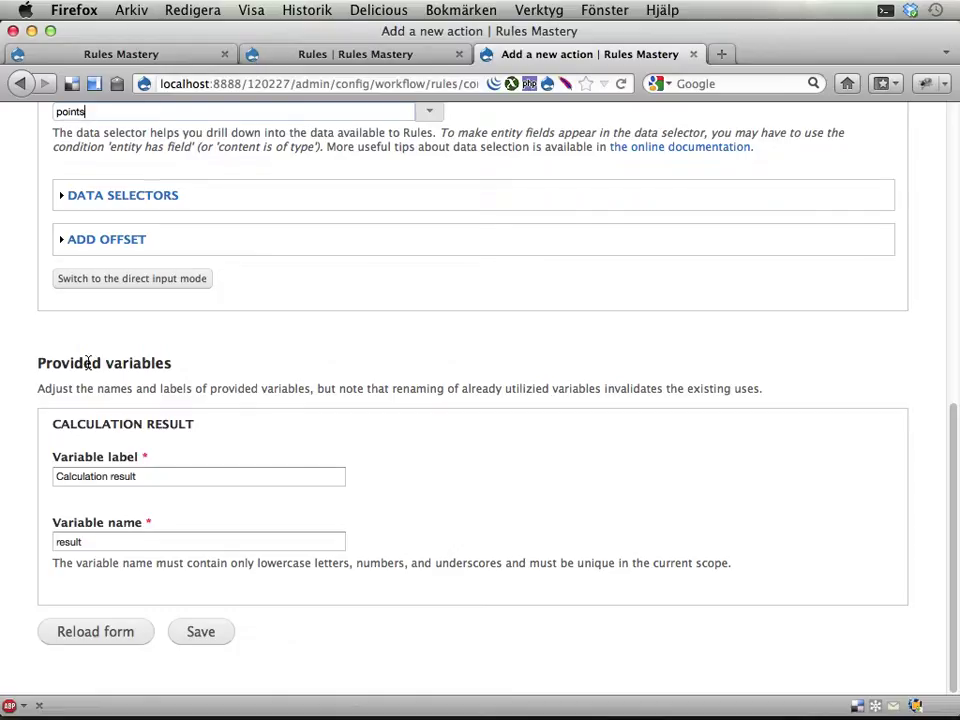
# - Label the result variable 'Updated points' with the machine name points_new
pyautogui.moveTo(150, 476); pyautogui.dragTo(9, 464)
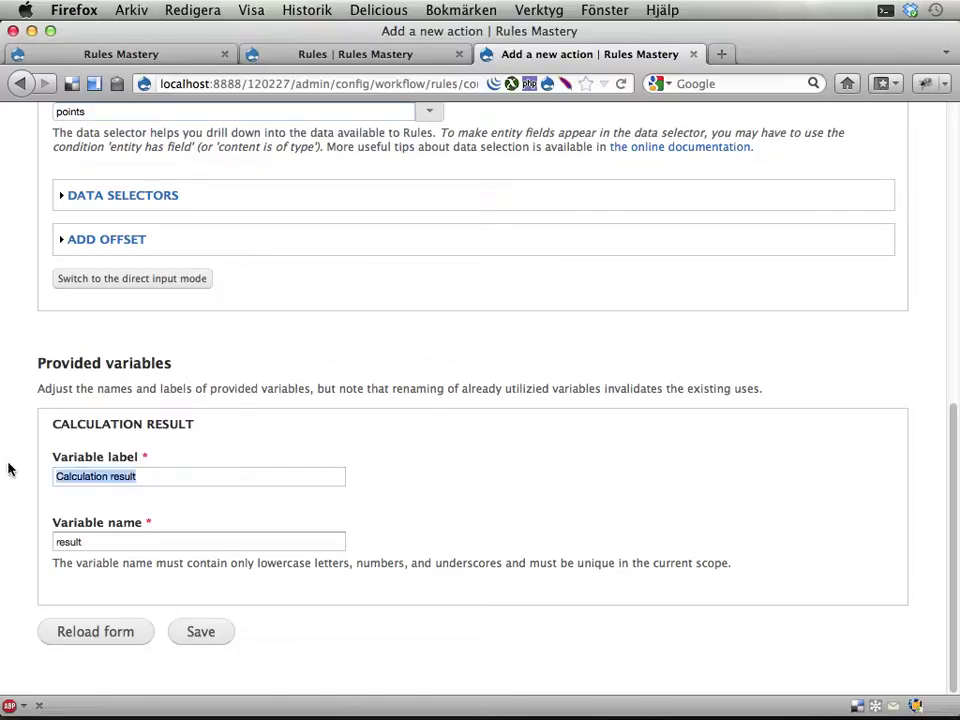
pyautogui.press('BackSpace')
pyautogui.write('Updated ')
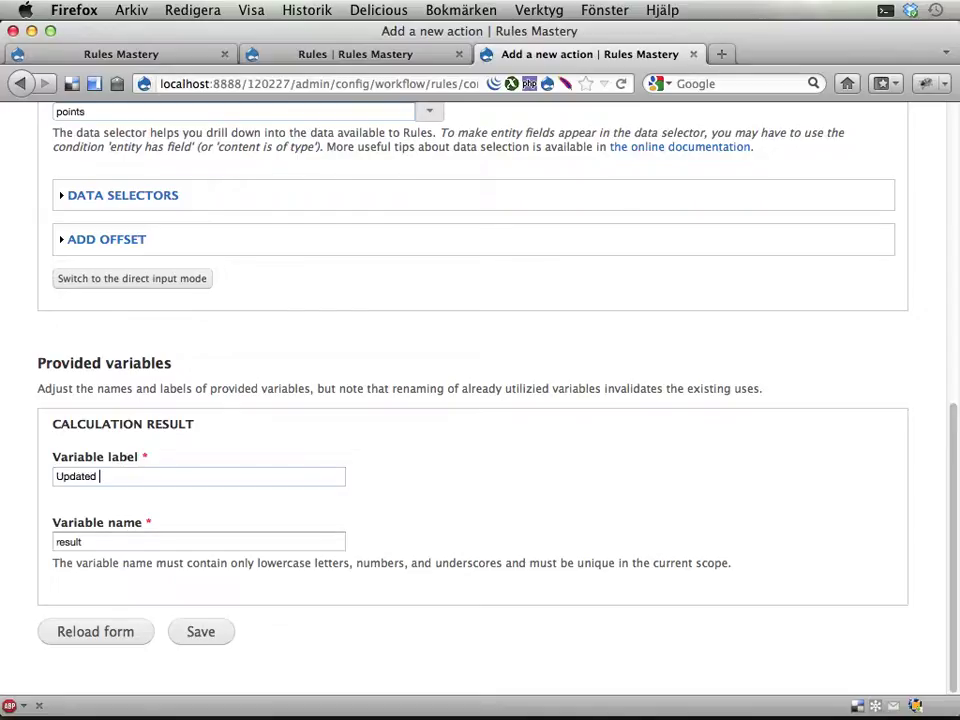
pyautogui.write('points')
pyautogui.press('Tab')
pyautogui.write('pon')
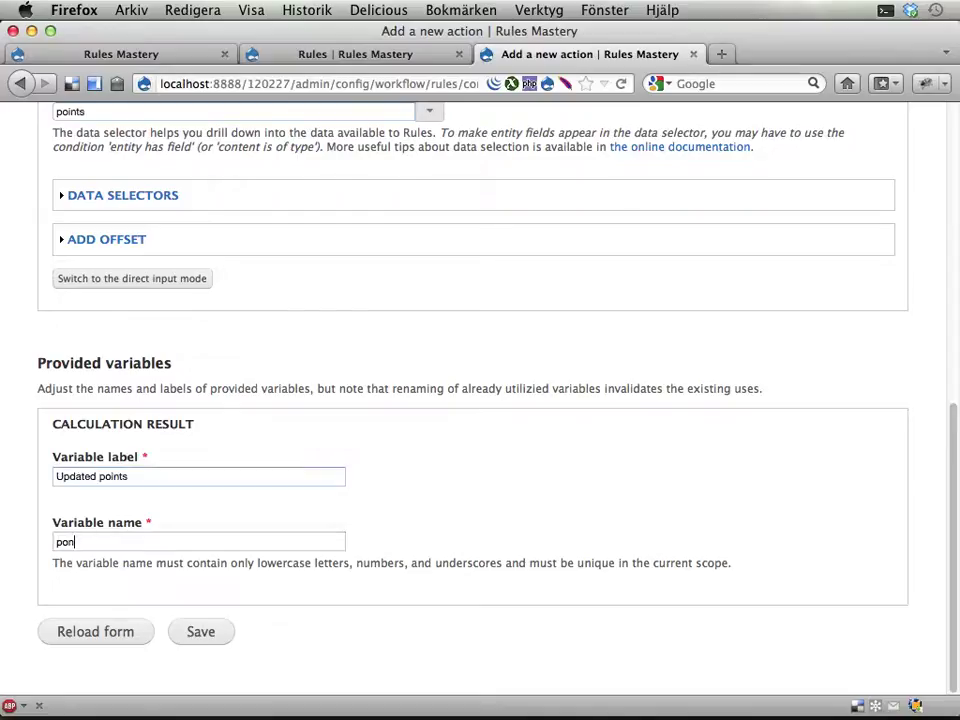
pyautogui.press('BackSpace')
pyautogui.write('ints_new')
# - Save the Calculate a value action providing points_new
pyautogui.click(216, 634)
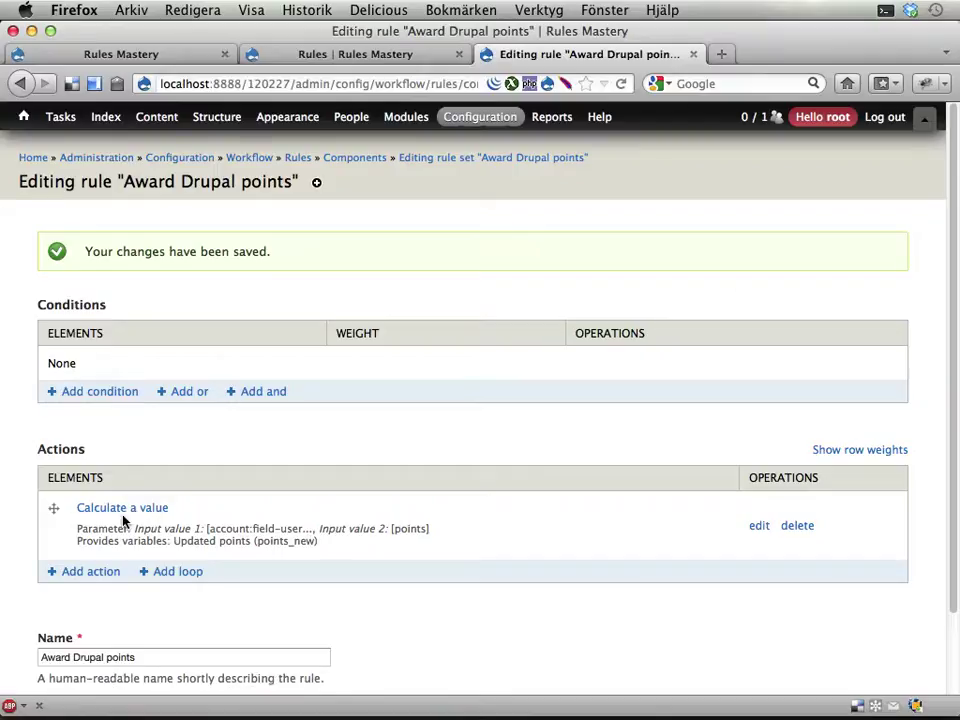
# - Add a Set a data value action writing points-new into account:field-user-drupalpoints
pyautogui.click(90, 572)
pyautogui.click(287, 280)
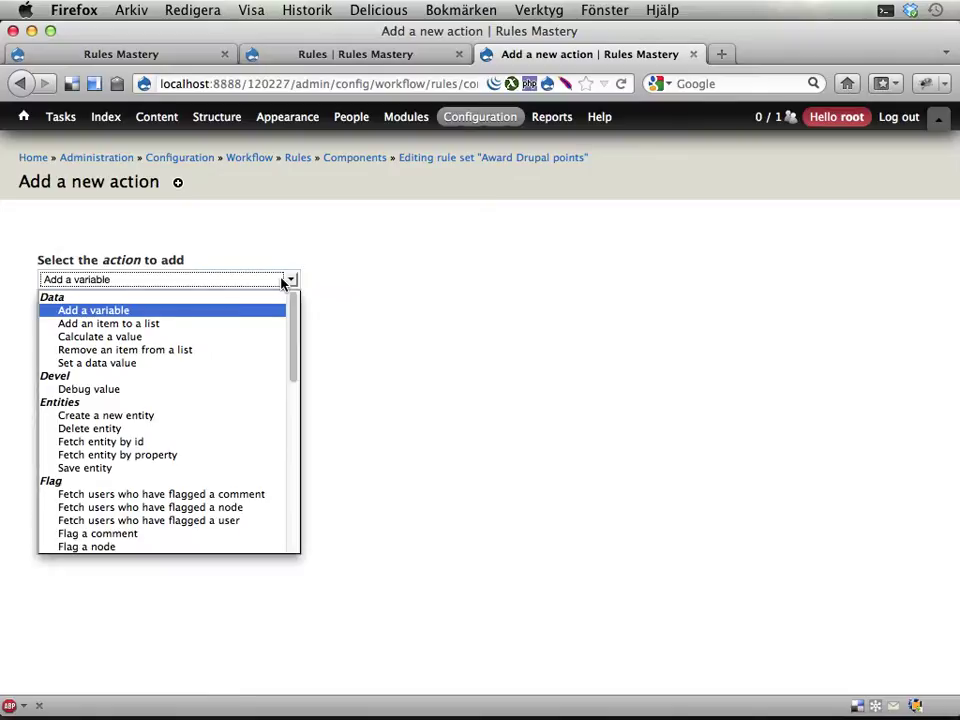
pyautogui.click(183, 366)
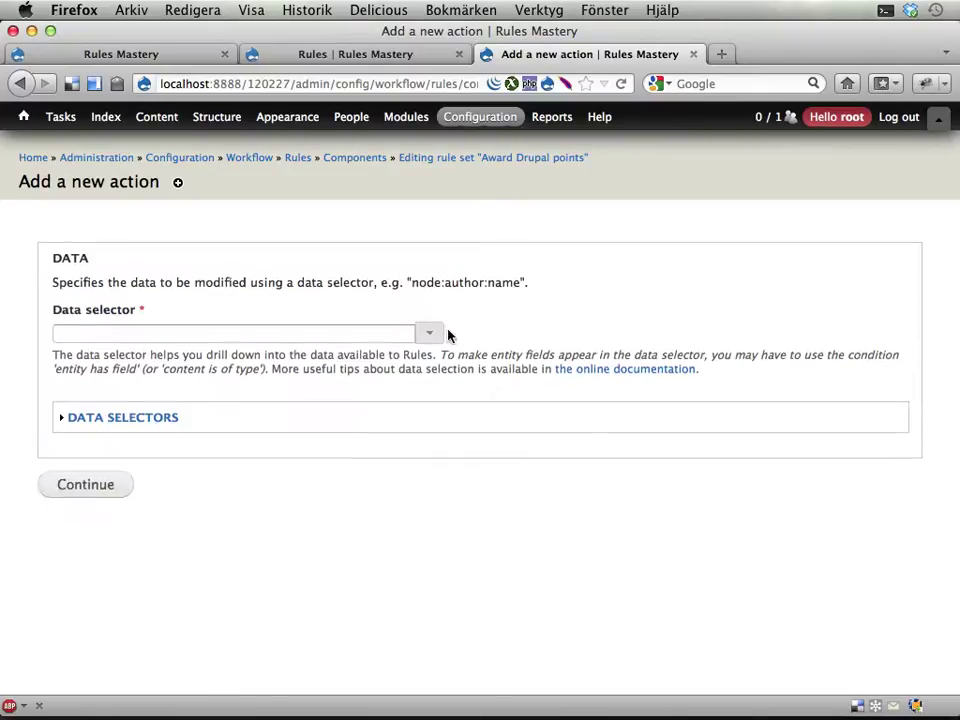
pyautogui.click(427, 336)
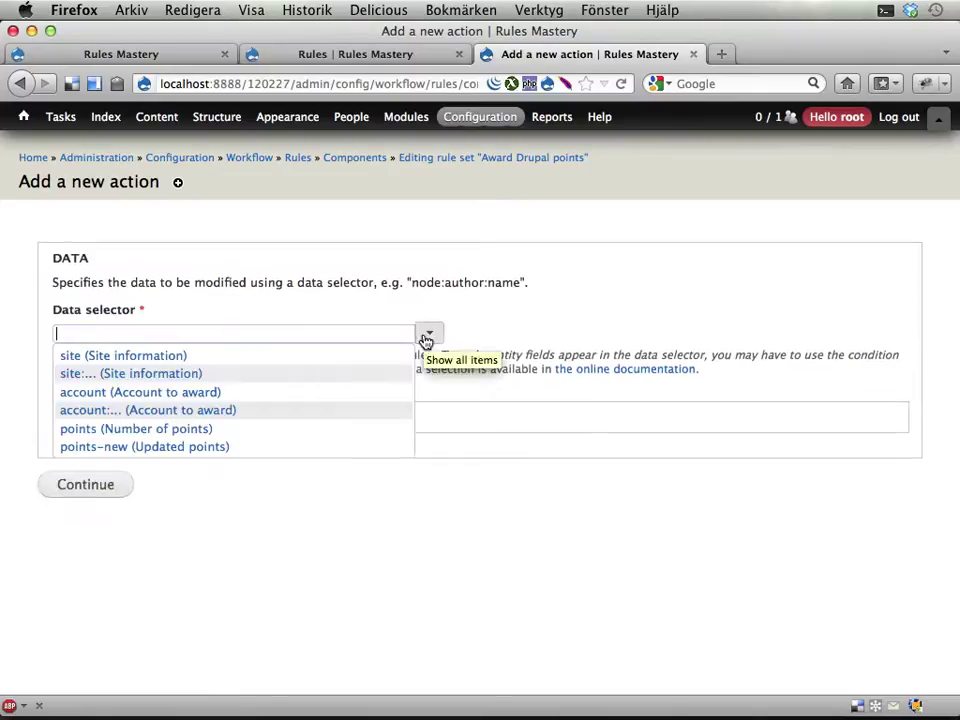
pyautogui.click(289, 418)
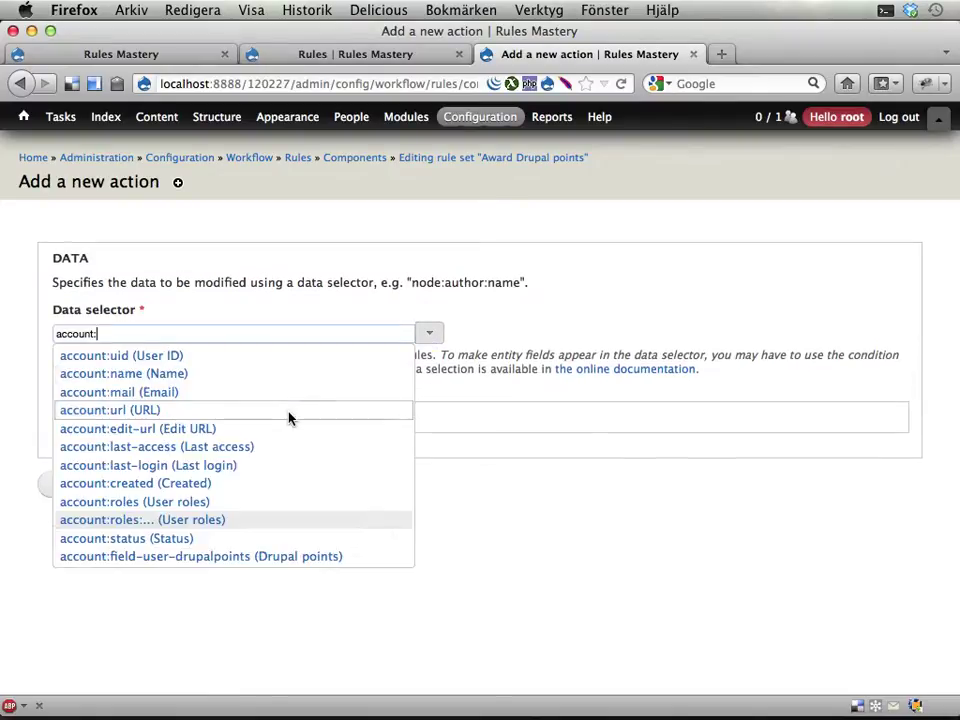
pyautogui.click(228, 558)
pyautogui.click(101, 497)
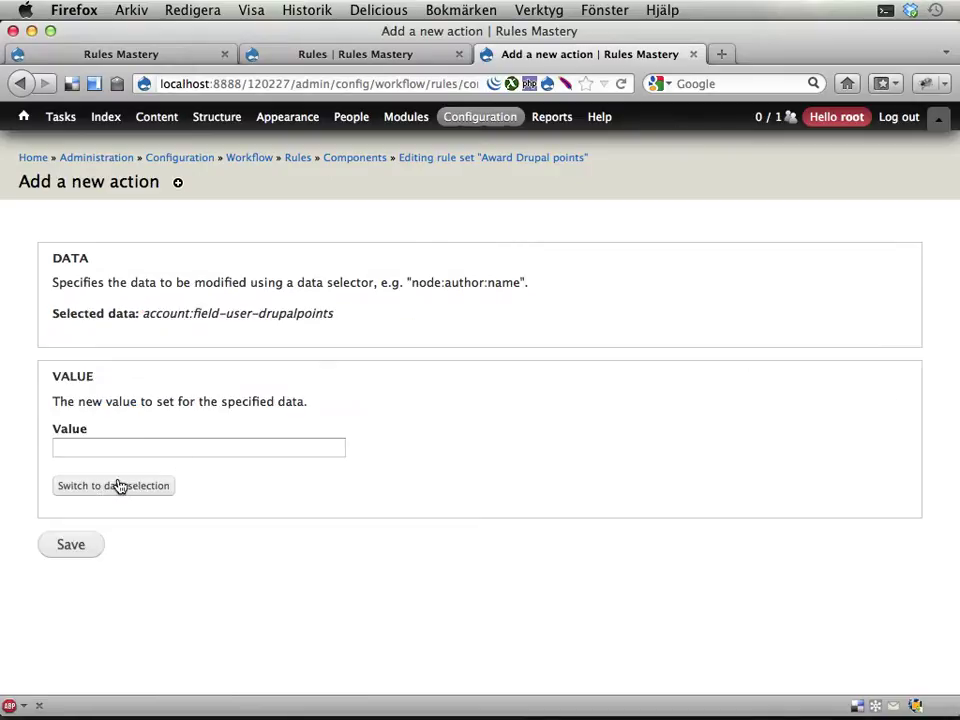
pyautogui.click(117, 486)
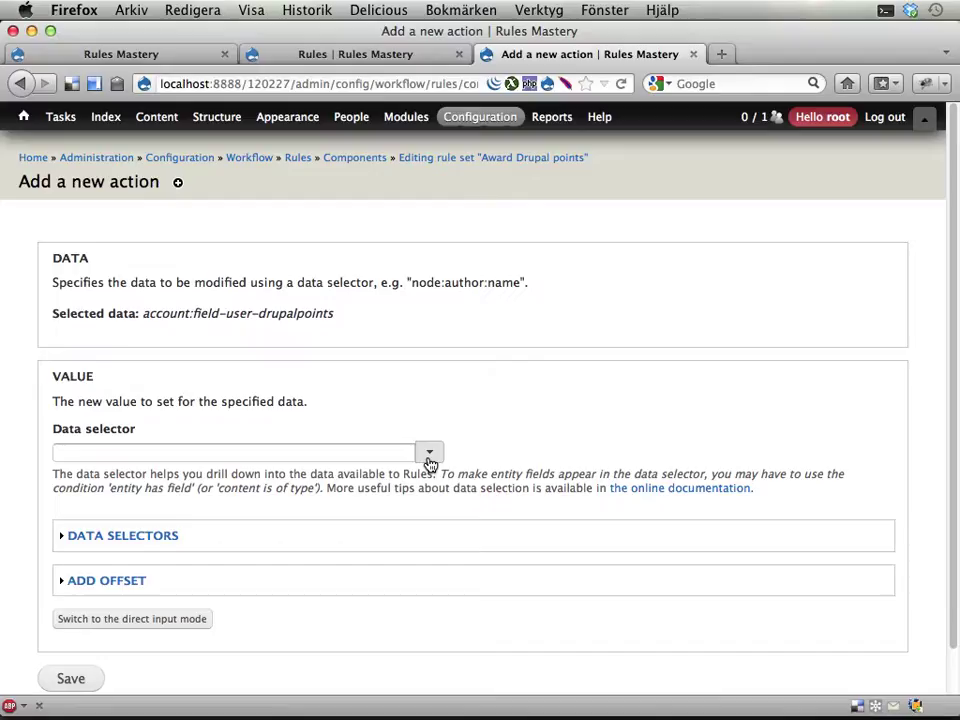
pyautogui.click(429, 455)
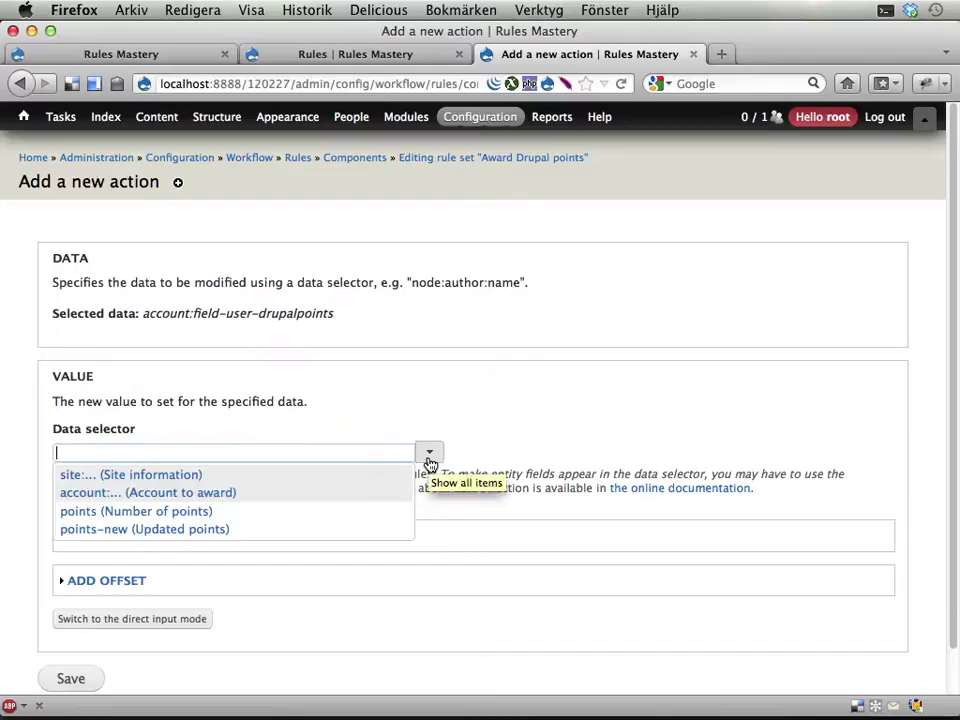
pyautogui.click(230, 530)
pyautogui.click(72, 679)
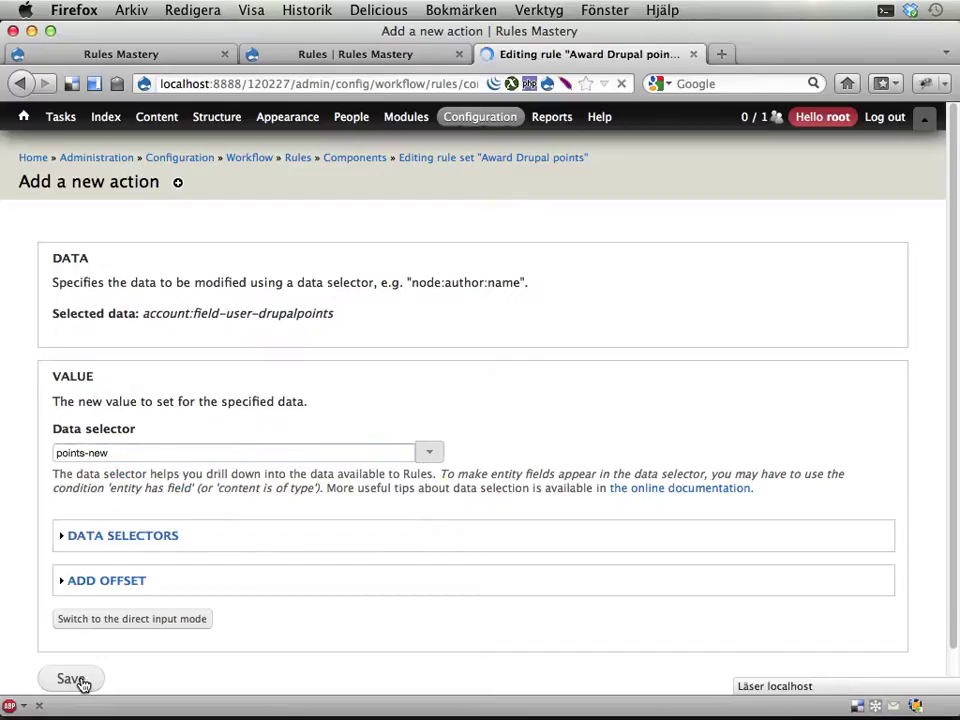
pyautogui.scroll(-3, 343, 544)
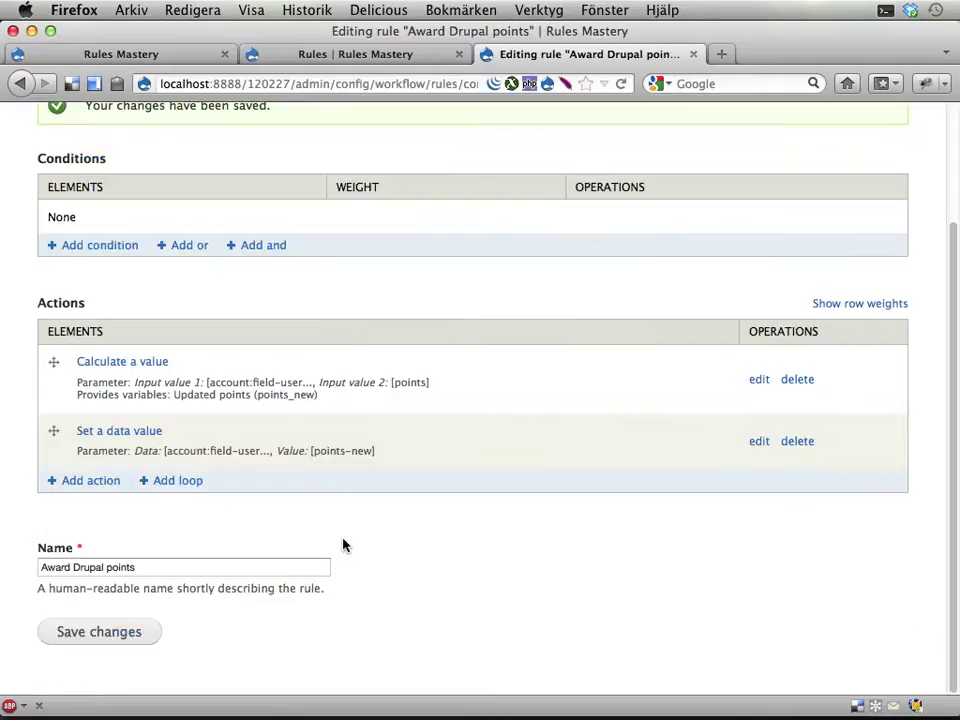
# - Open the execute form for Award Drupal points from the Components list
pyautogui.scroll(3, 343, 544)
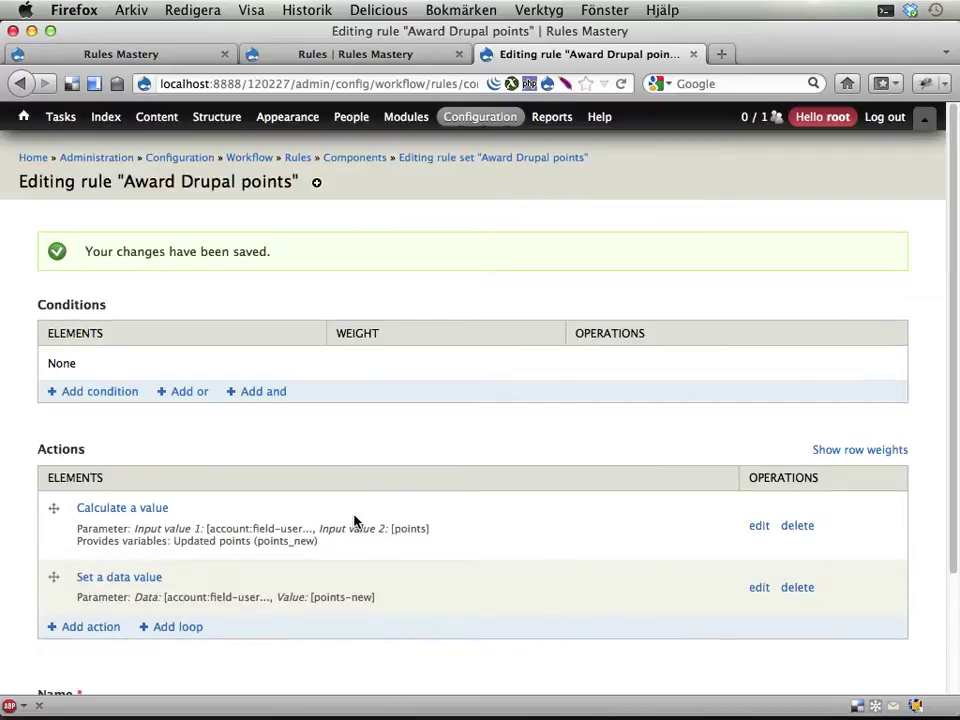
pyautogui.click(359, 160)
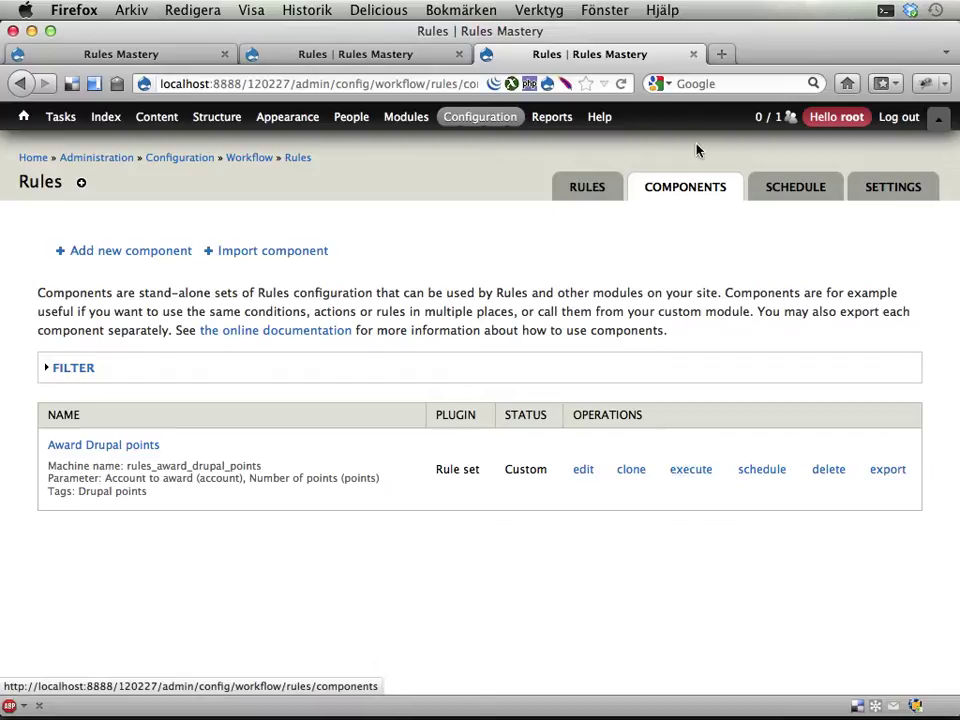
pyautogui.click(690, 470)
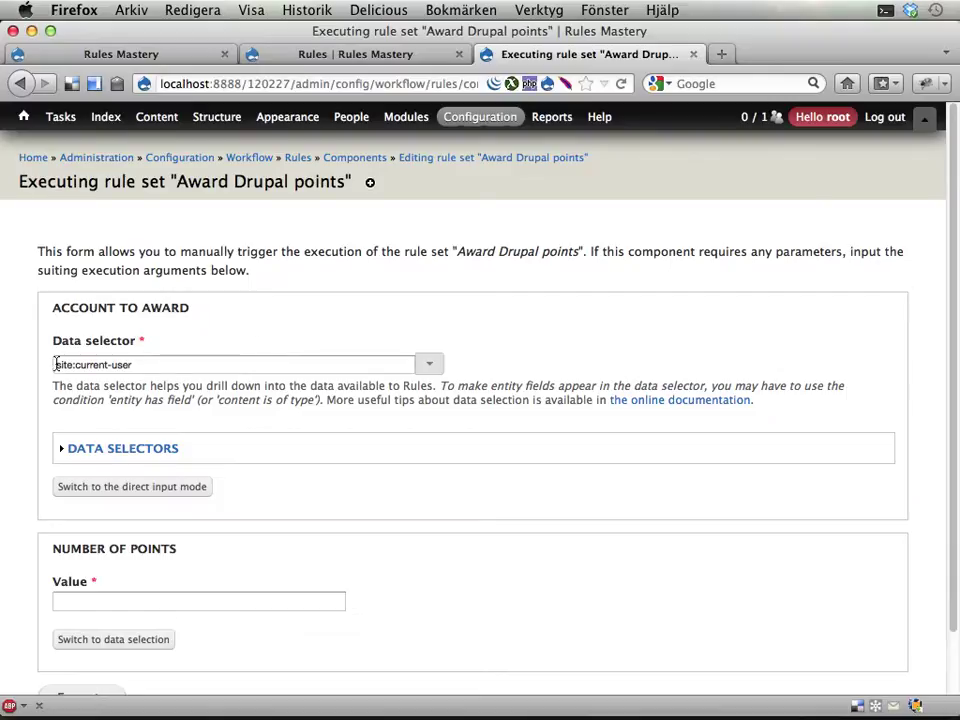
pyautogui.moveTo(56, 364); pyautogui.dragTo(163, 365)
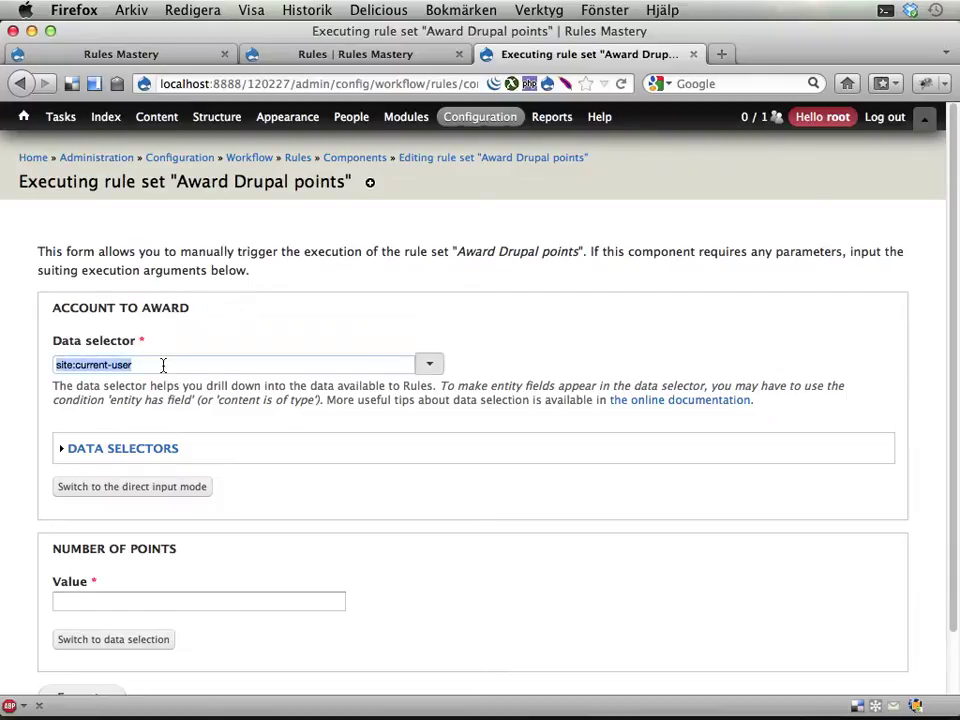
# - Execute Award Drupal points for user ID 1 with -3 points, then reload the profile
pyautogui.click(820, 117)
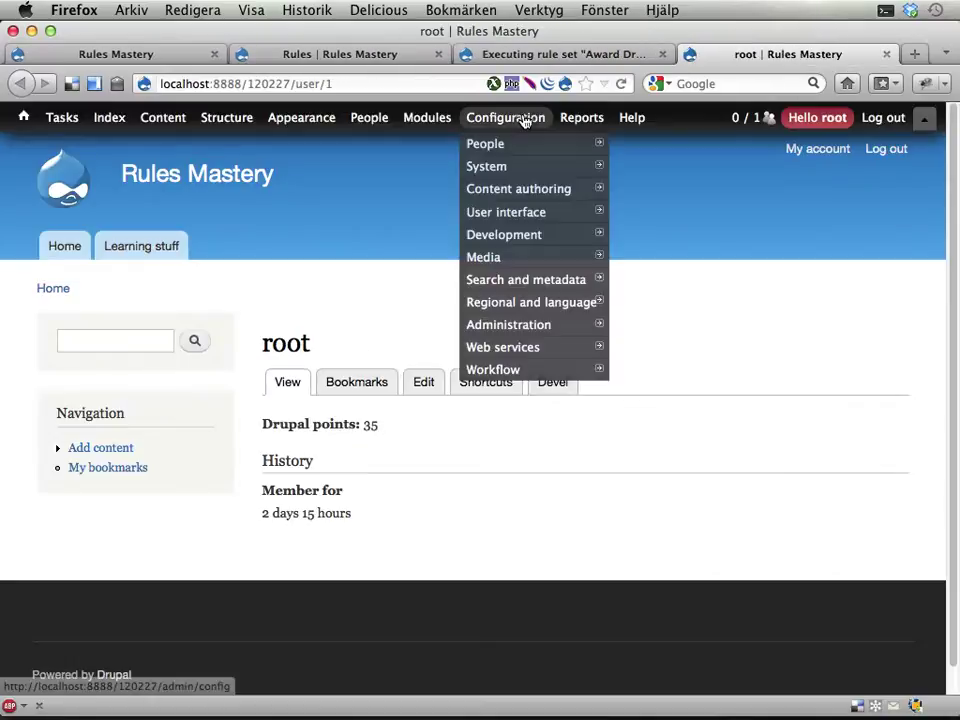
pyautogui.click(525, 57)
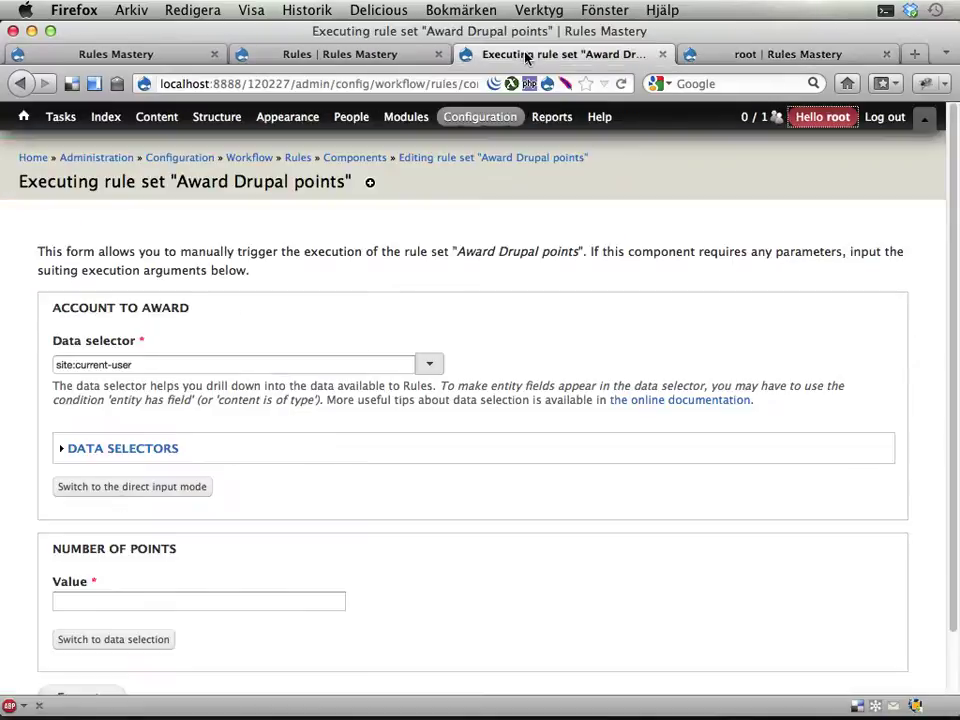
pyautogui.click(120, 493)
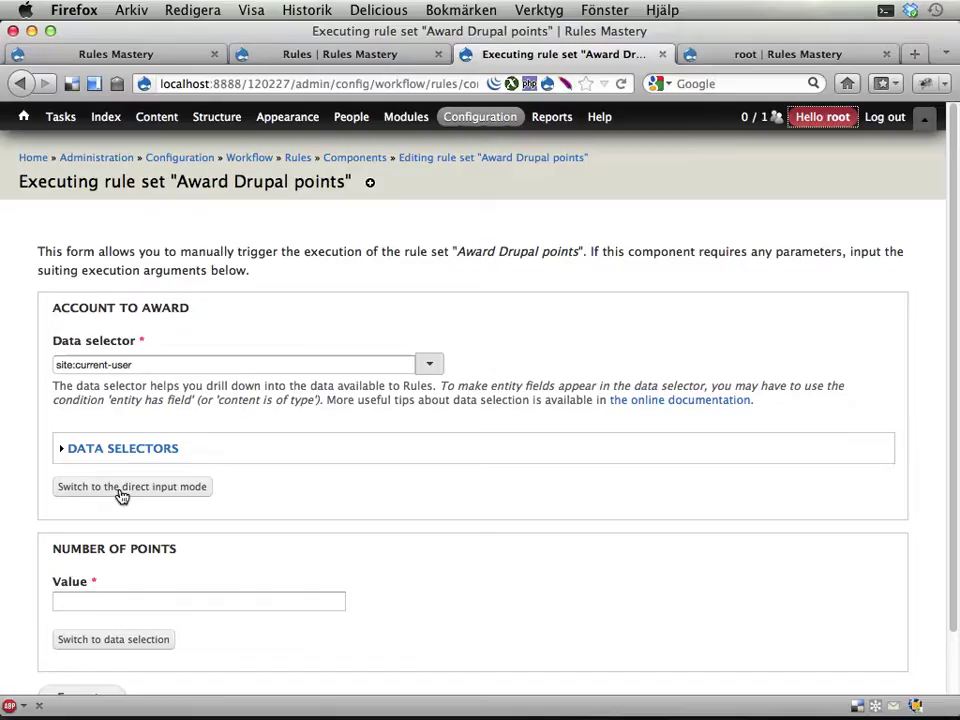
pyautogui.click(132, 359)
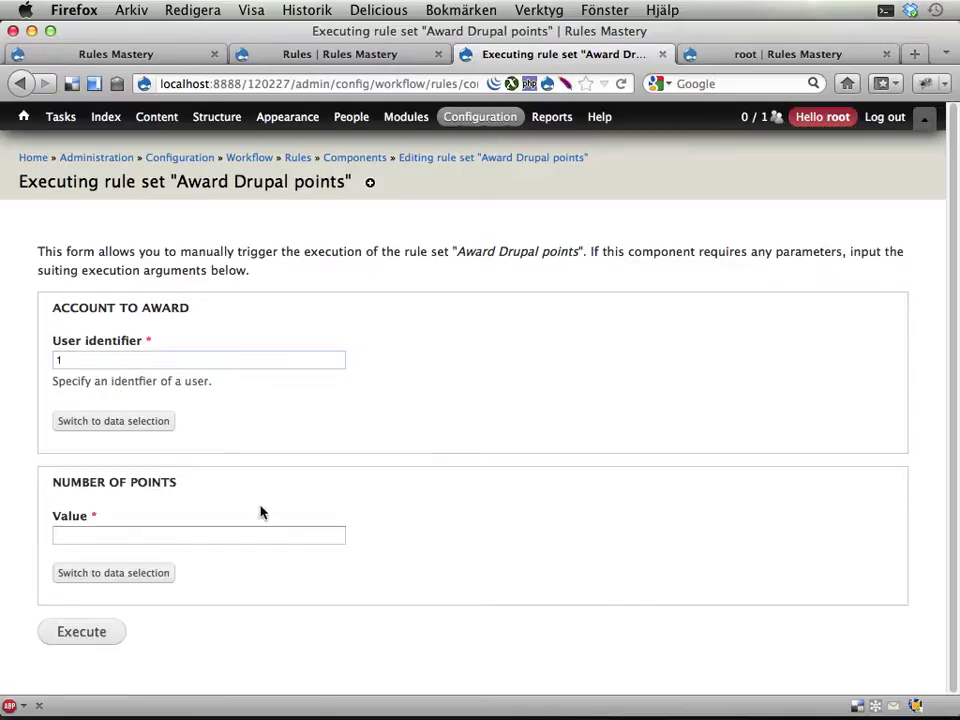
pyautogui.click(226, 534)
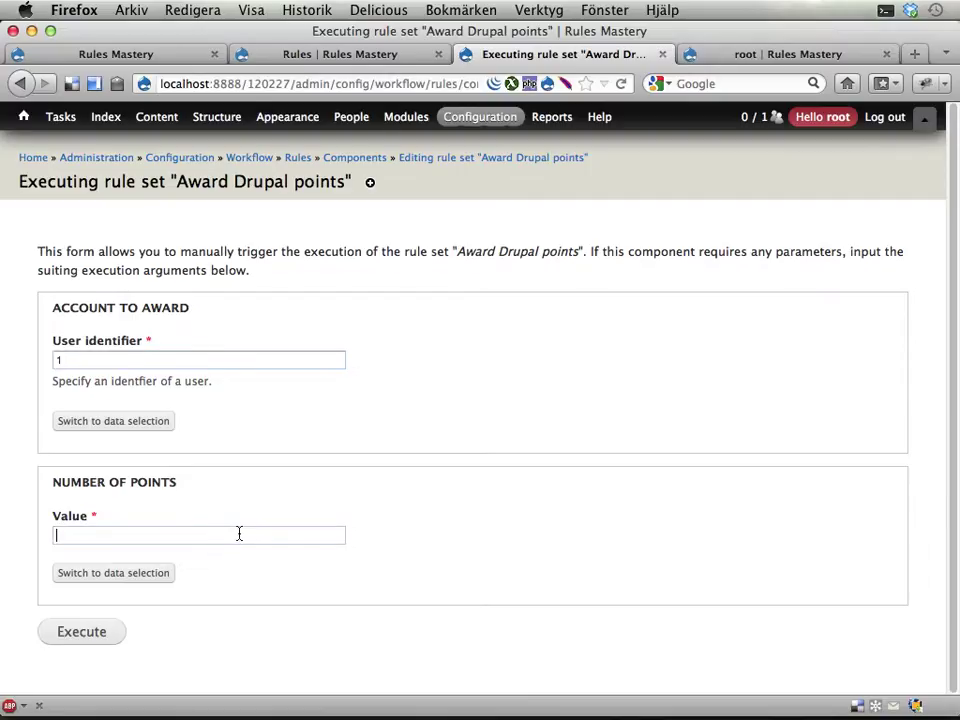
pyautogui.write('-33')
pyautogui.press('BackSpace')
pyautogui.click(84, 632)
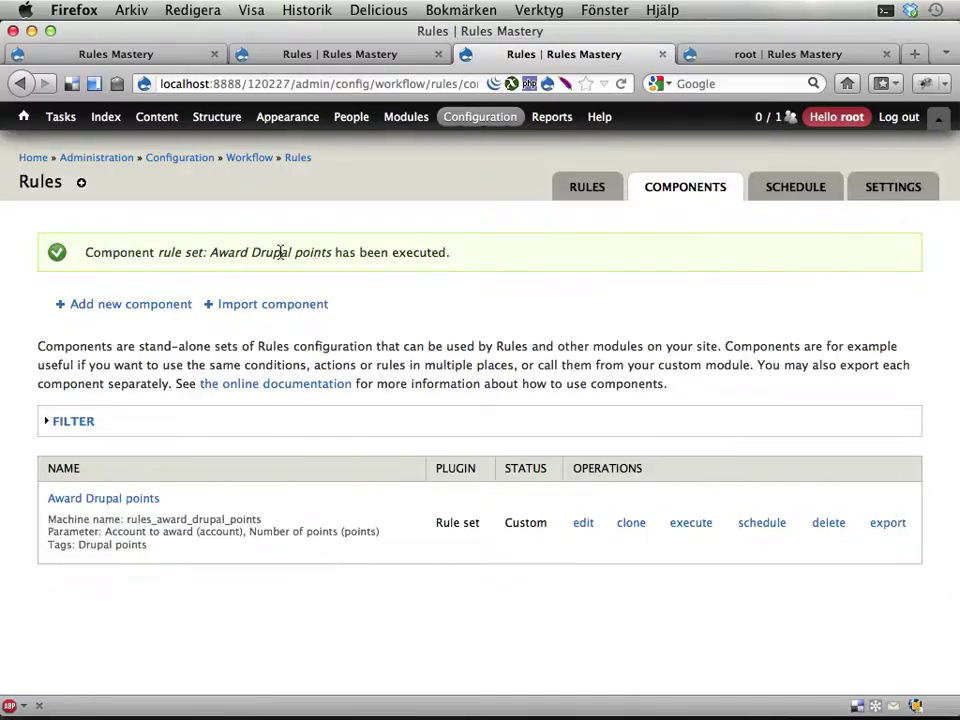
pyautogui.click(760, 55)
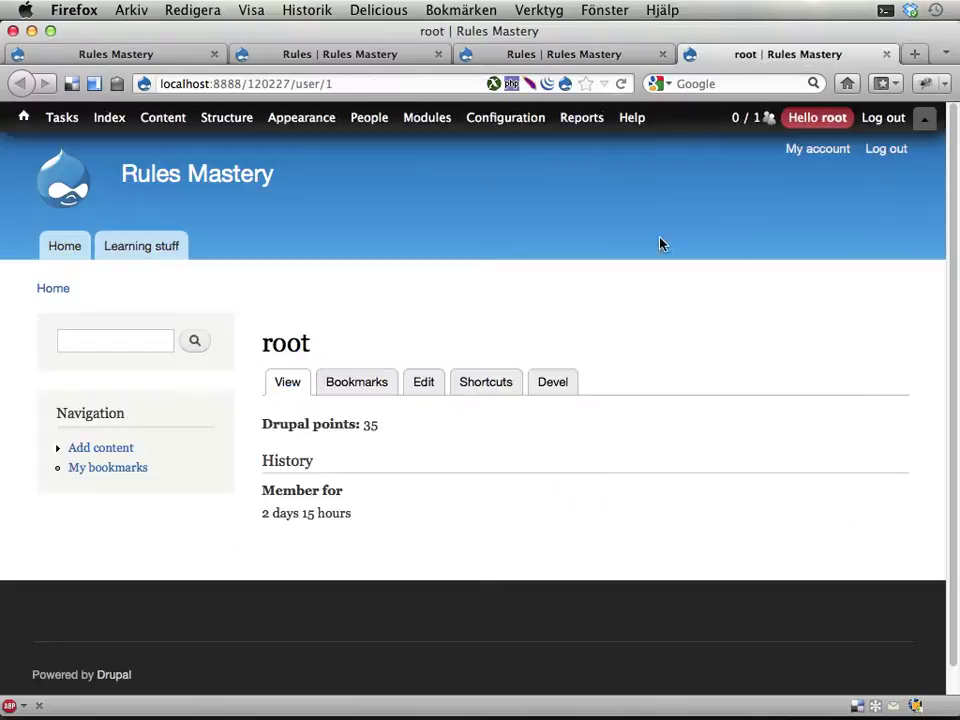
pyautogui.press('super+r')
# - From Components, edit Award Drupal points, open its rule, and list the available actions
pyautogui.click(507, 58)
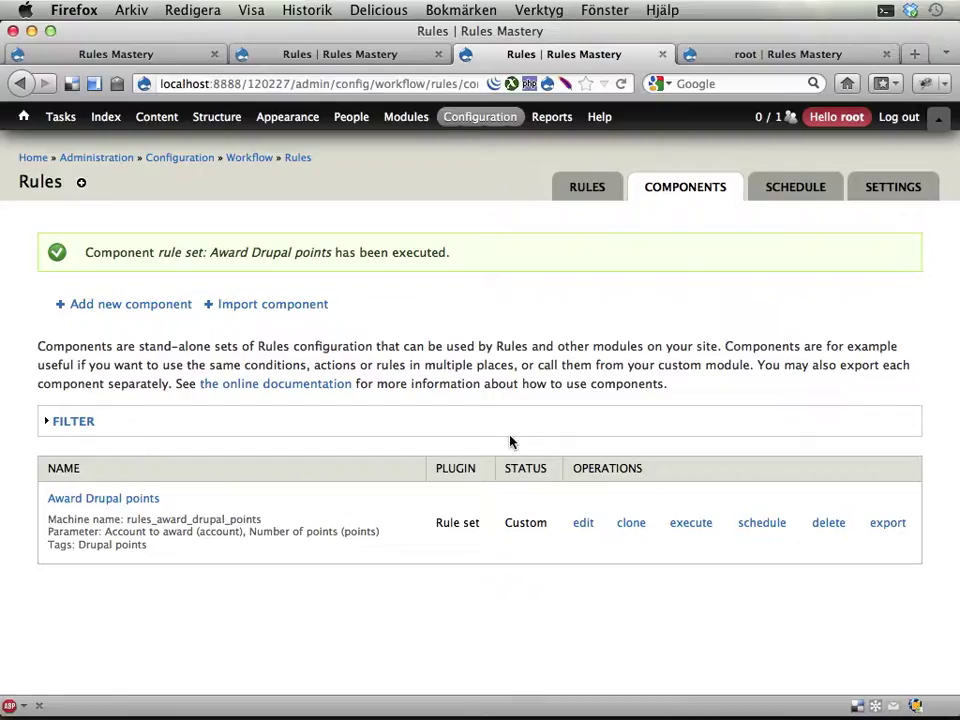
pyautogui.click(584, 524)
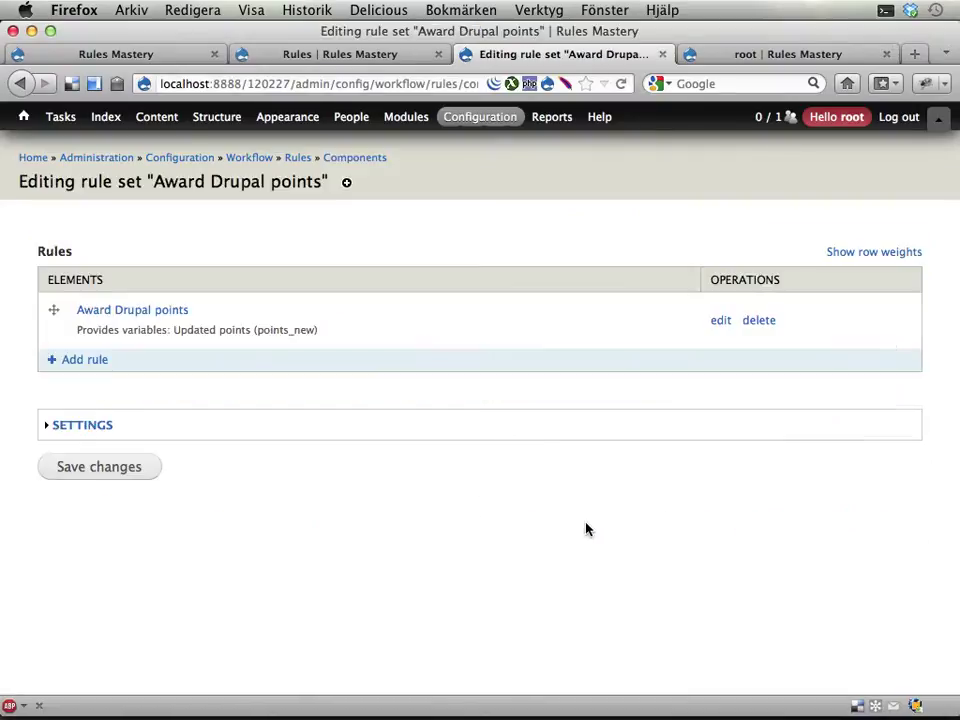
pyautogui.click(170, 311)
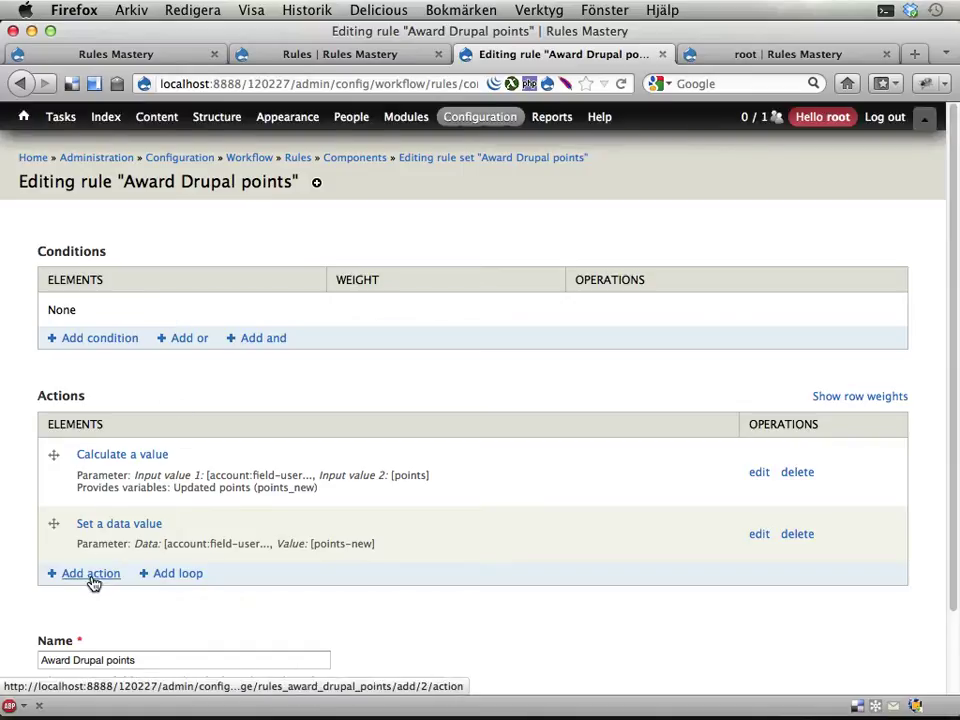
pyautogui.click(90, 576)
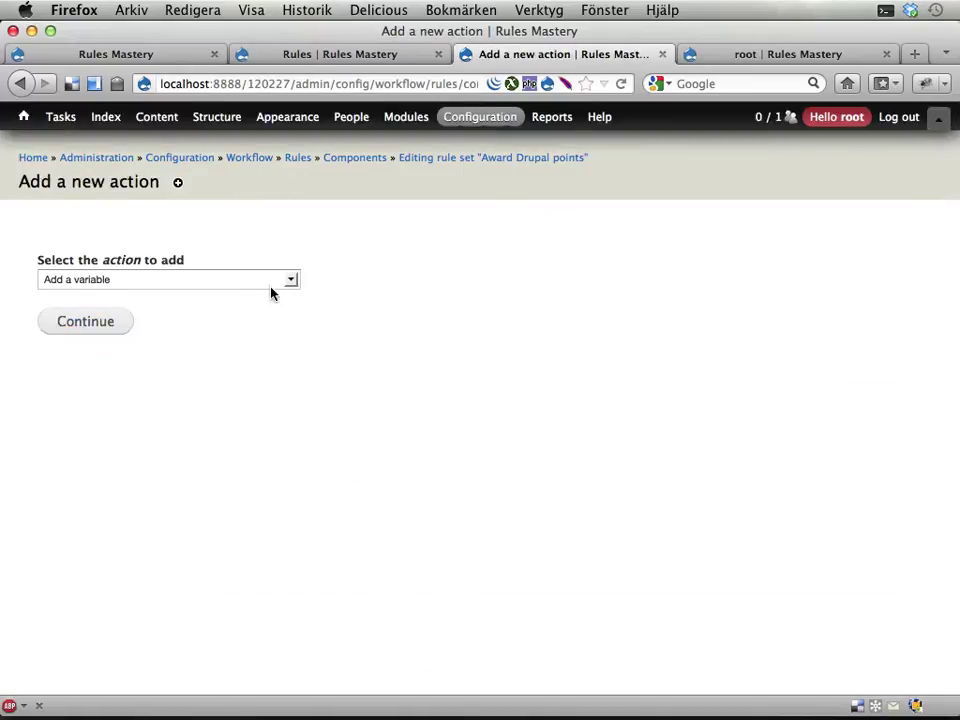
pyautogui.click(272, 285)
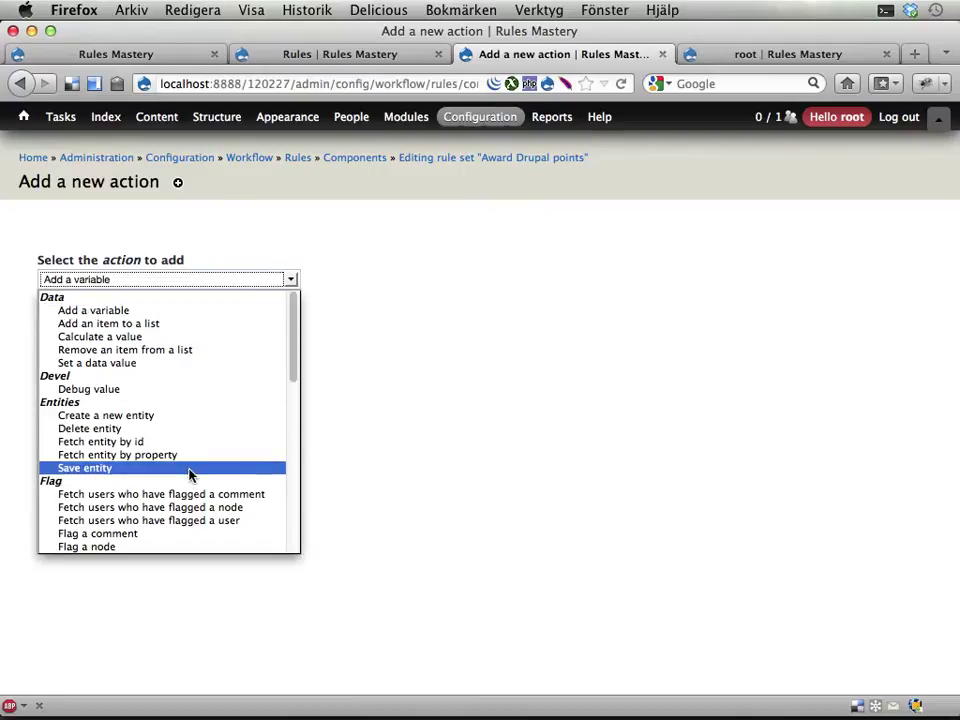
pyautogui.scroll(-7, 170, 447)
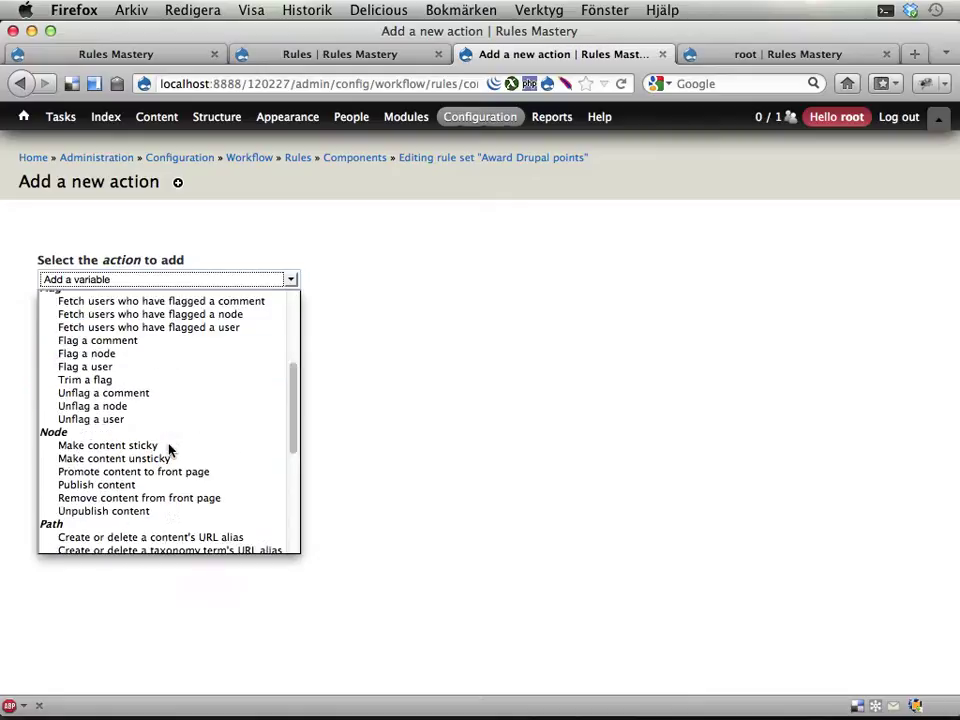
pyautogui.scroll(-5, 170, 450)
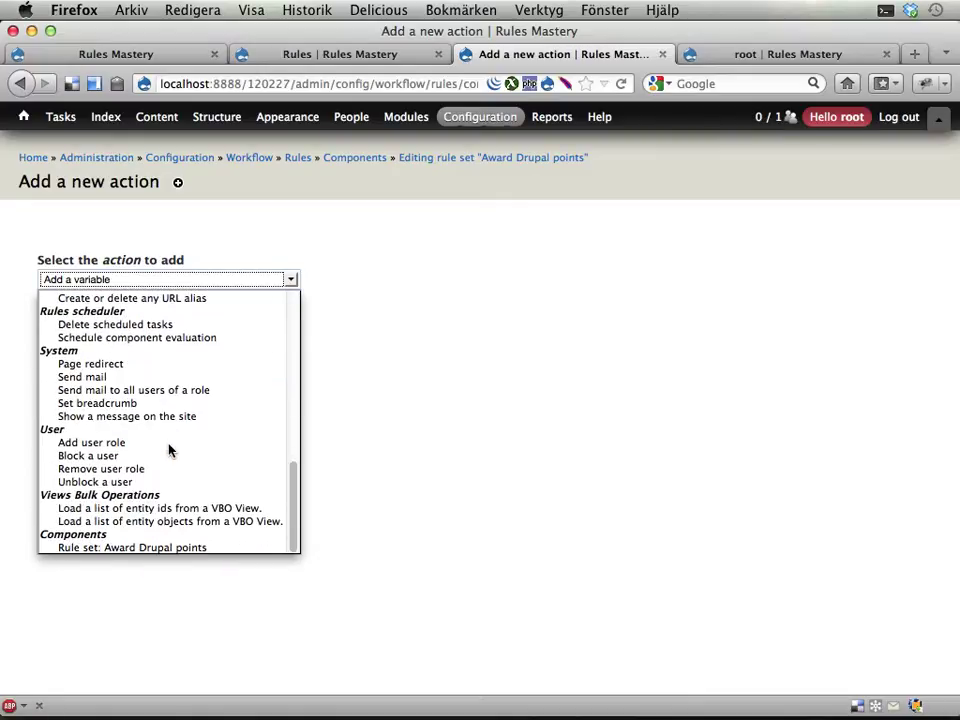
# - Choose Show a message on the site and begin it with 'The user [account:name]'
pyautogui.click(97, 418)
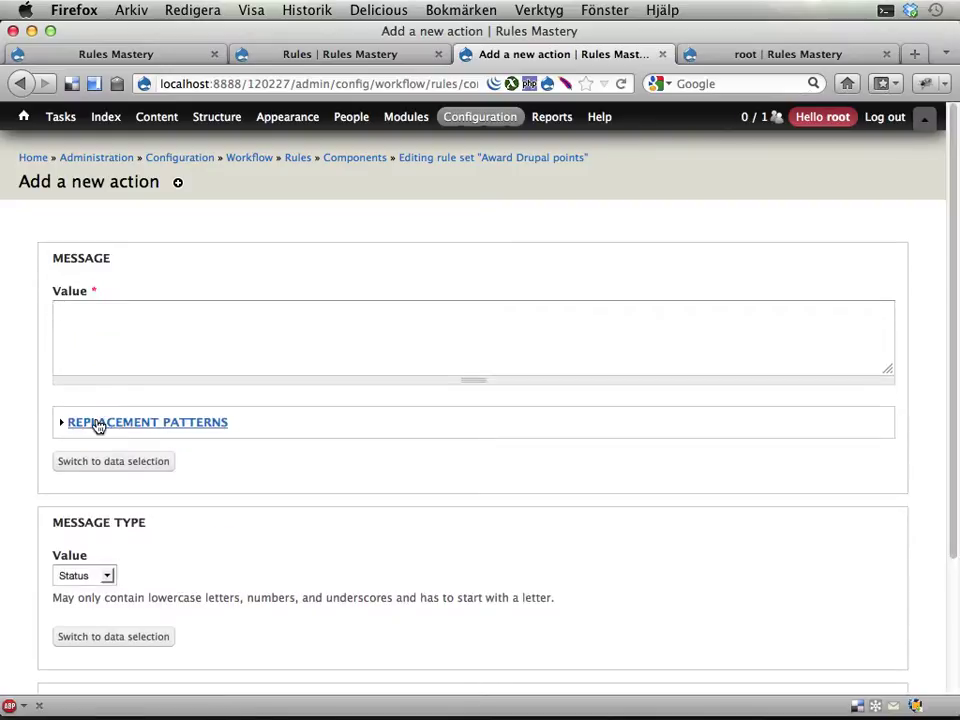
pyautogui.click(165, 353)
pyautogui.write('Th')
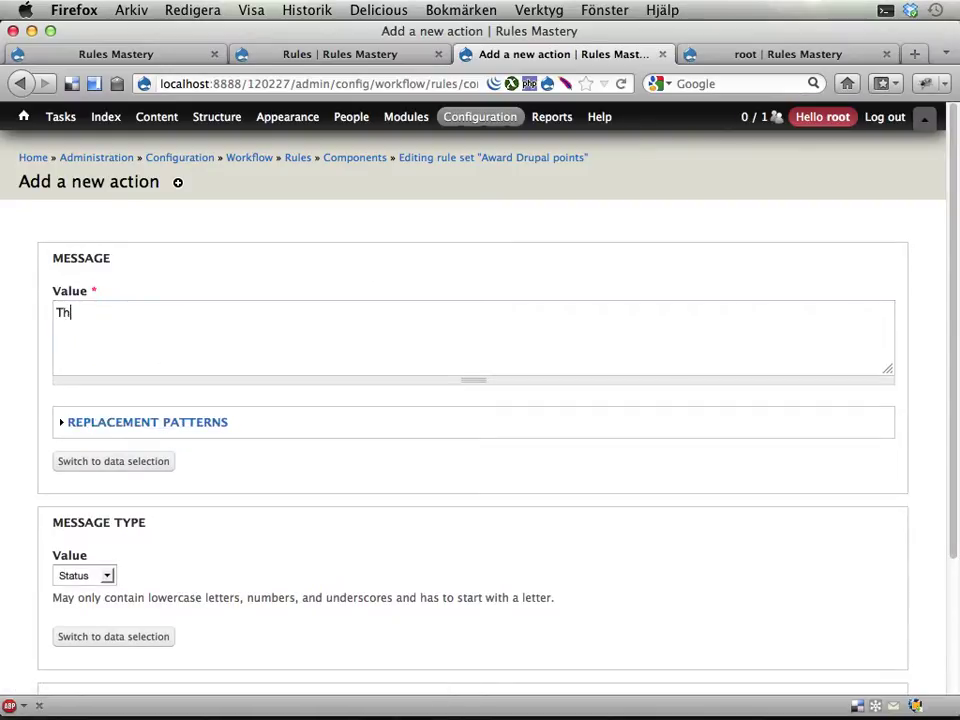
pyautogui.write('e user')
pyautogui.click(134, 432)
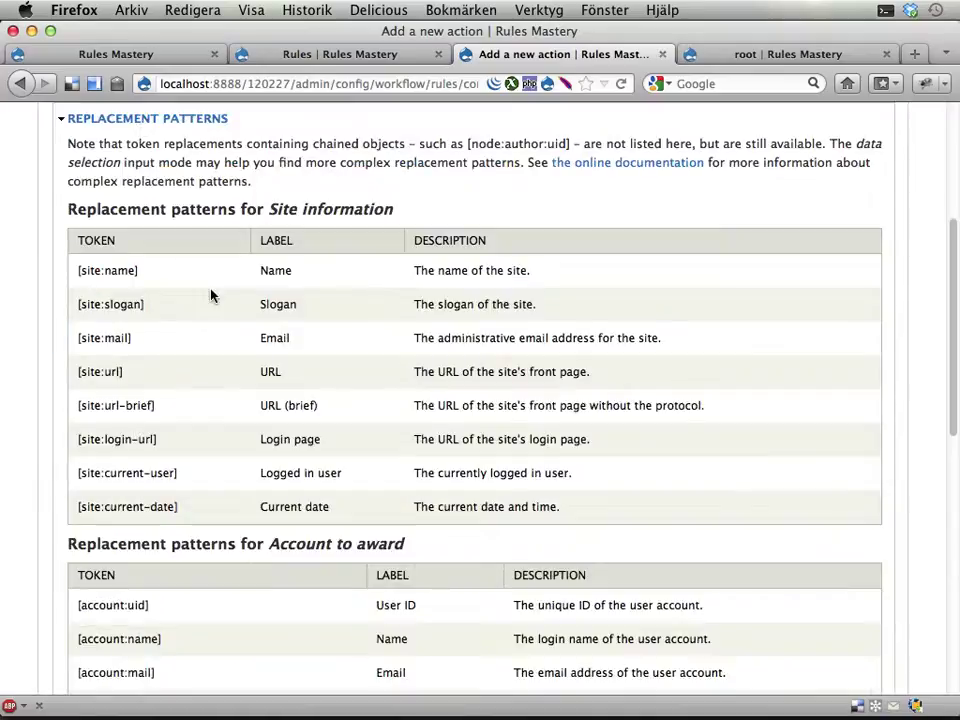
pyautogui.scroll(-4, 211, 295)
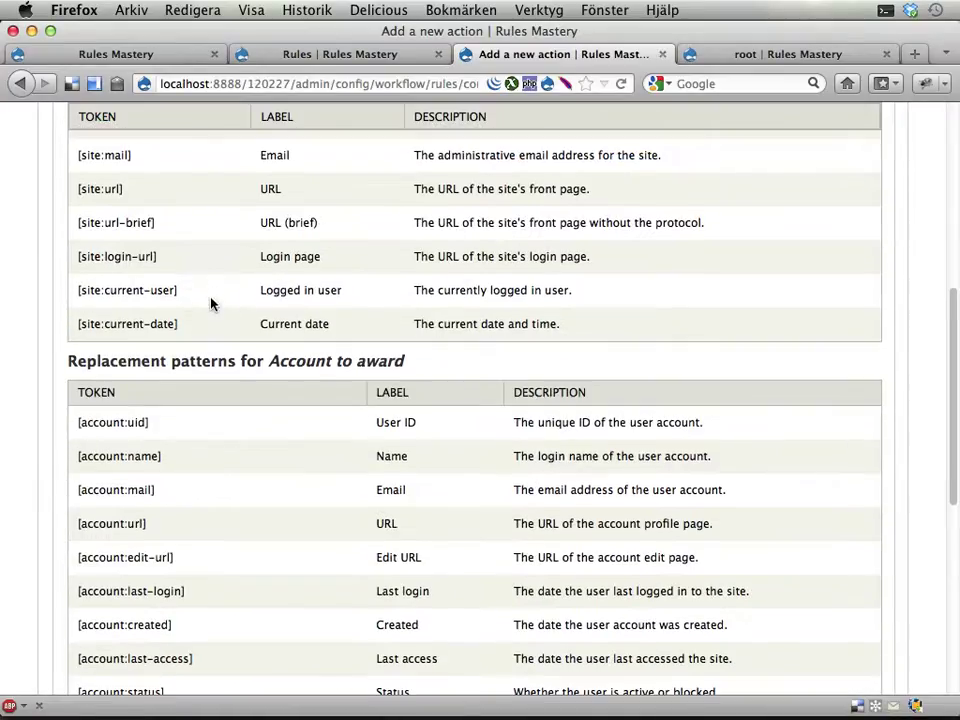
pyautogui.tripleClick(131, 455)
pyautogui.press('super+c')
pyautogui.scroll(9, 135, 448)
pyautogui.click(248, 248)
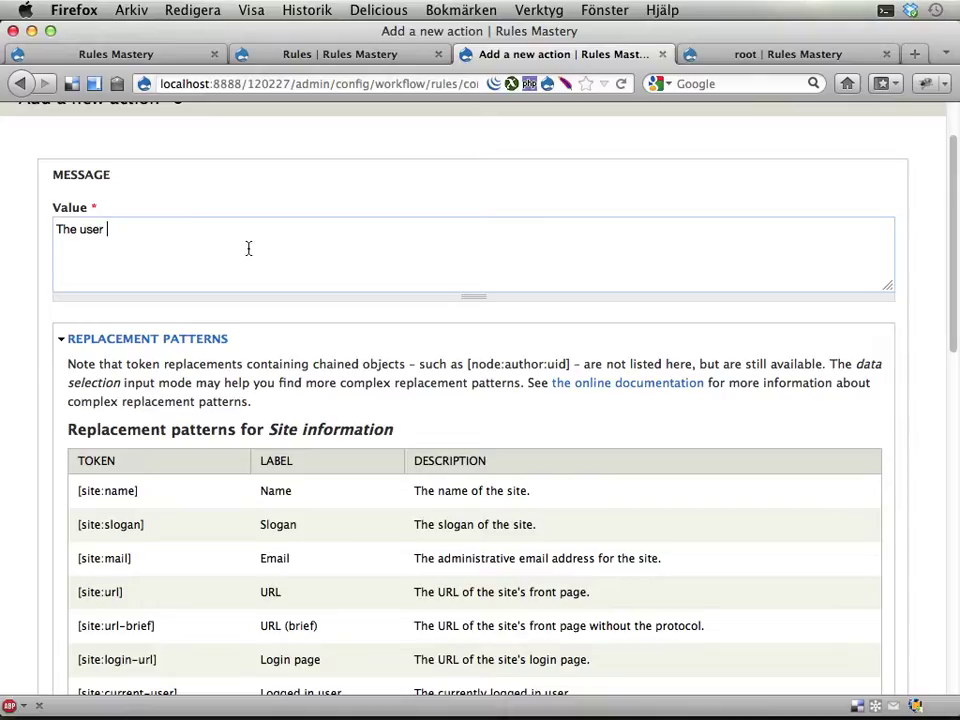
pyautogui.press('super+v')
pyautogui.write('has got')
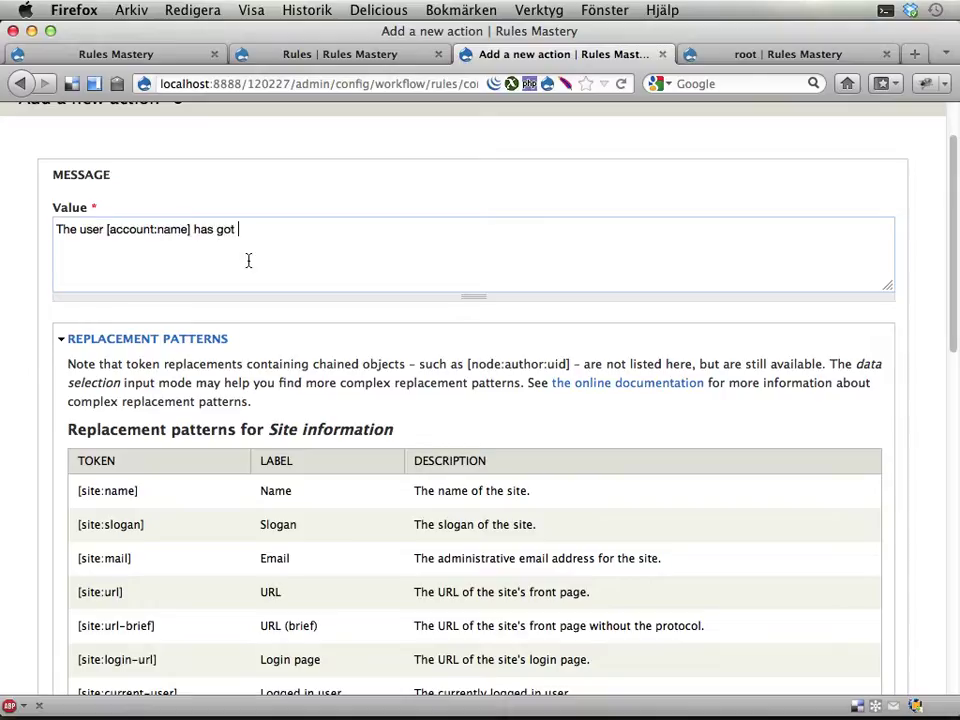
# - Finish the message with 'now has [account:field-user-drupalpoints] Drupal points' and copy it
pyautogui.scroll(-15, 231, 461)
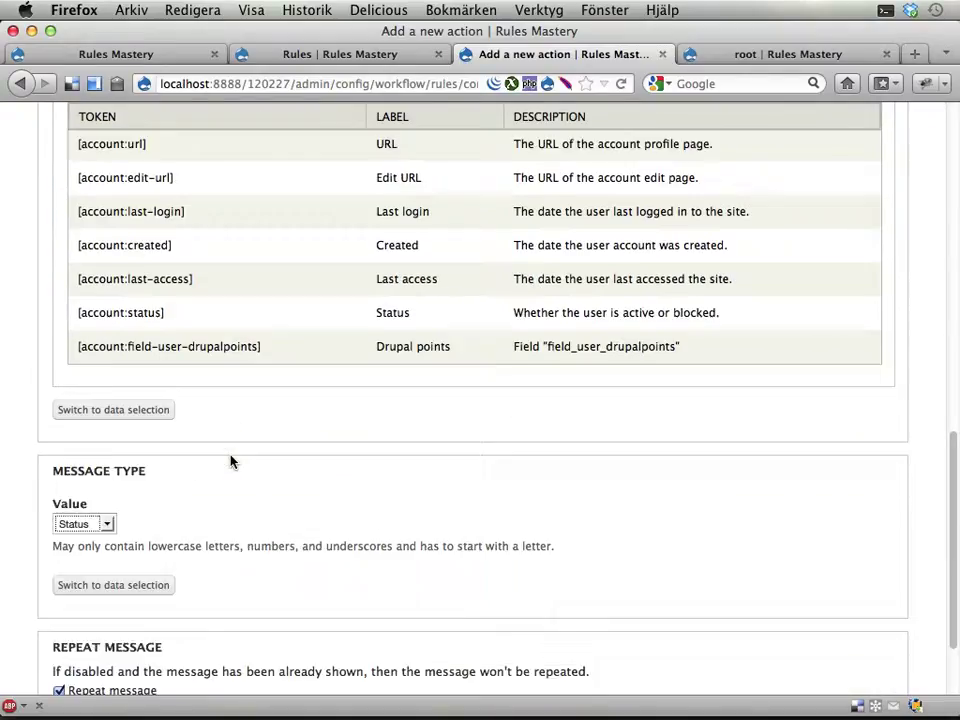
pyautogui.scroll(-1, 231, 461)
pyautogui.scroll(-2, 231, 461)
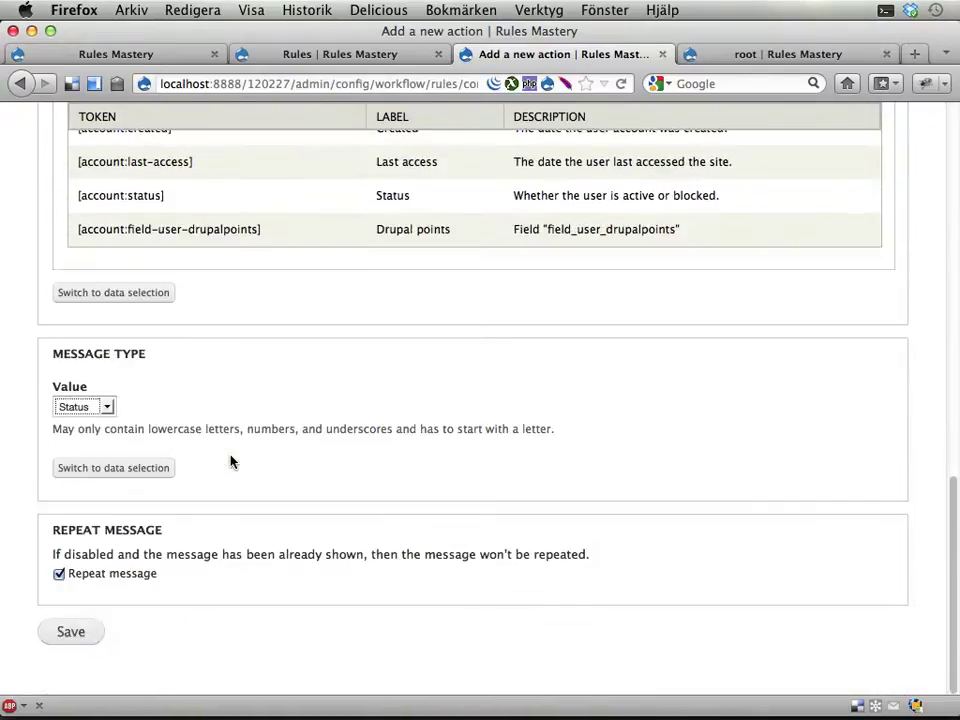
pyautogui.scroll(9, 231, 461)
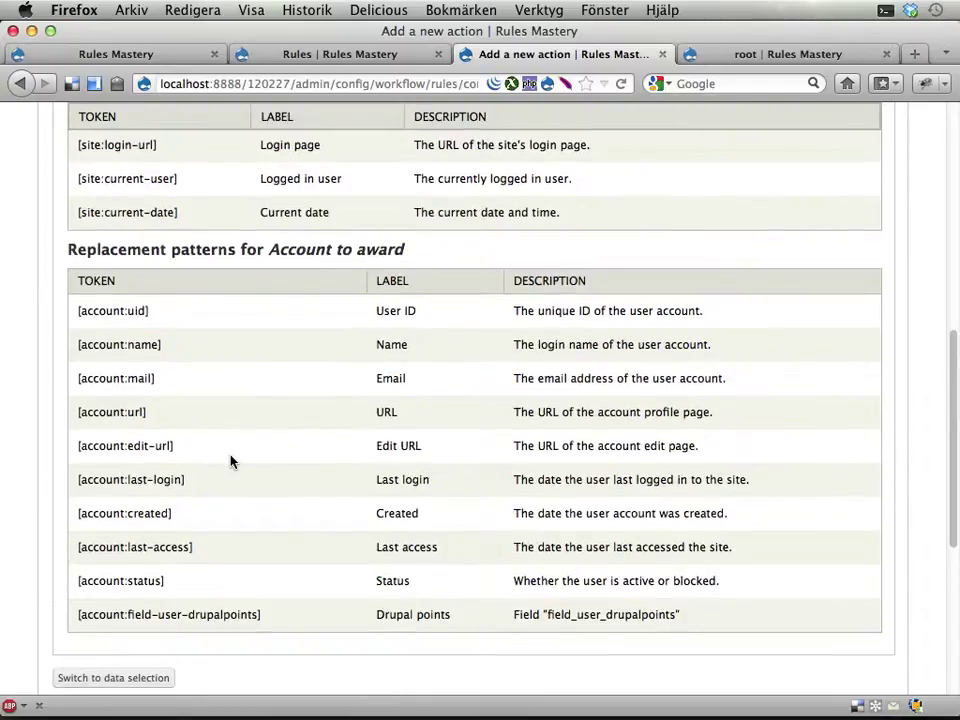
pyautogui.tripleClick(155, 612)
pyautogui.press('cmd+c')
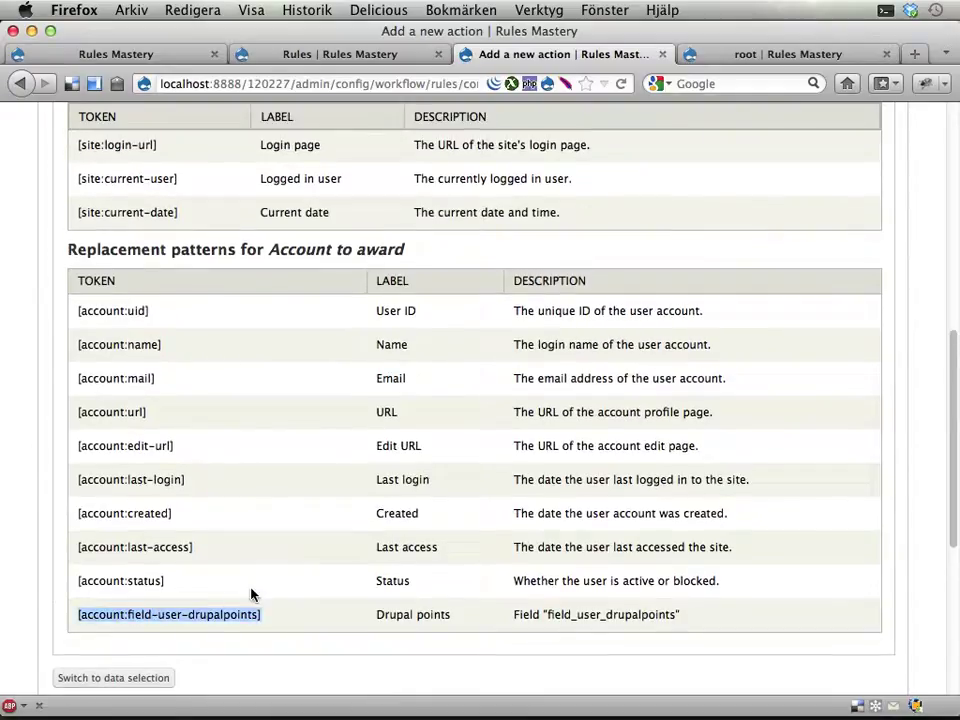
pyautogui.scroll(10, 251, 594)
pyautogui.moveTo(195, 313); pyautogui.dragTo(365, 317)
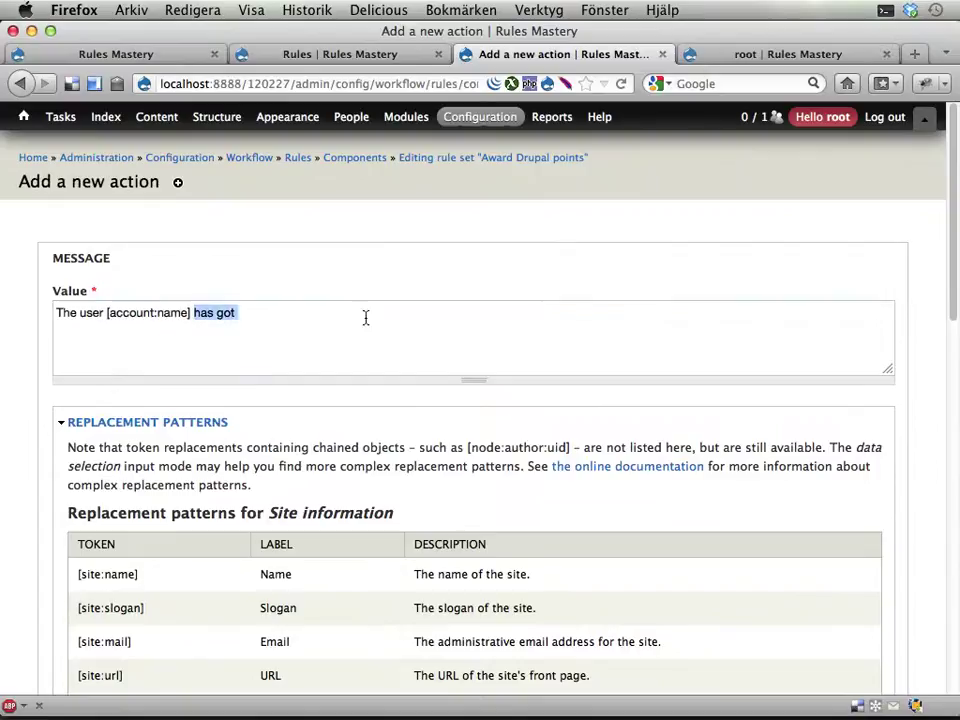
pyautogui.write('now has')
pyautogui.press('cmd+v')
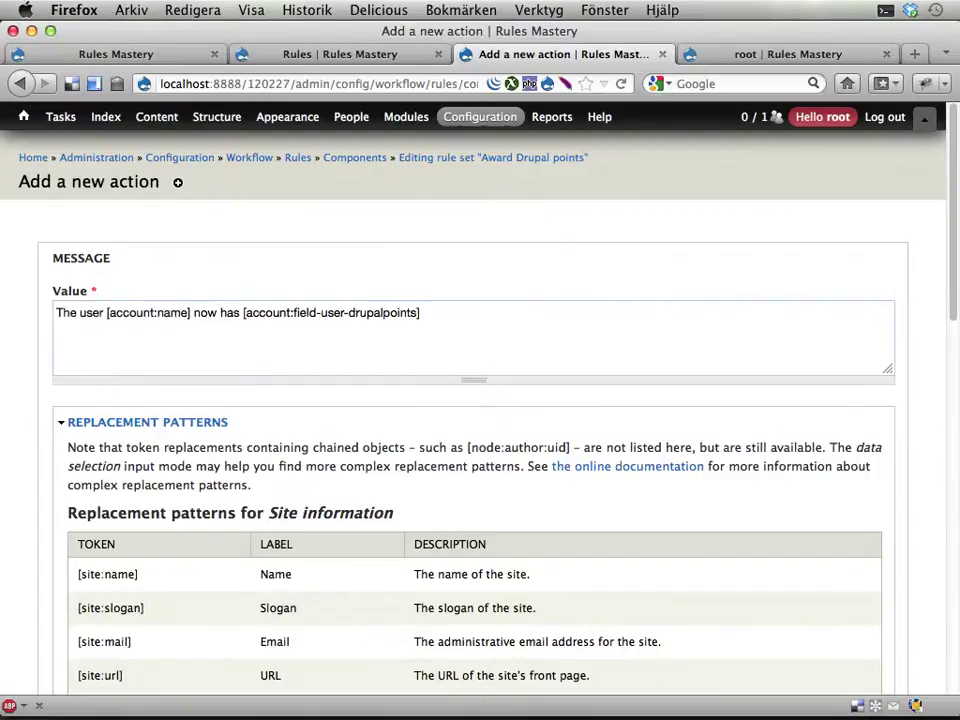
pyautogui.write('Drupal points!')
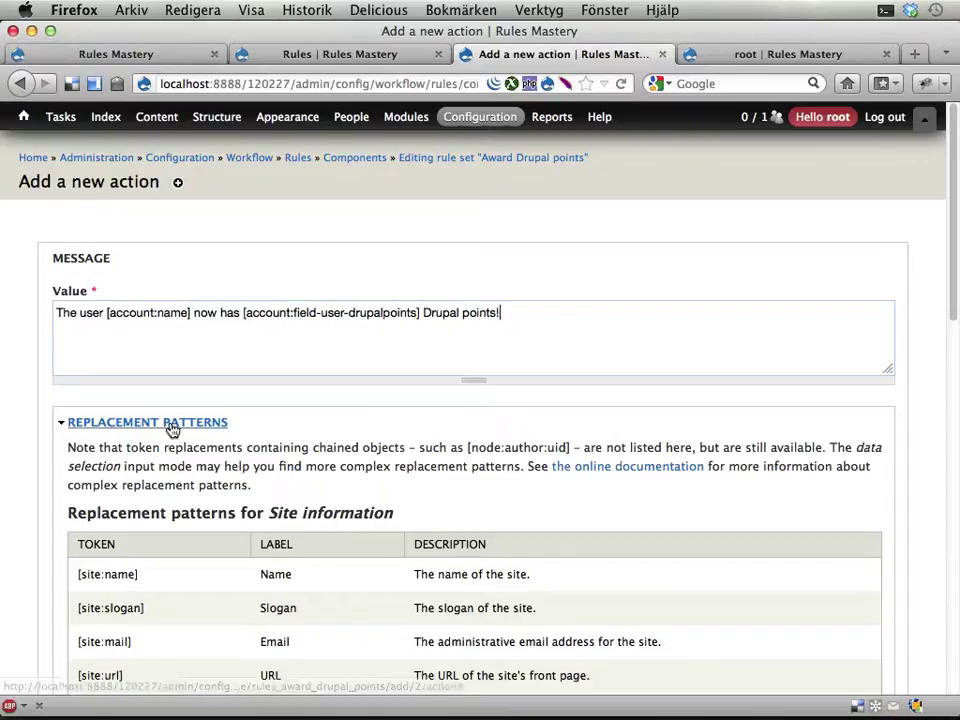
pyautogui.click(180, 426)
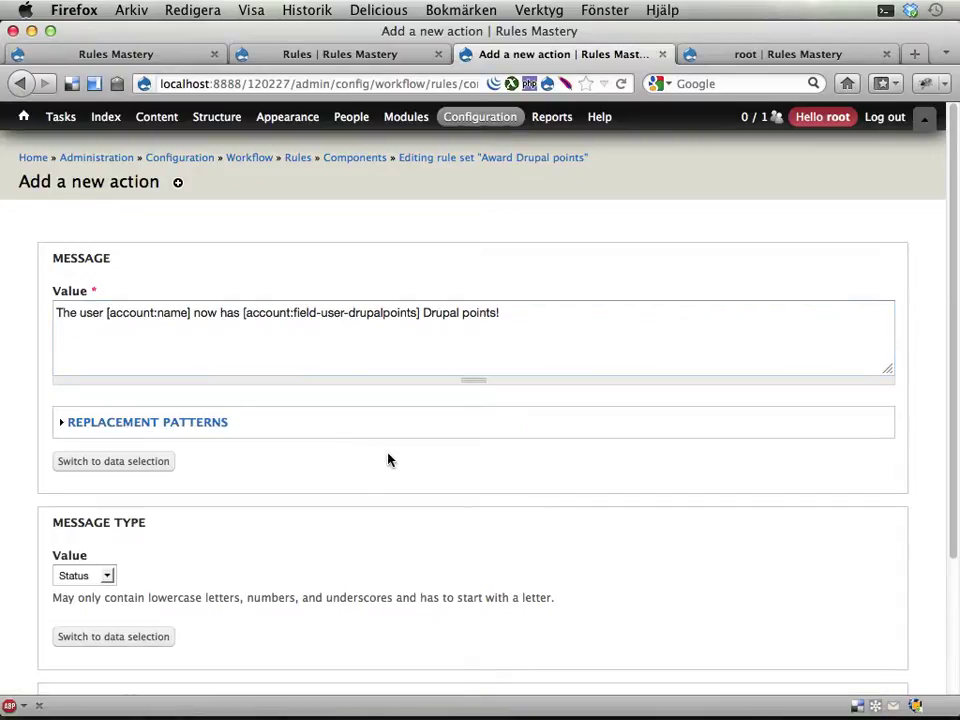
pyautogui.press('cmd+a')
pyautogui.click(560, 323)
pyautogui.press('super+a')
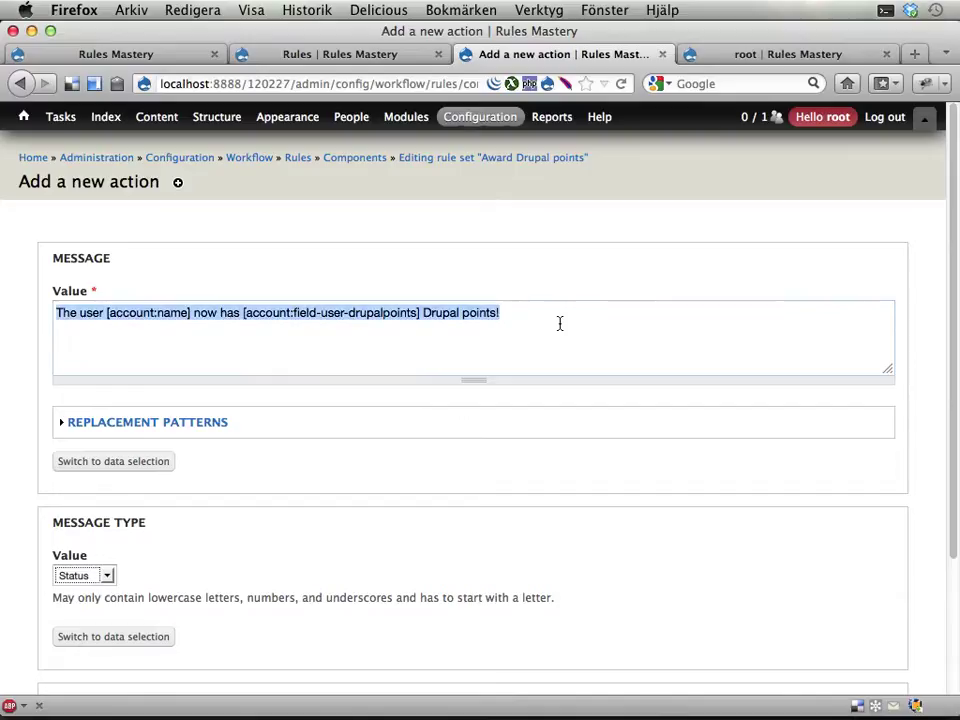
pyautogui.press('super+c')
# - Paste the message back into direct input and append '([points] new points.)'
pyautogui.click(114, 463)
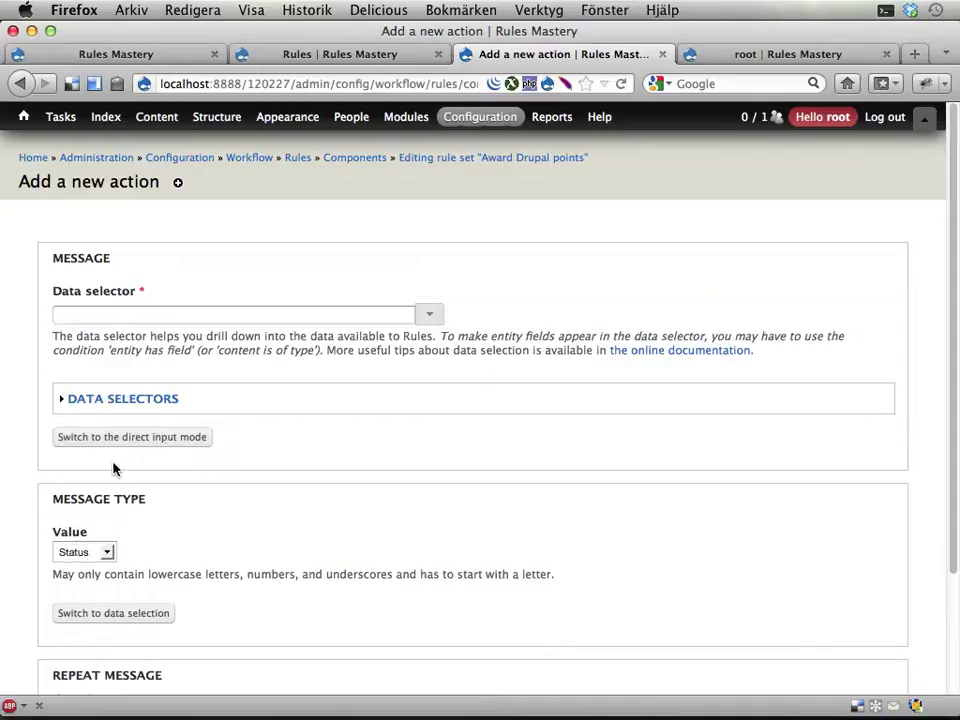
pyautogui.click(433, 317)
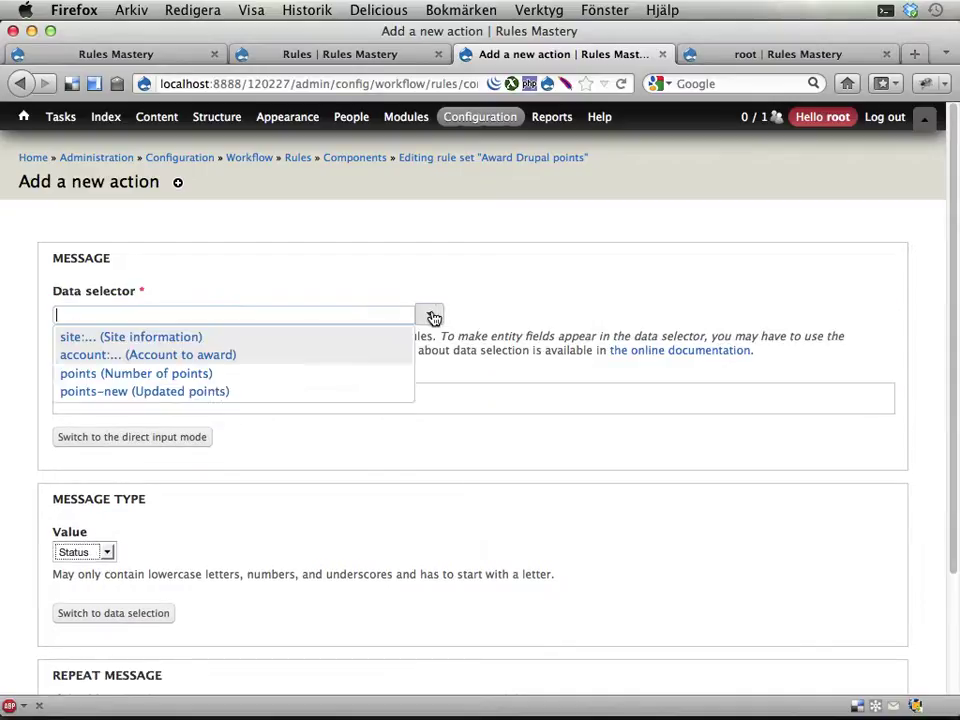
pyautogui.click(180, 378)
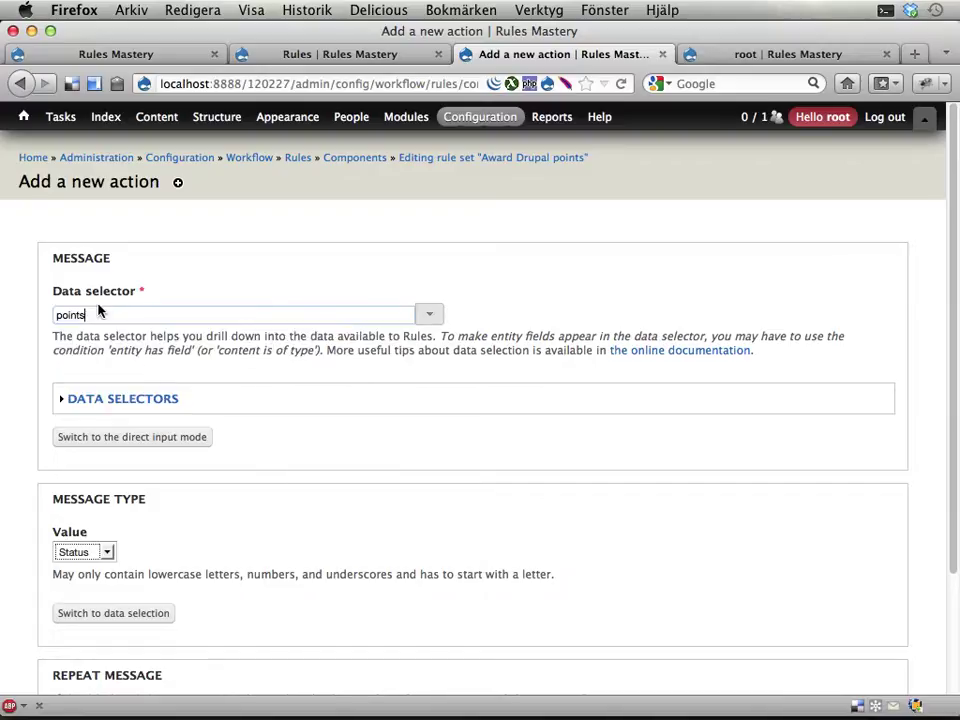
pyautogui.click(123, 436)
pyautogui.click(206, 336)
pyautogui.press('super+v')
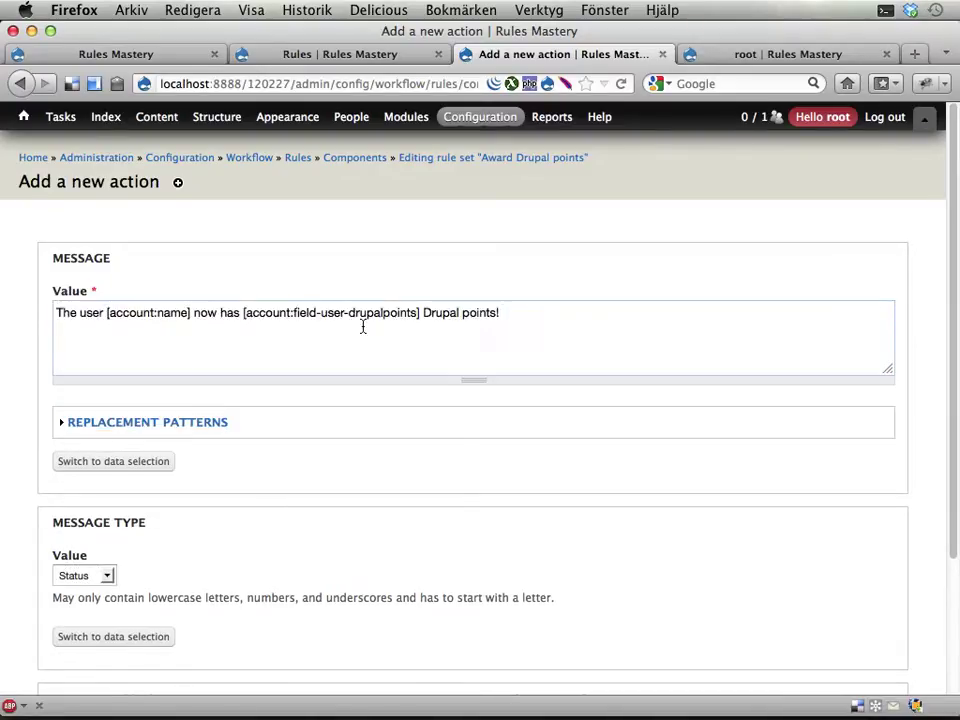
pyautogui.click(217, 314)
pyautogui.write('([points] new points')
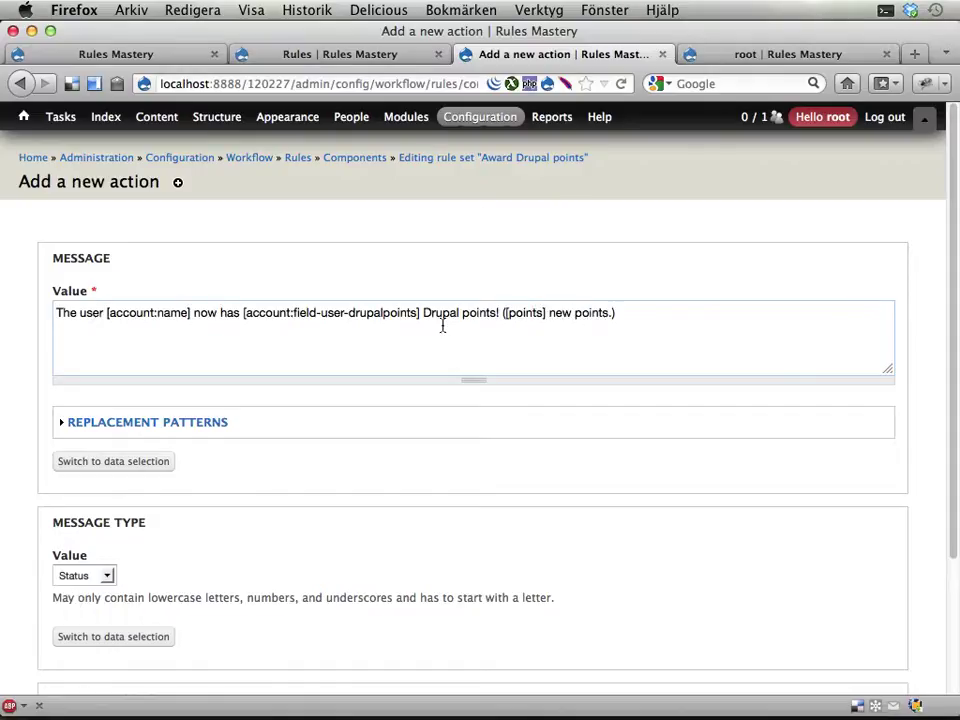
pyautogui.write('.)')
pyautogui.scroll(-3, 260, 530)
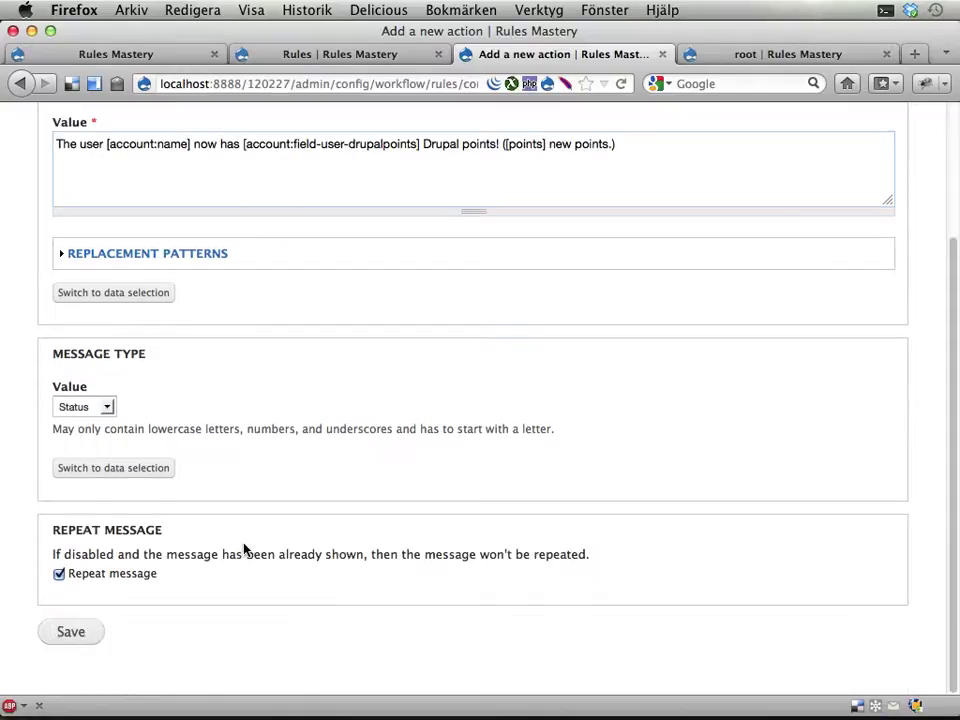
# - Save the message action and execute Award Drupal points with 3 points
pyautogui.click(64, 636)
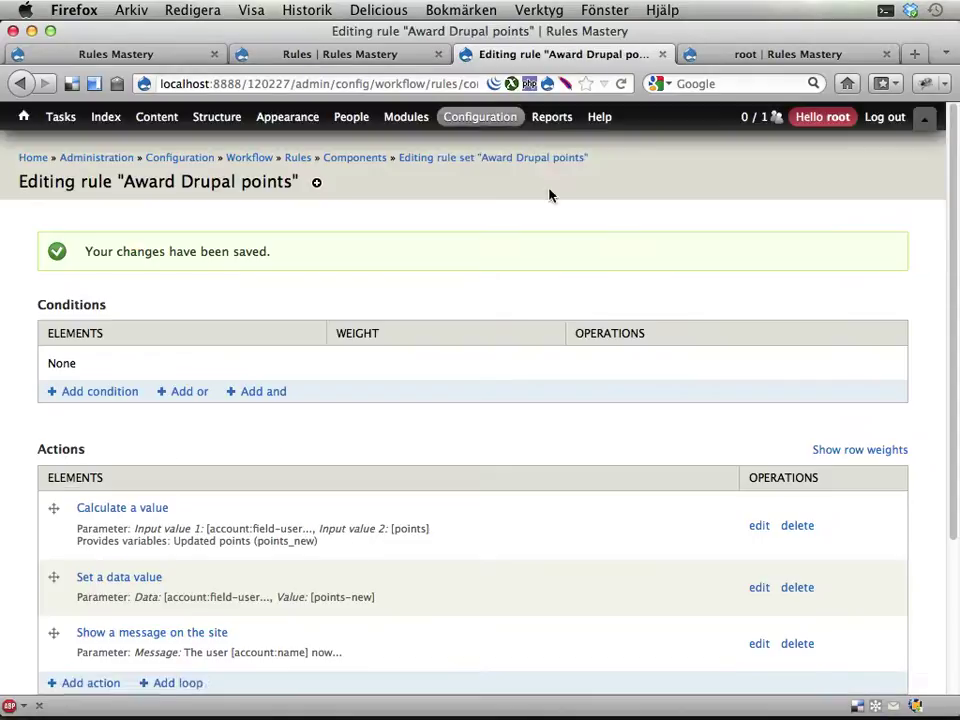
pyautogui.moveTo(496, 128)
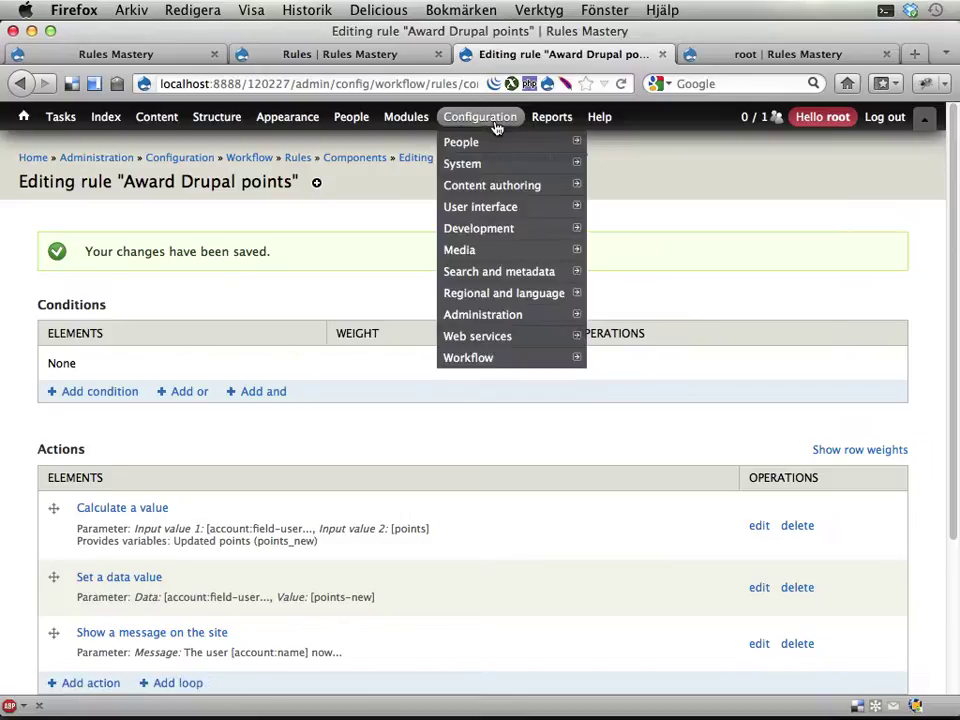
pyautogui.click(351, 166)
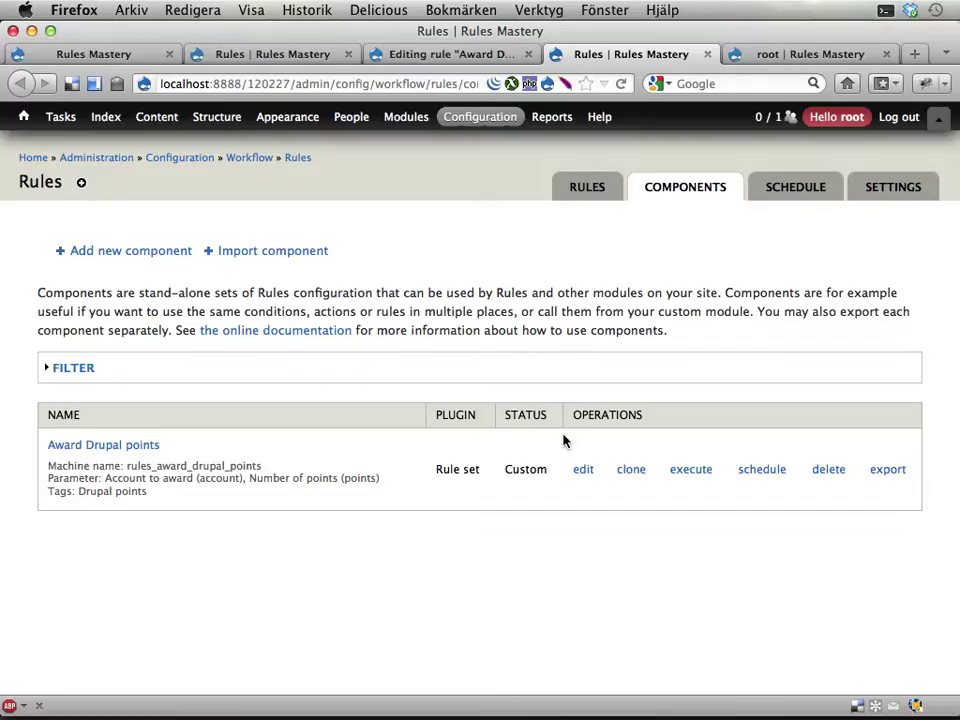
pyautogui.click(691, 469)
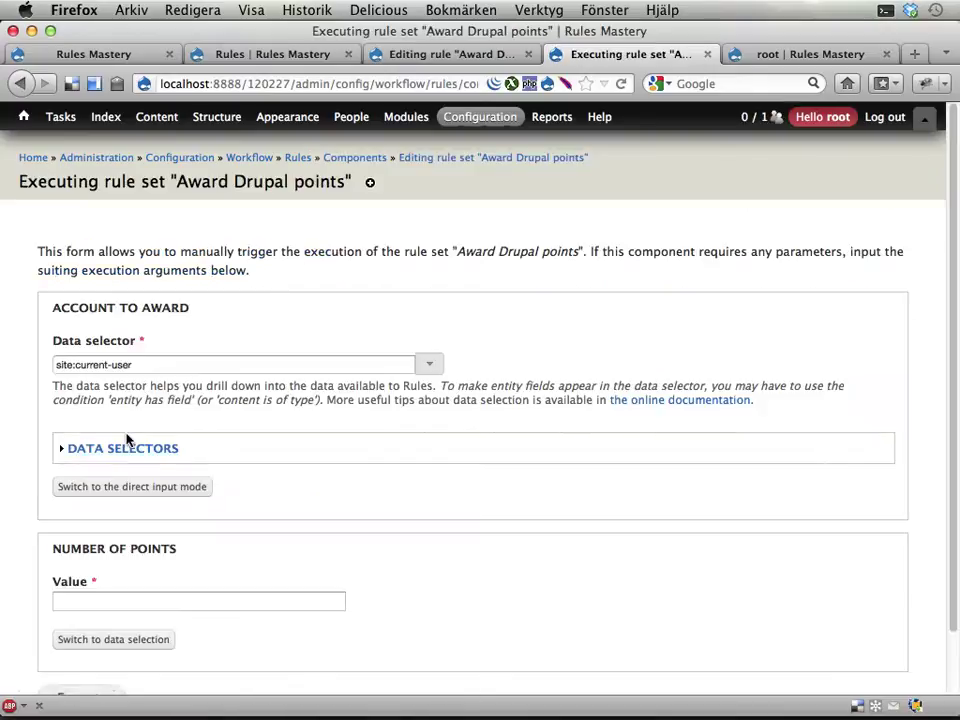
pyautogui.click(122, 597)
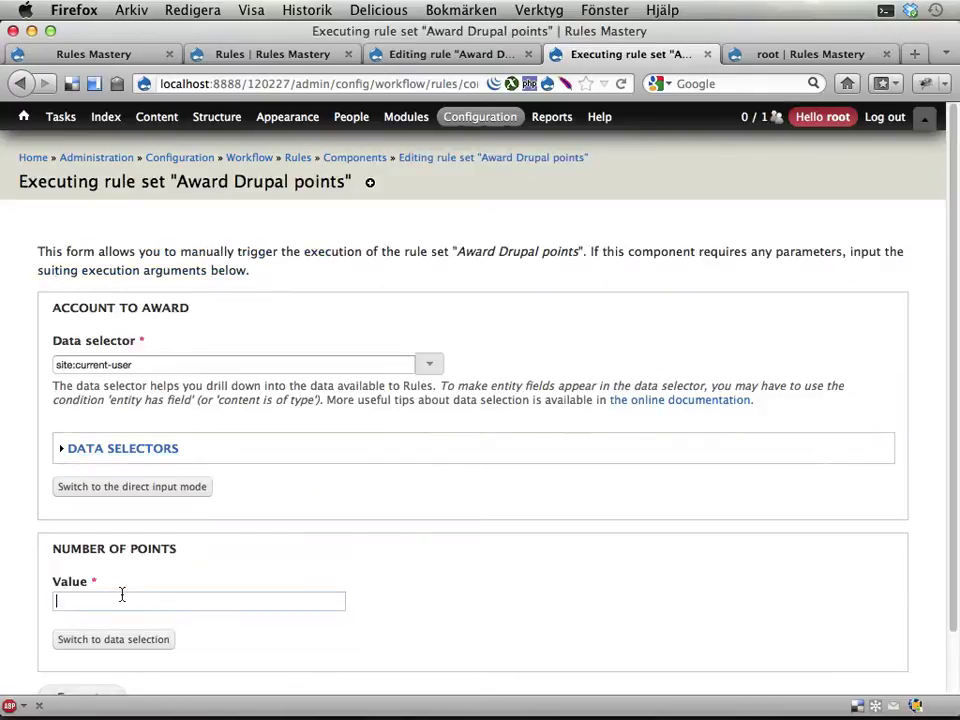
pyautogui.write('3')
pyautogui.scroll(-1, 118, 643)
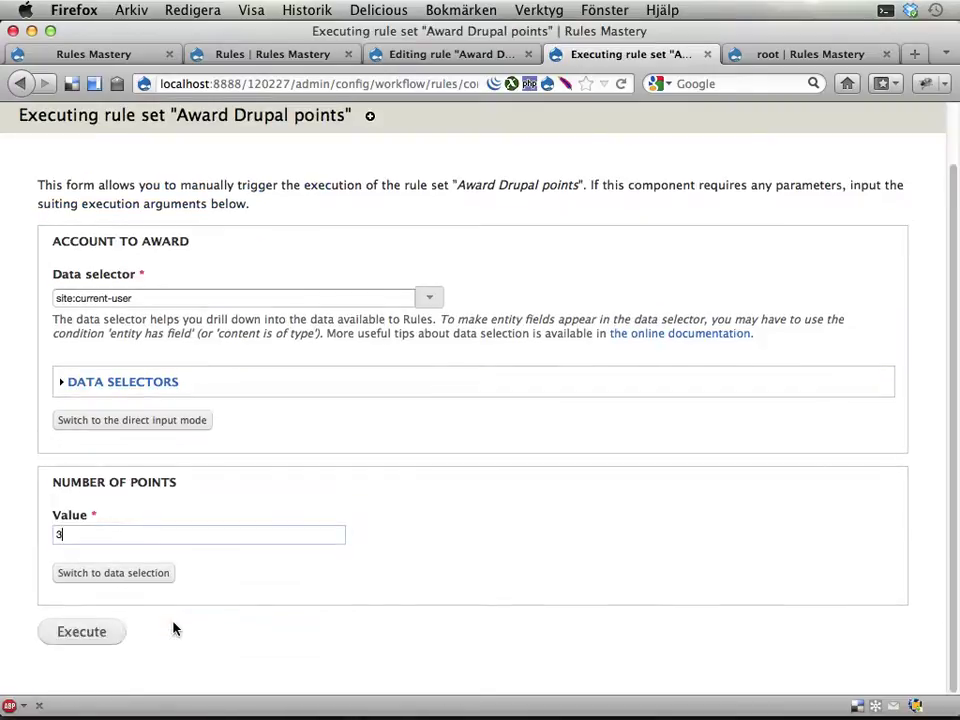
pyautogui.click(113, 631)
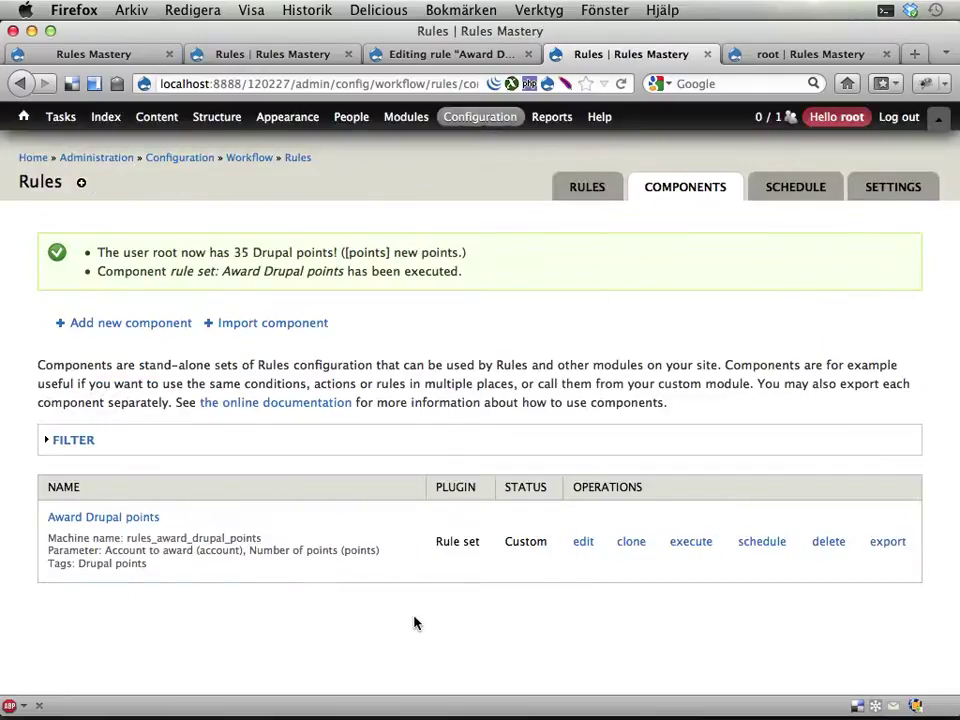
# - Highlight the unreplaced [points] text and the 35 Drupal points sentence in the result
pyautogui.moveTo(346, 252); pyautogui.dragTo(390, 253)
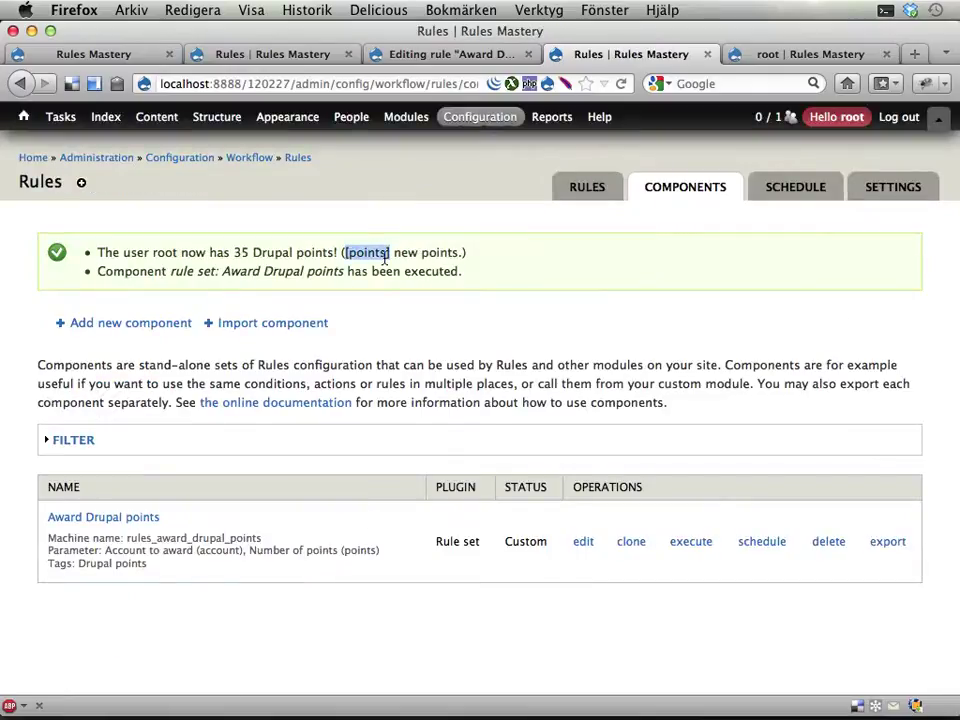
pyautogui.click(404, 248)
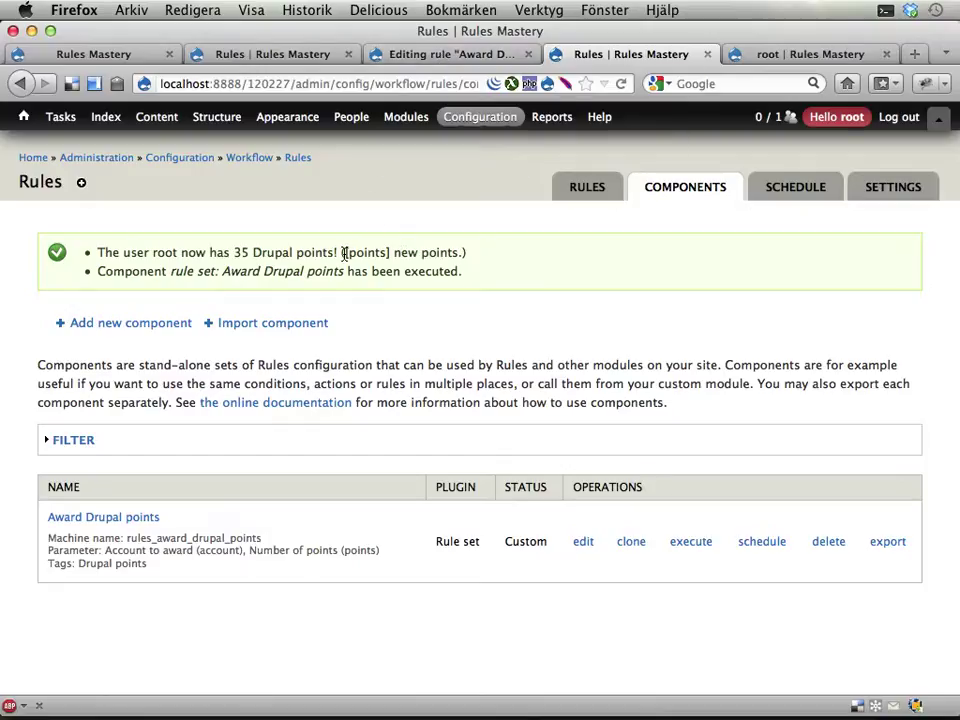
pyautogui.moveTo(345, 252); pyautogui.dragTo(392, 253)
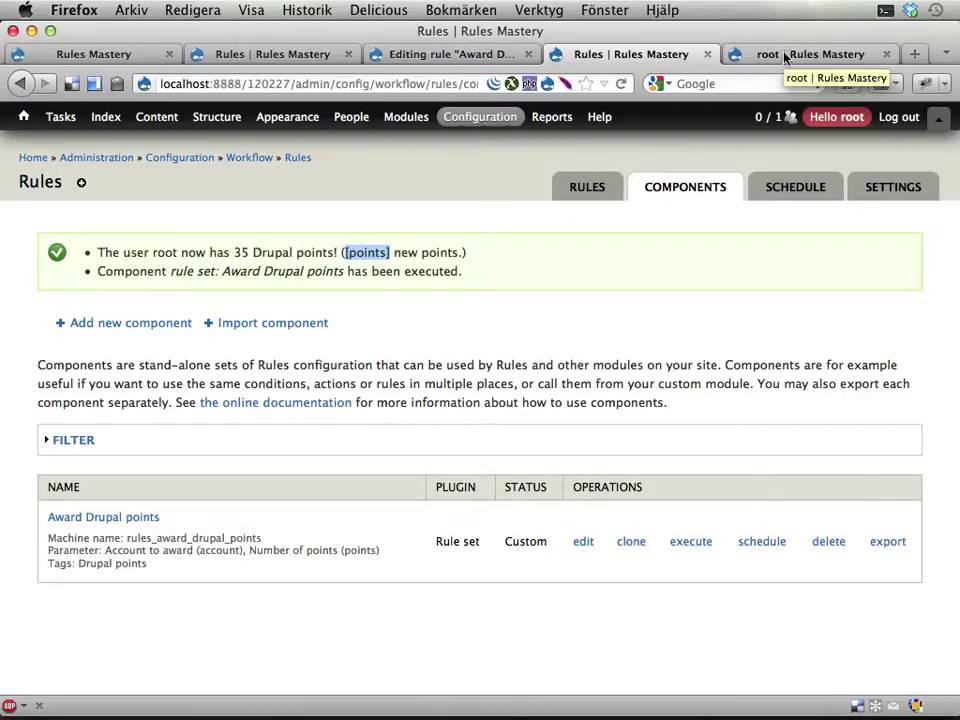
pyautogui.moveTo(100, 252); pyautogui.dragTo(338, 252)
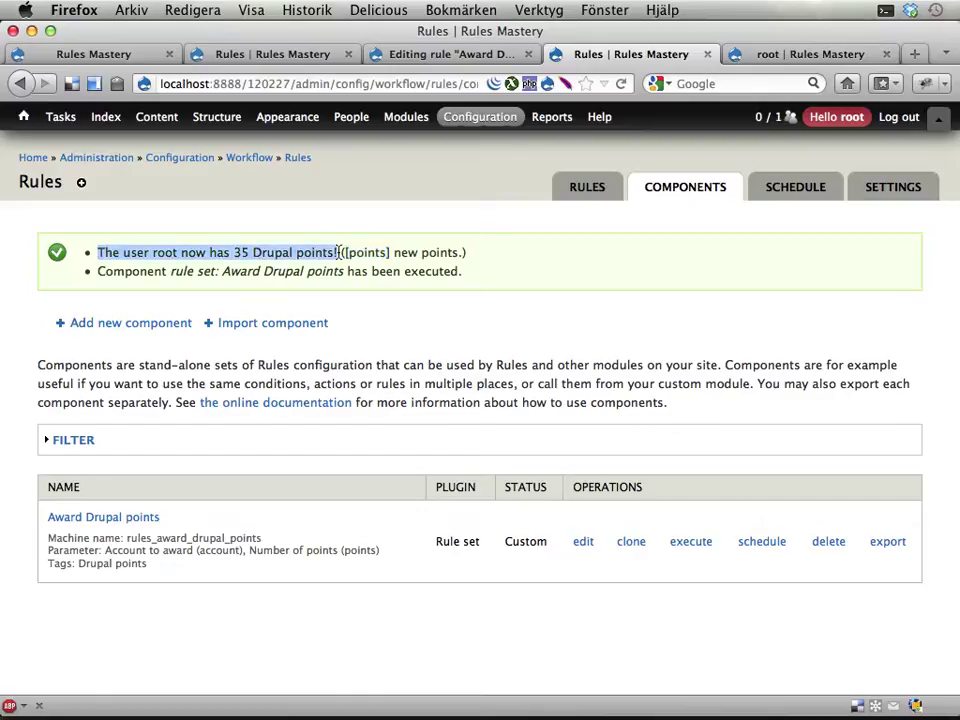
# - Delete the trailing '([points] new points.)' from the message, save, and begin another action
pyautogui.click(458, 56)
pyautogui.scroll(-2, 190, 525)
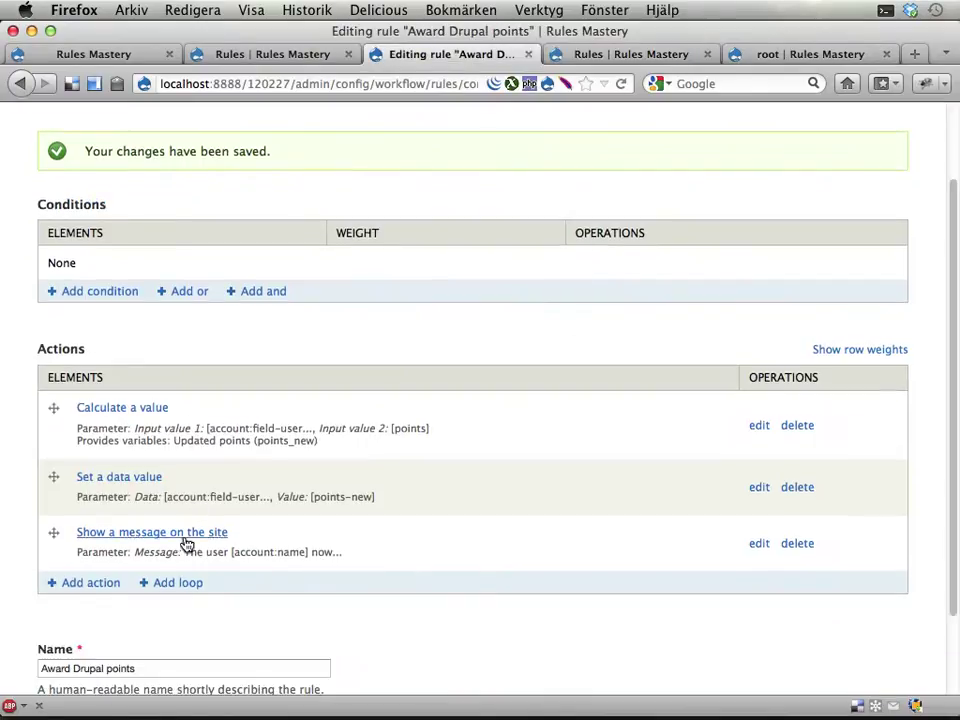
pyautogui.click(184, 536)
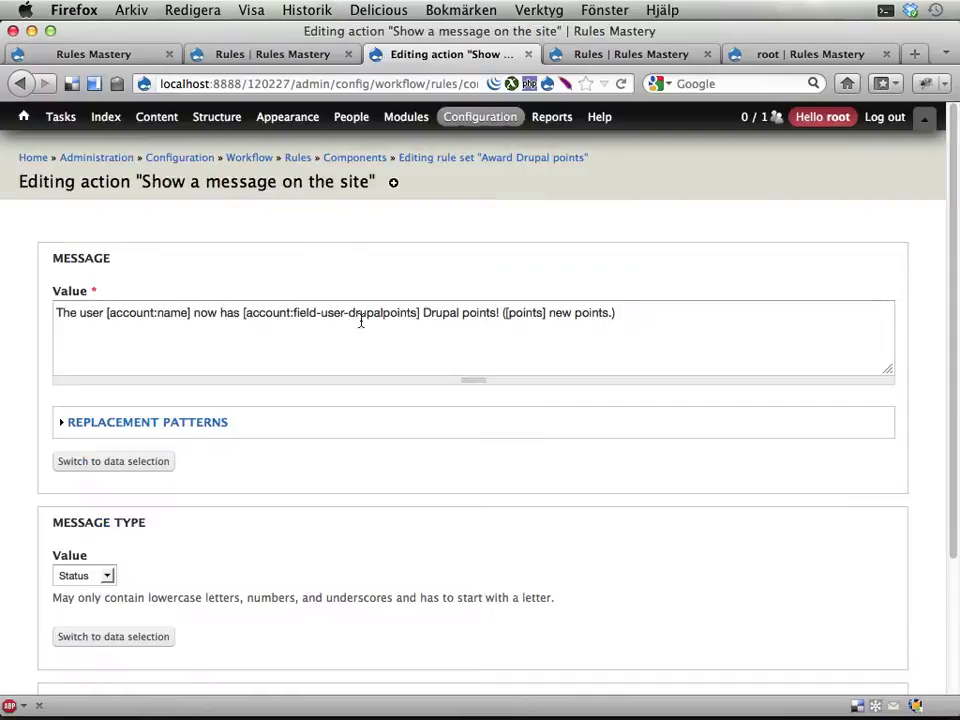
pyautogui.moveTo(503, 313); pyautogui.dragTo(666, 324)
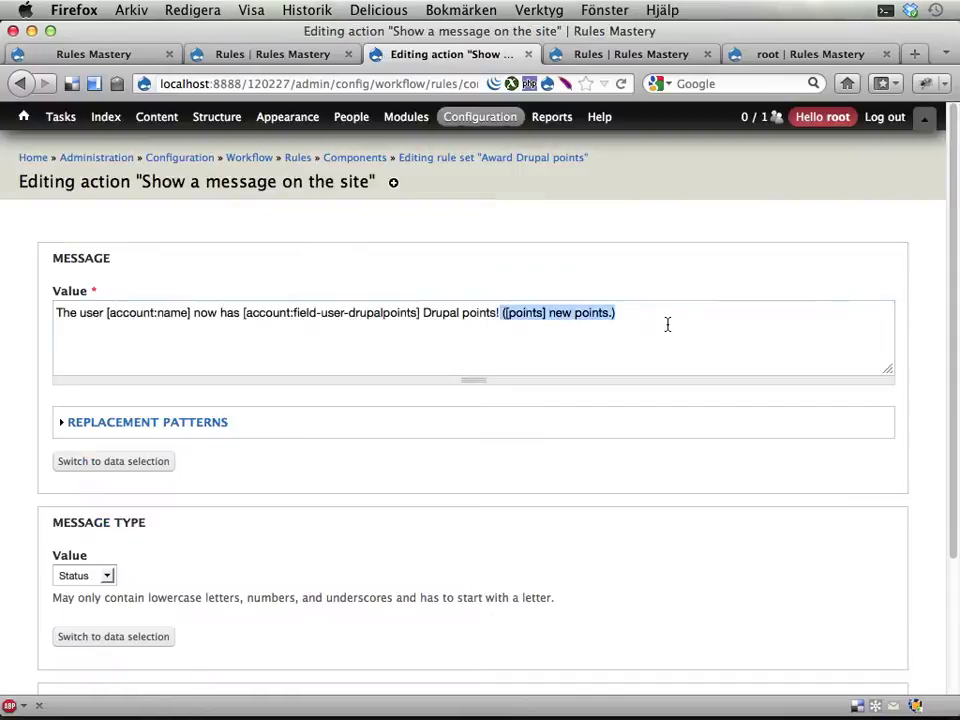
pyautogui.press('BackSpace')
pyautogui.scroll(-3, 506, 467)
pyautogui.click(71, 631)
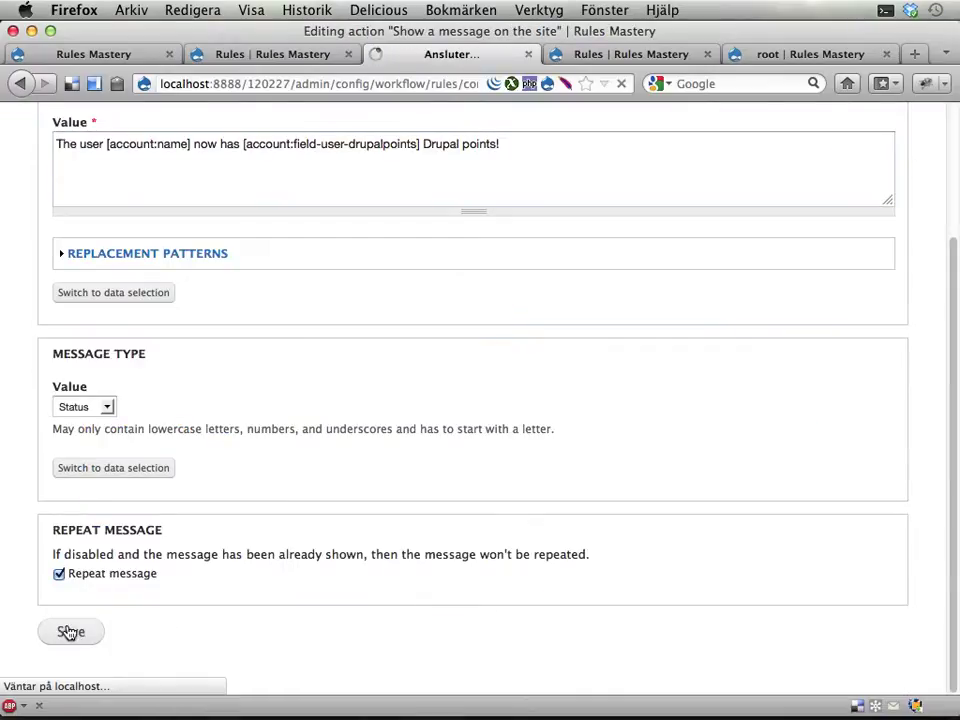
pyautogui.scroll(-4, 360, 491)
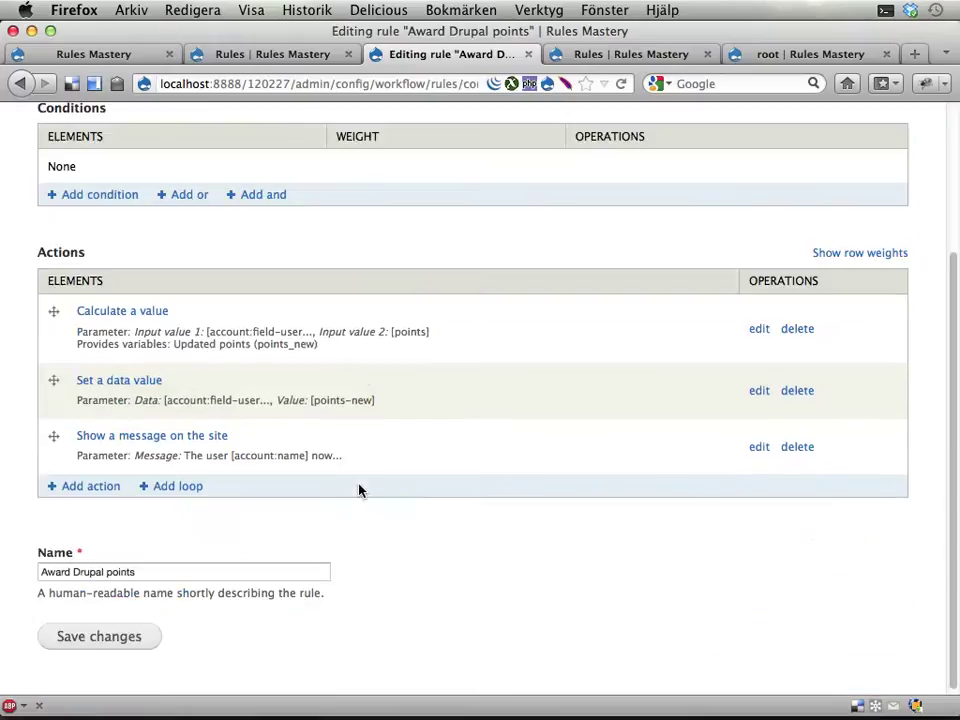
pyautogui.click(72, 487)
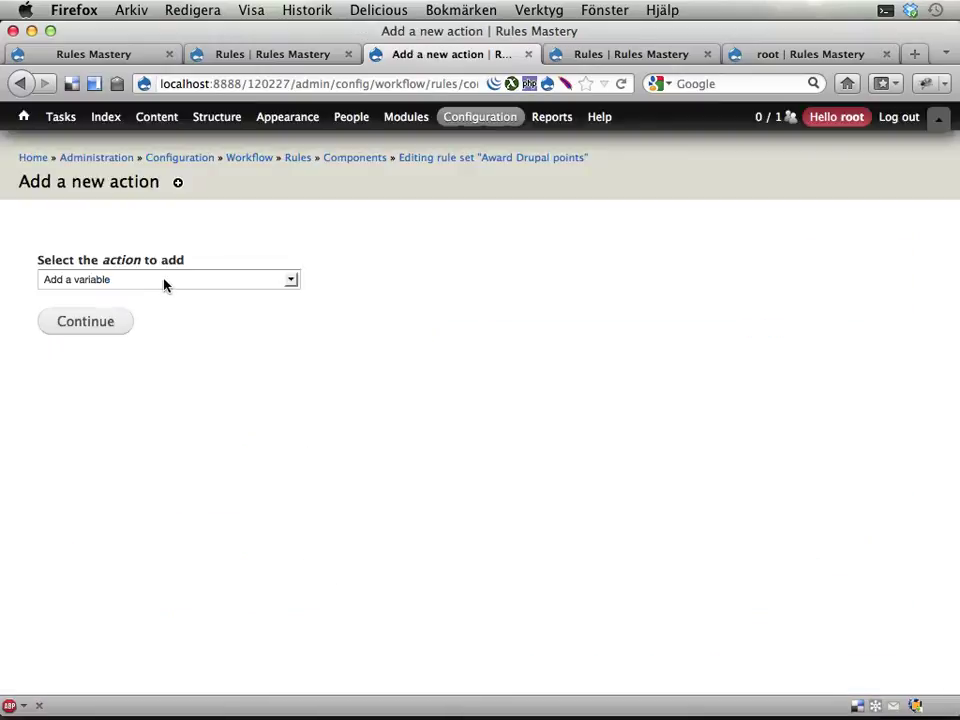
pyautogui.click(166, 279)
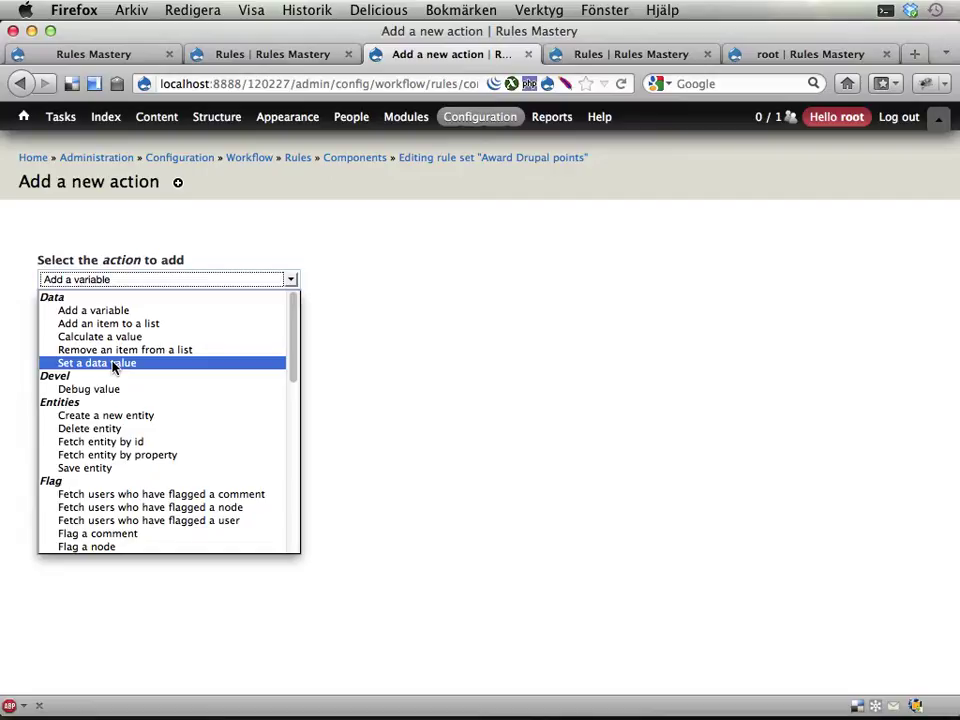
pyautogui.click(400, 336)
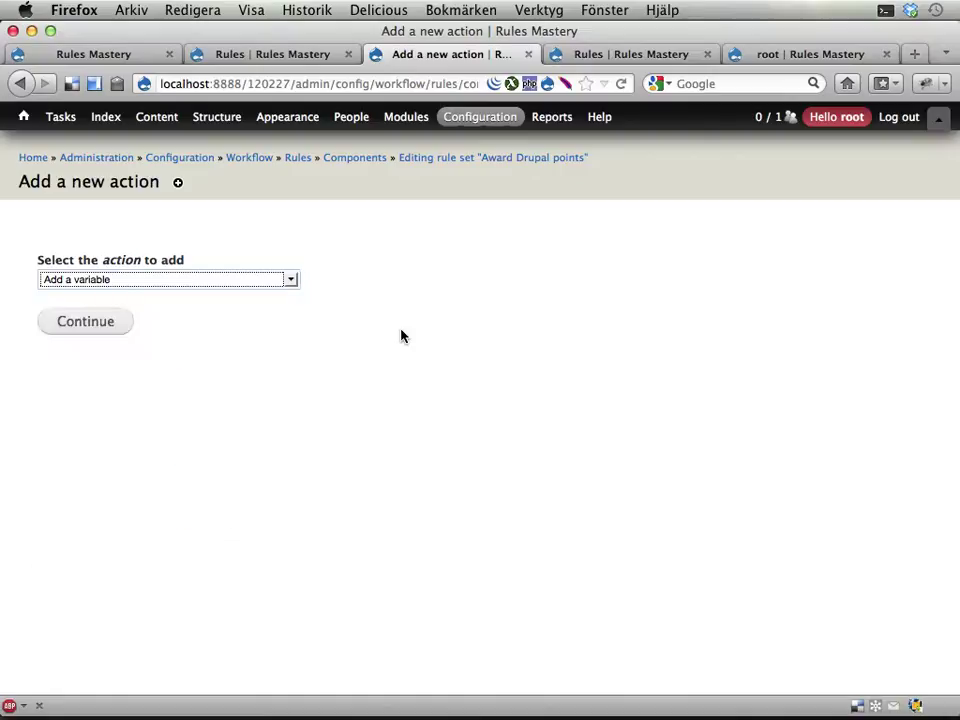
# - Go from Components to the reaction rules list and edit 'Drupal points for new accounts'
pyautogui.click(360, 163)
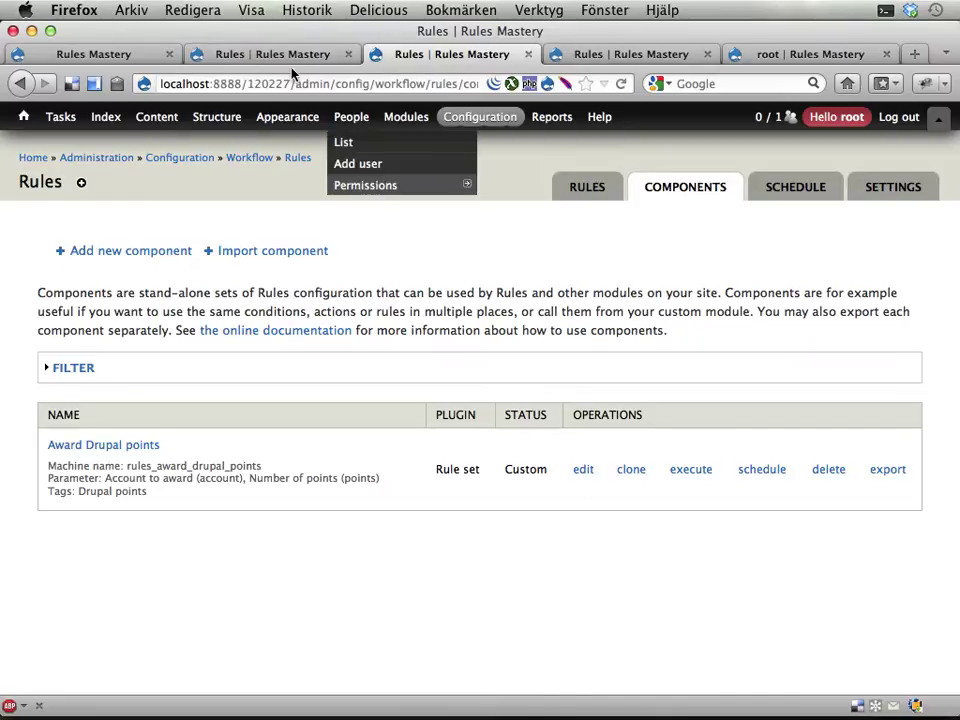
pyautogui.click(212, 46)
pyautogui.scroll(-2, 60, 510)
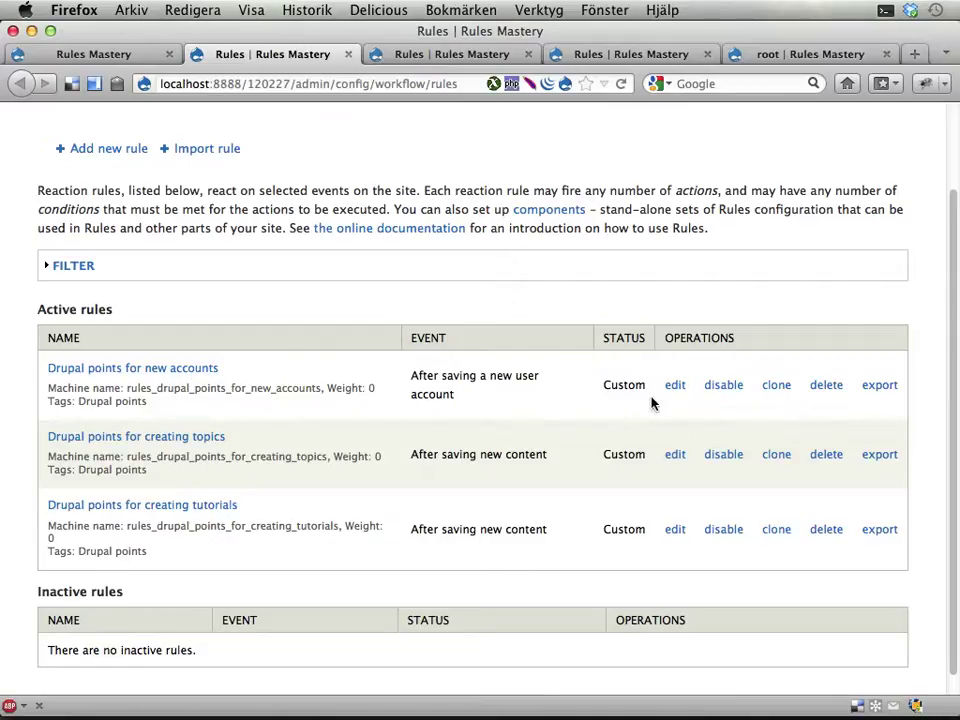
pyautogui.click(676, 386)
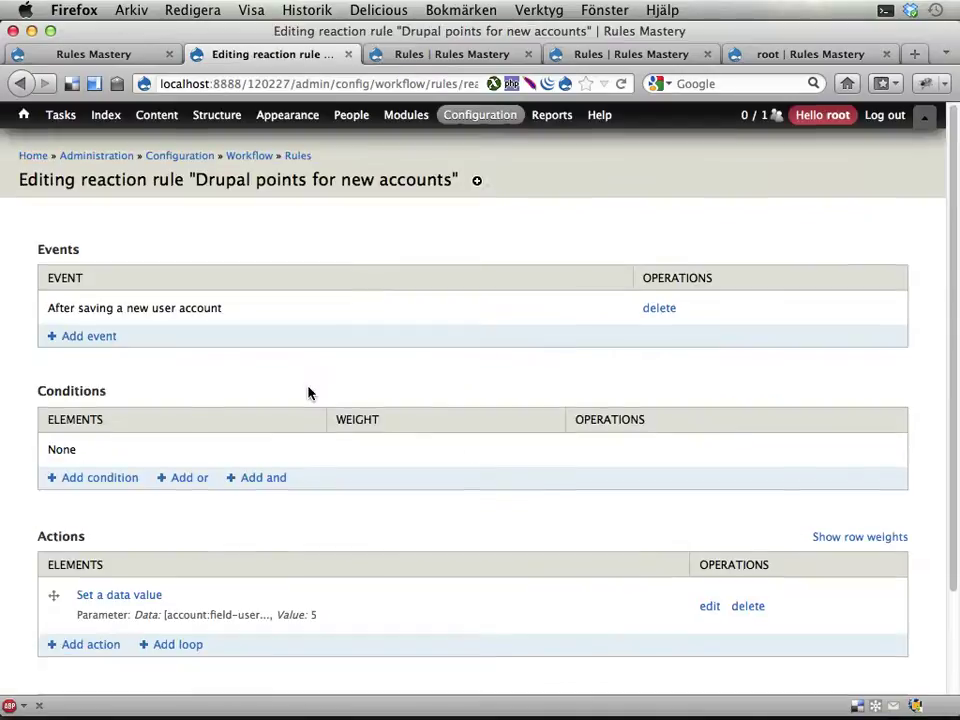
# - Delete the new-accounts rule's 'Set a data value' action
pyautogui.scroll(-3, 309, 392)
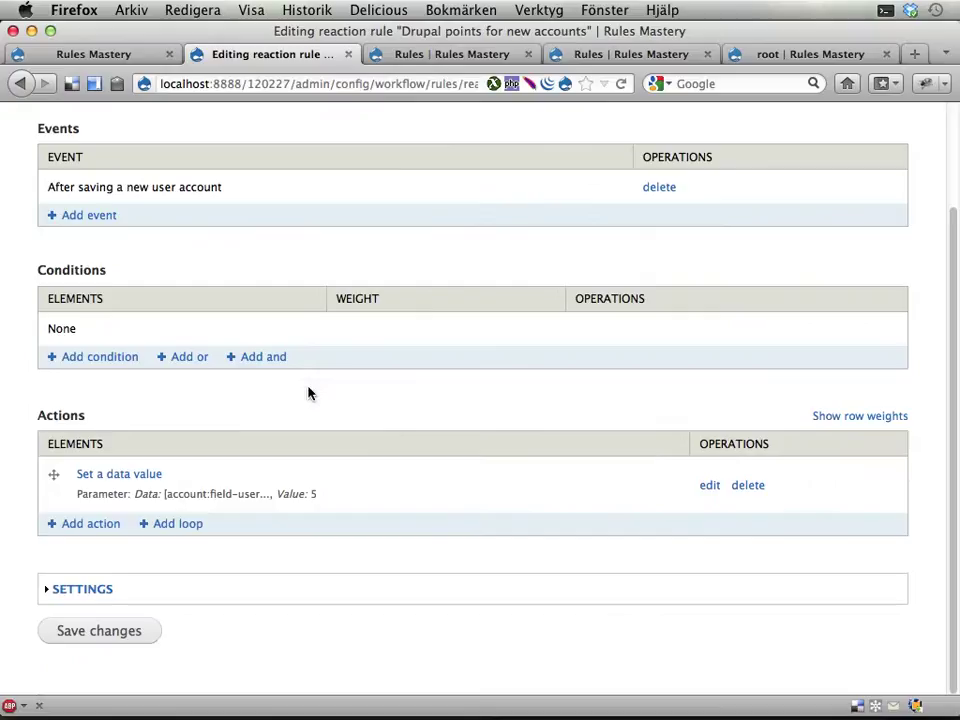
pyautogui.click(748, 486)
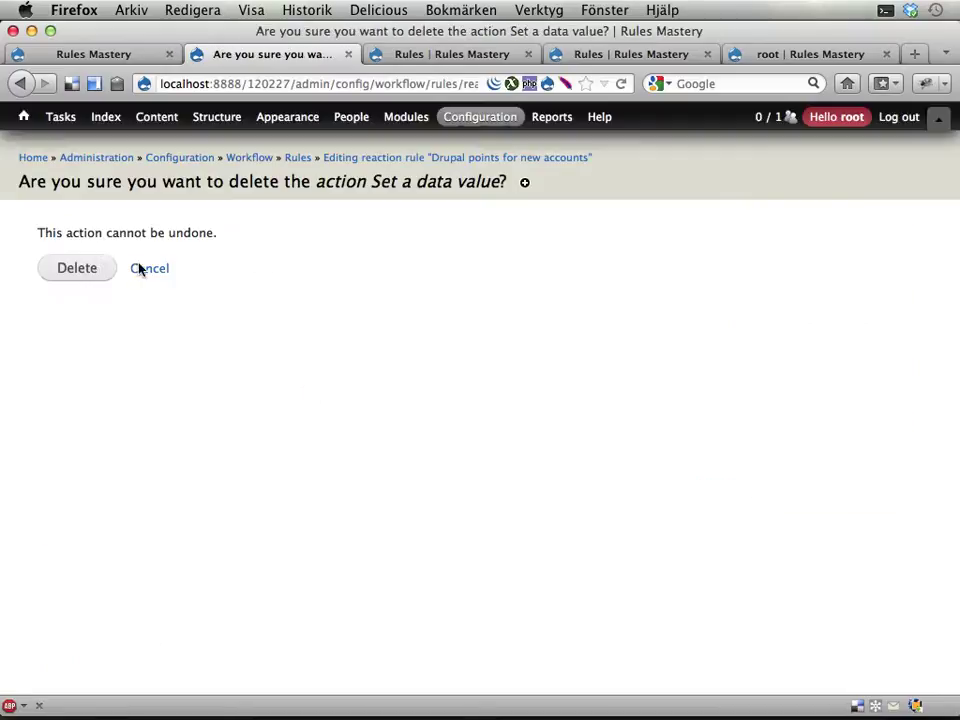
pyautogui.click(96, 272)
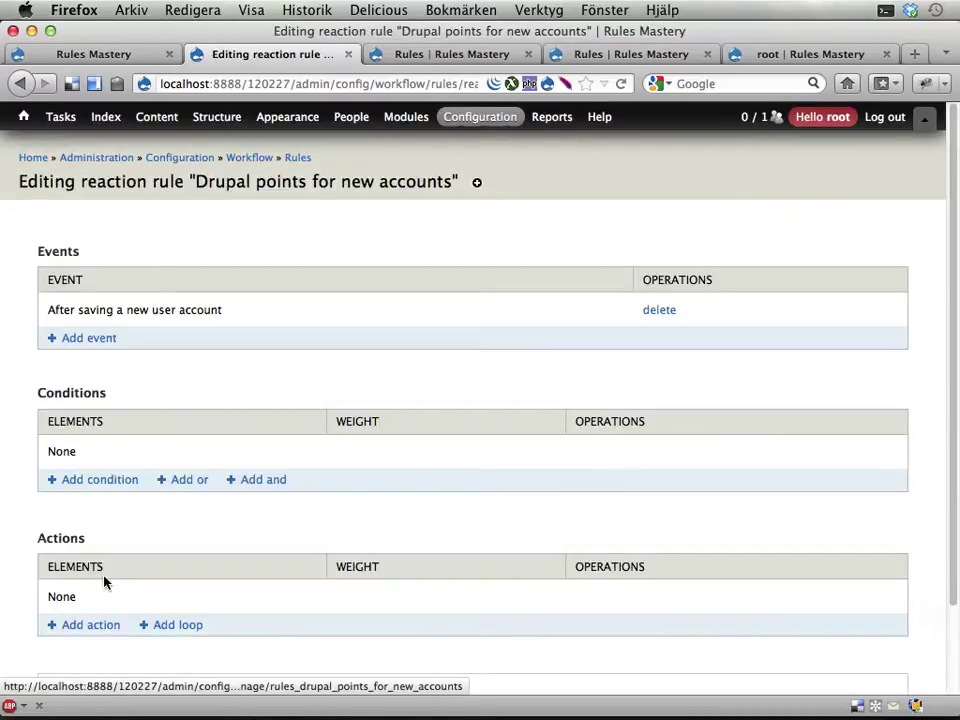
# - Add a 'Rule set: Award Drupal points' action for account with 10 points and save the rule
pyautogui.click(74, 634)
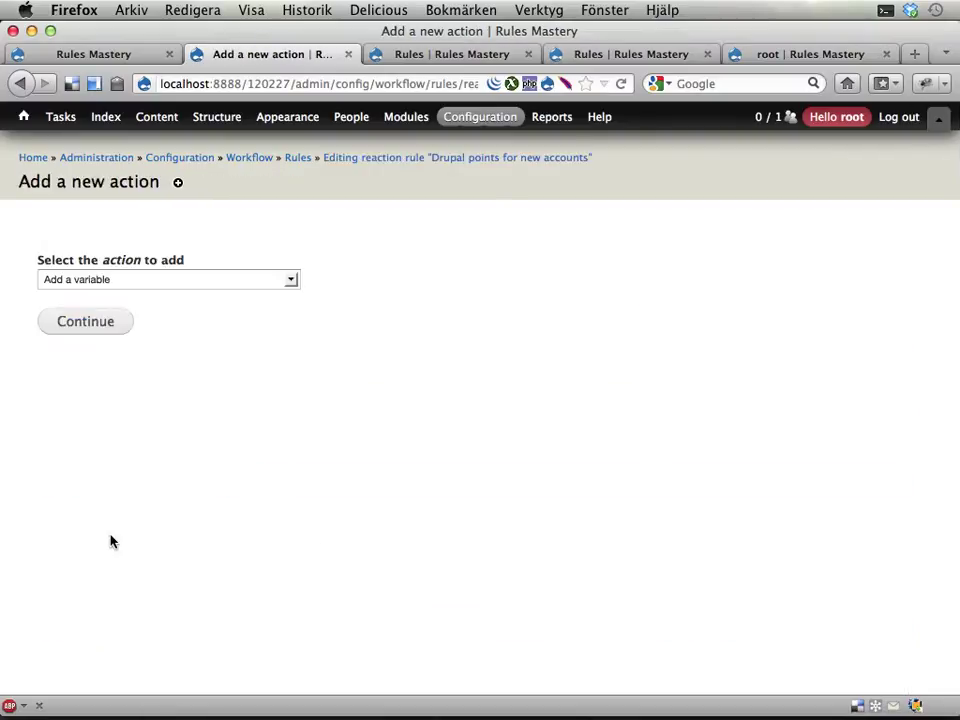
pyautogui.click(249, 285)
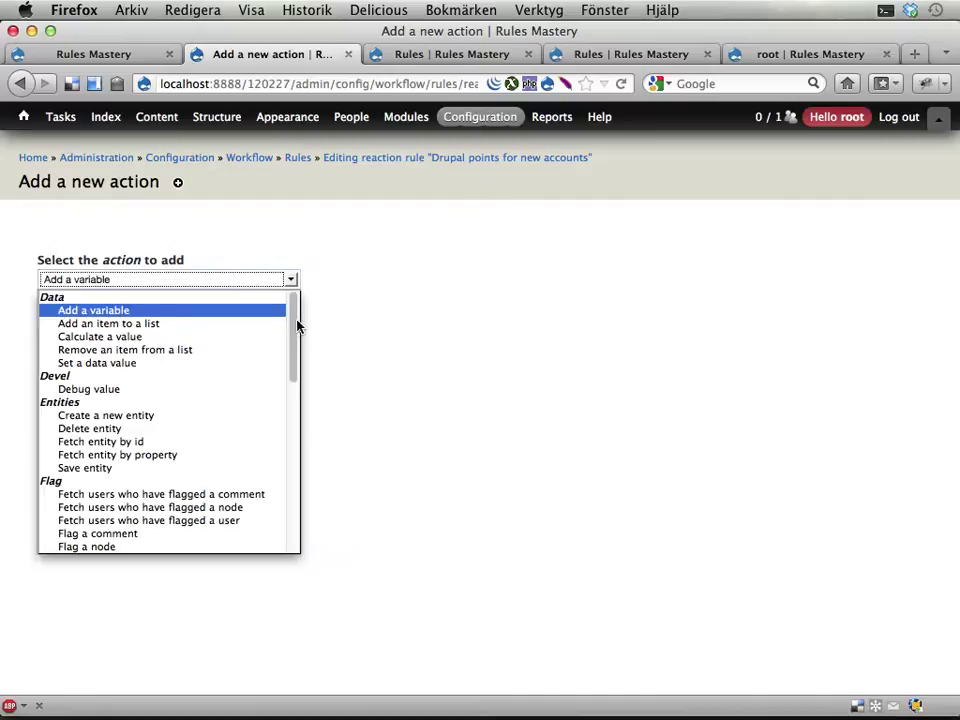
pyautogui.moveTo(295, 326); pyautogui.dragTo(288, 502)
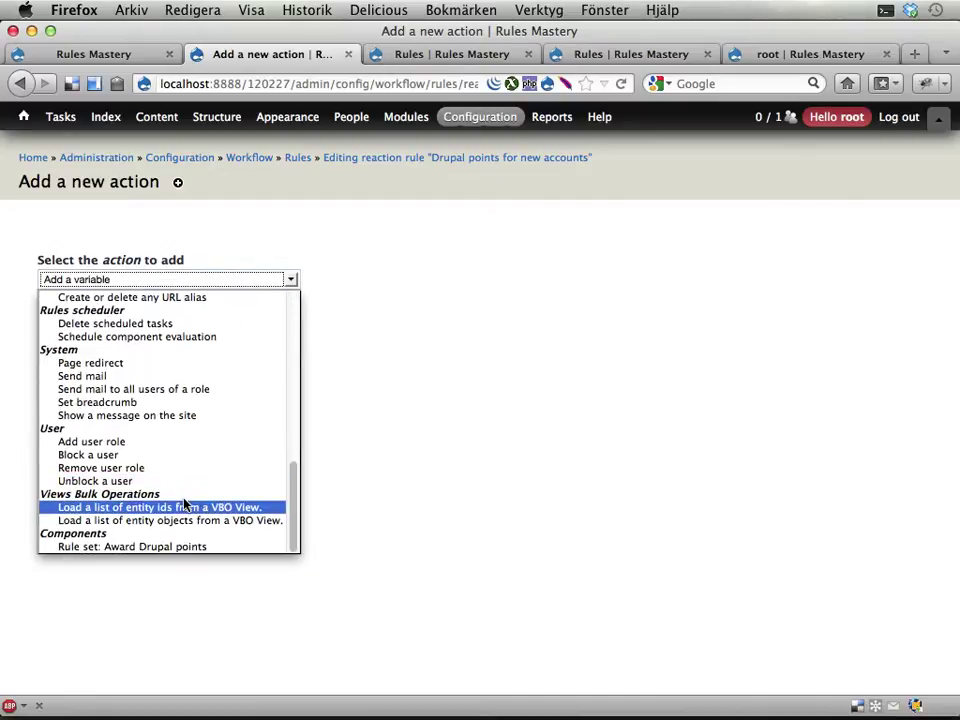
pyautogui.click(98, 547)
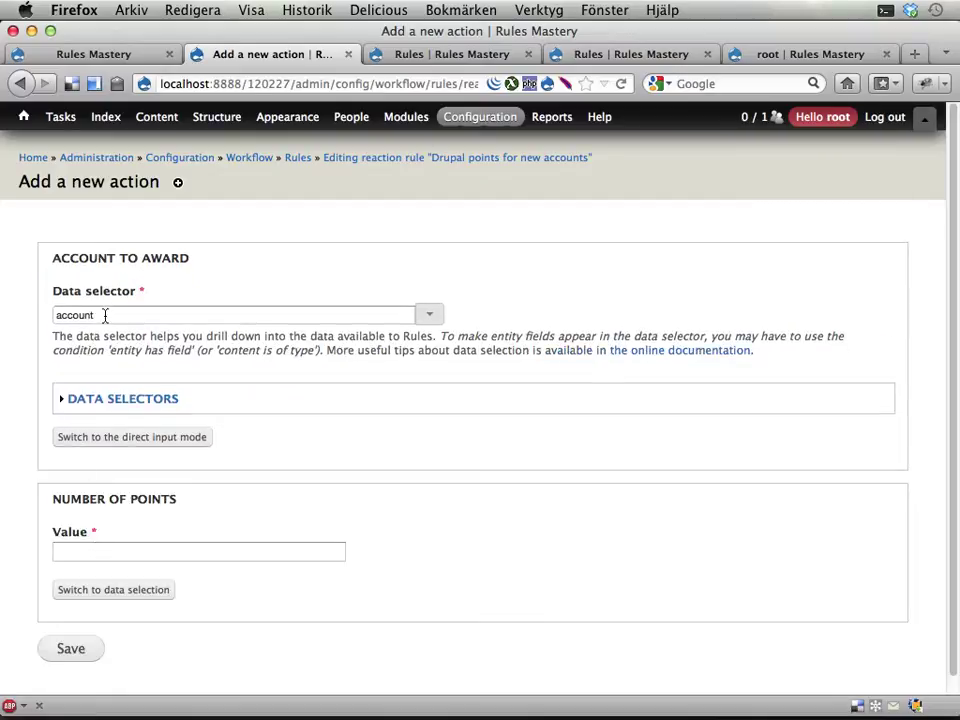
pyautogui.click(90, 552)
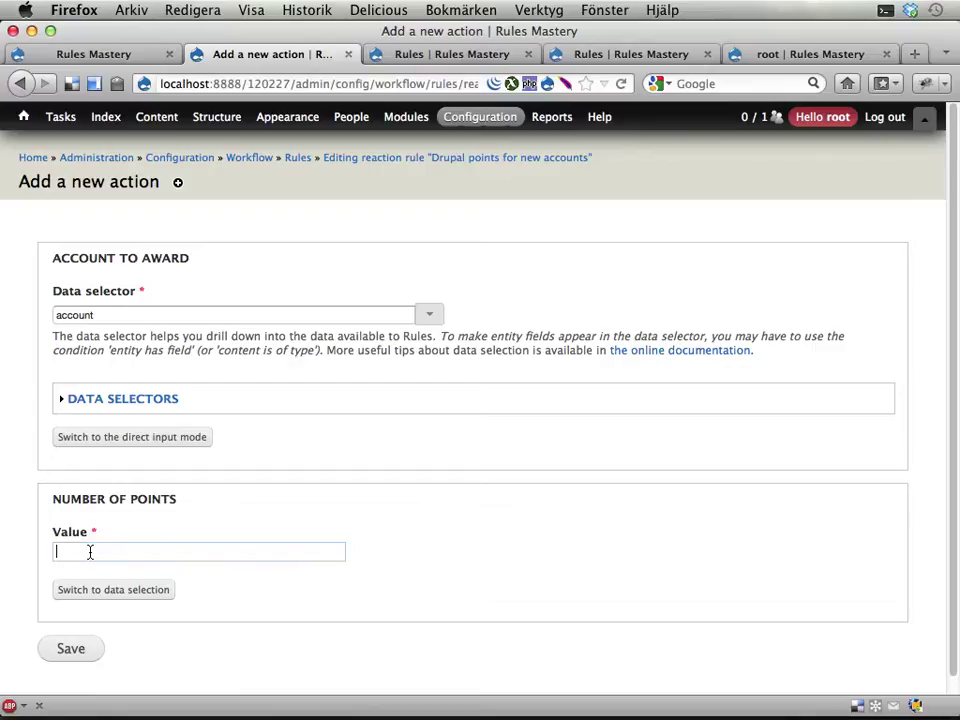
pyautogui.write('10')
pyautogui.click(80, 650)
pyautogui.scroll(-4, 300, 540)
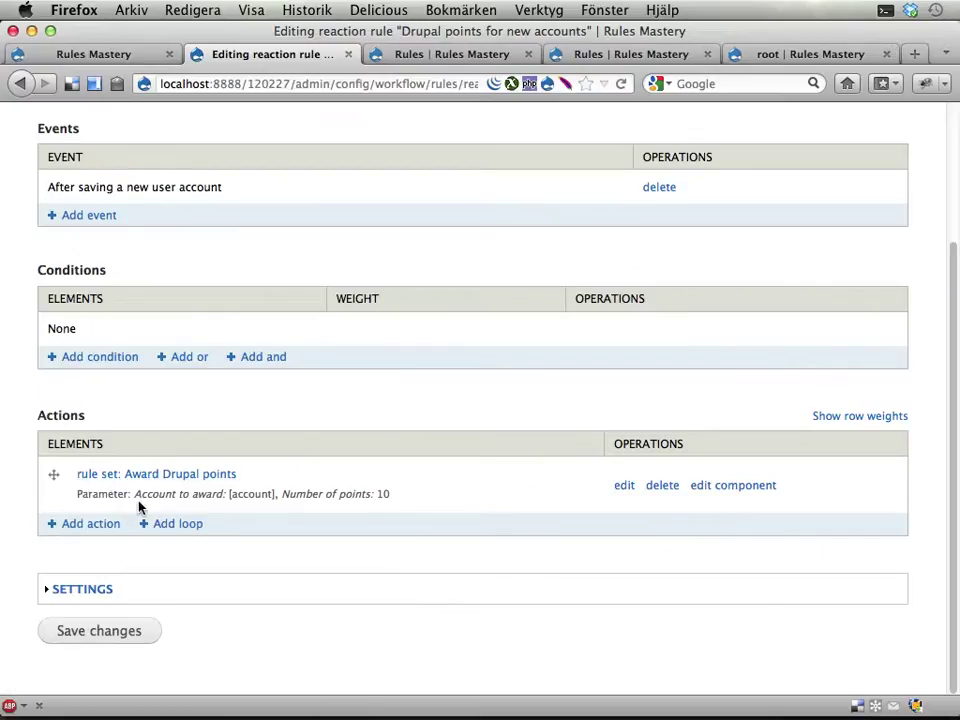
pyautogui.moveTo(135, 494); pyautogui.dragTo(398, 503)
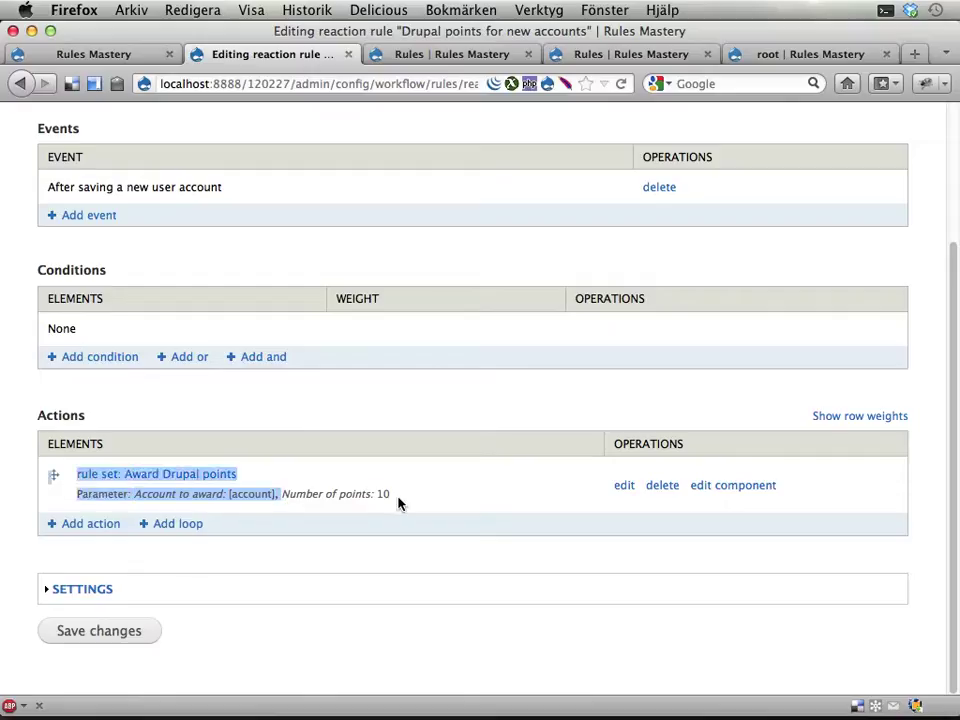
pyautogui.click(398, 503)
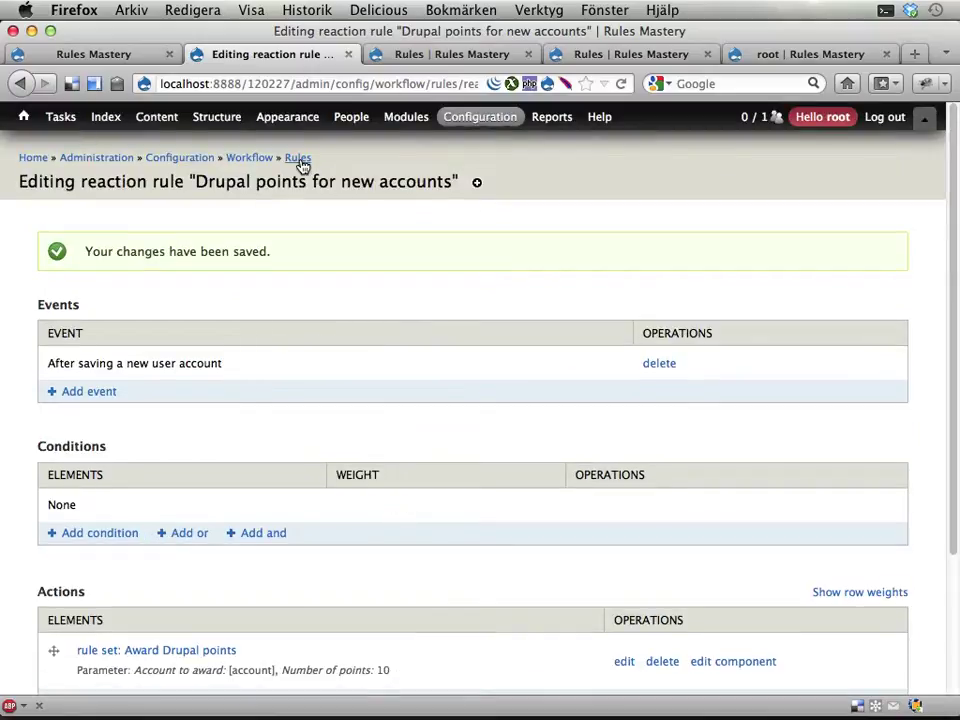
# - Open the 'Drupal points for creating topics' reaction rule for editing
pyautogui.click(300, 165)
pyautogui.scroll(-3, 345, 501)
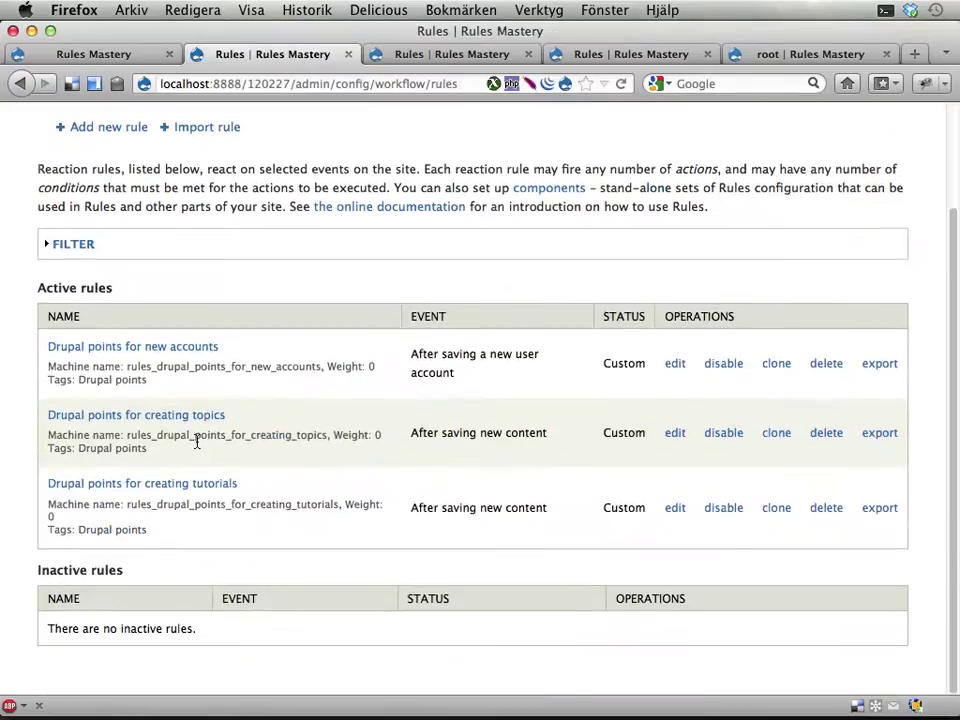
pyautogui.click(675, 434)
# - Check the 'Set a data value' action's settings, then delete that action
pyautogui.scroll(-3, 352, 444)
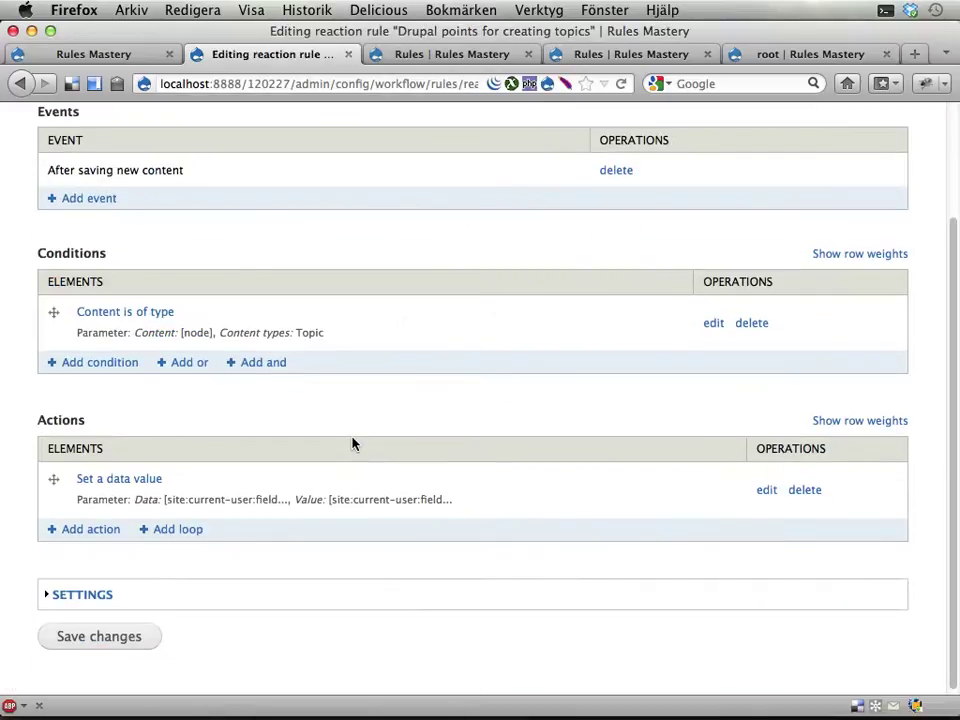
pyautogui.click(805, 490)
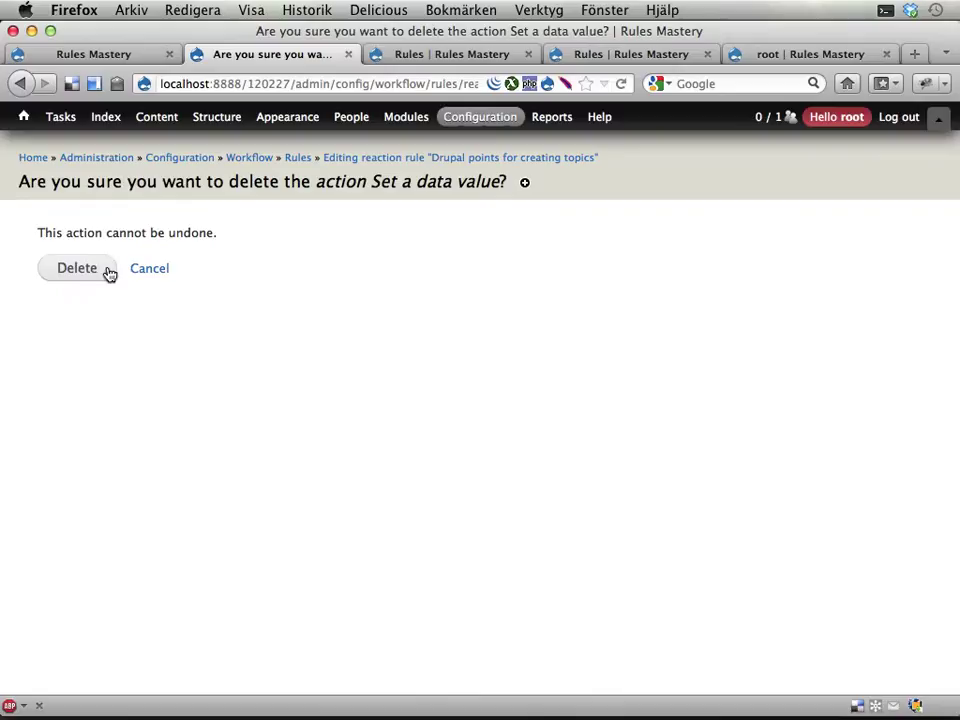
pyautogui.click(153, 269)
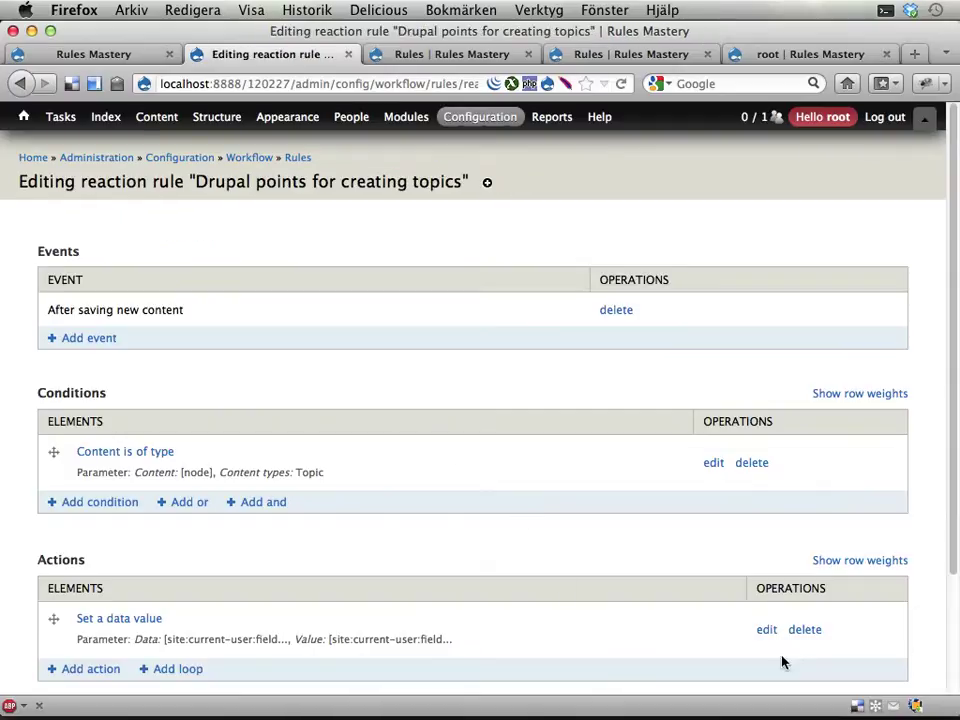
pyautogui.click(766, 630)
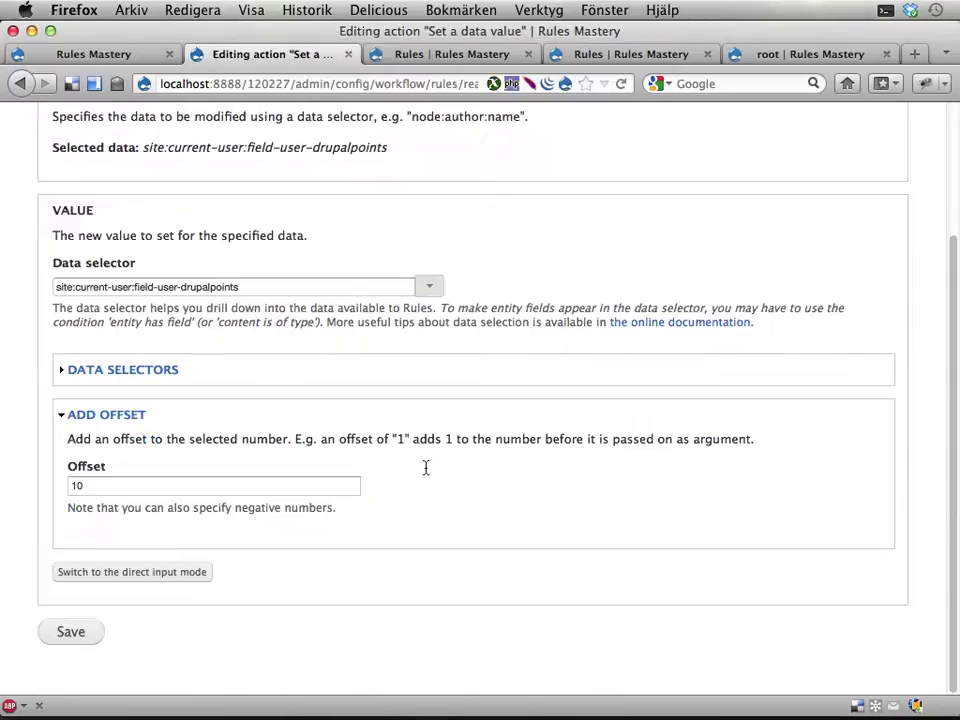
pyautogui.scroll(3, 425, 473)
pyautogui.press('super+Left')
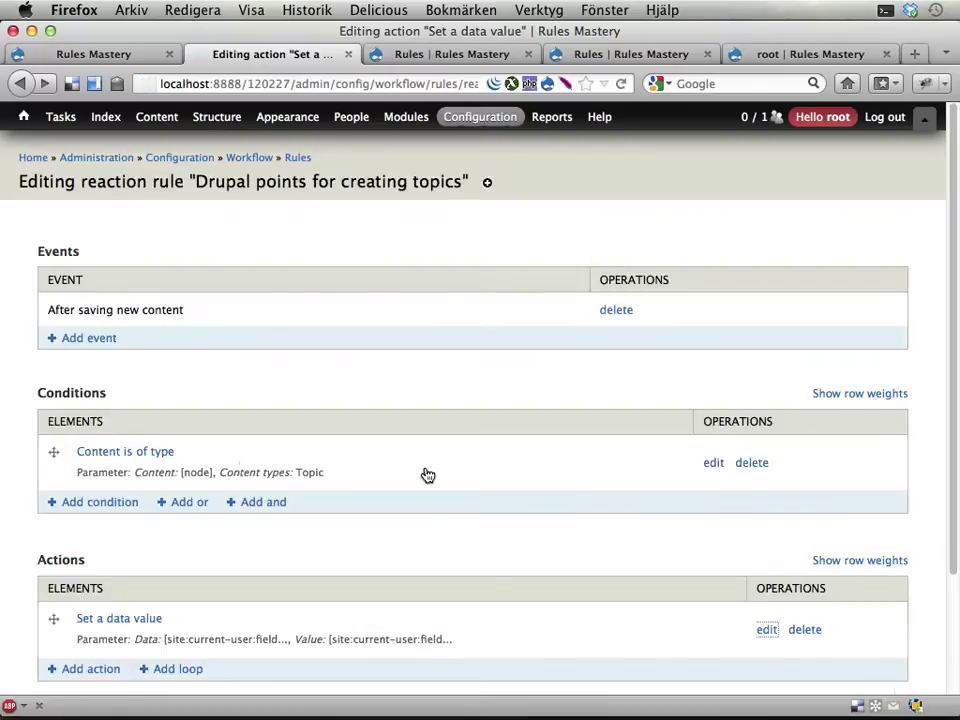
pyautogui.scroll(-3, 425, 473)
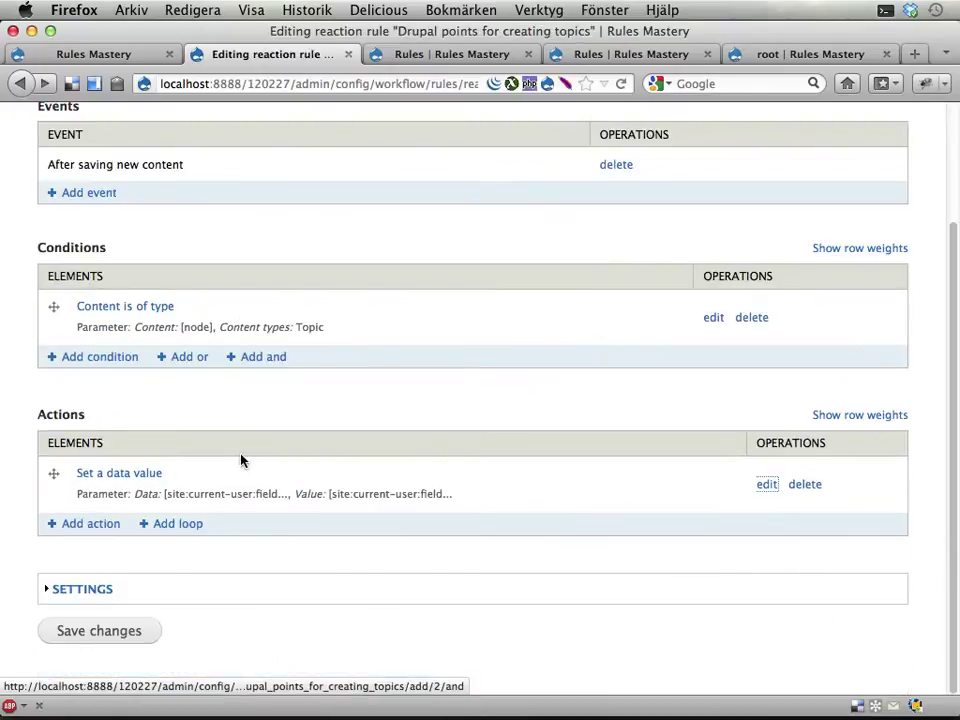
pyautogui.click(804, 485)
pyautogui.click(73, 273)
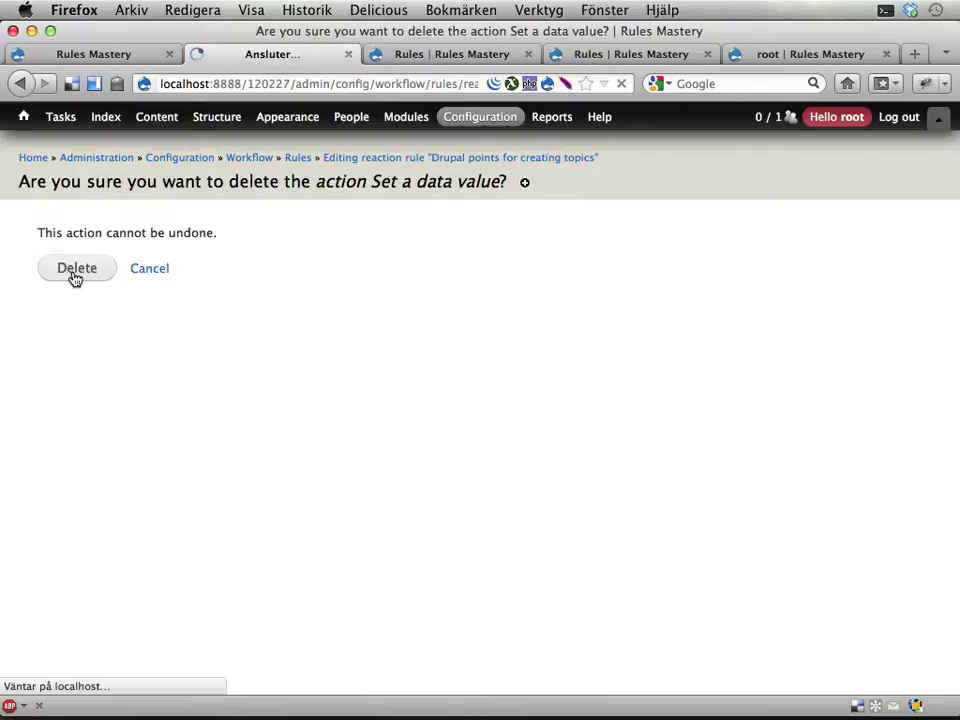
# - Add a 'Rule set: Award Drupal points' action for site:current-user with 10 points
pyautogui.click(91, 647)
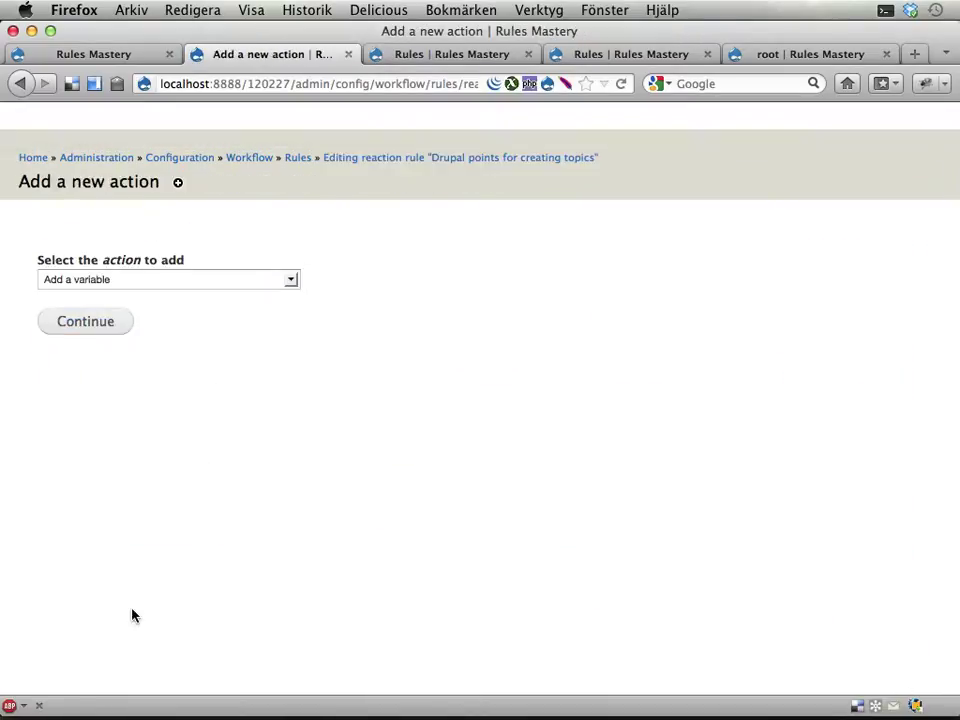
pyautogui.click(262, 285)
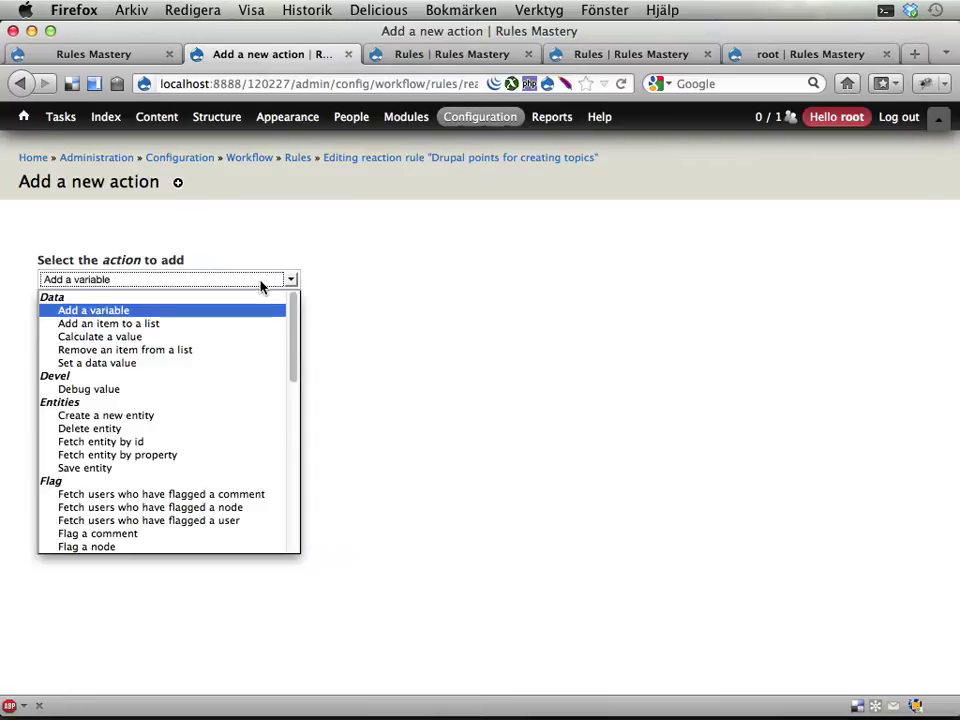
pyautogui.scroll(-10, 170, 500)
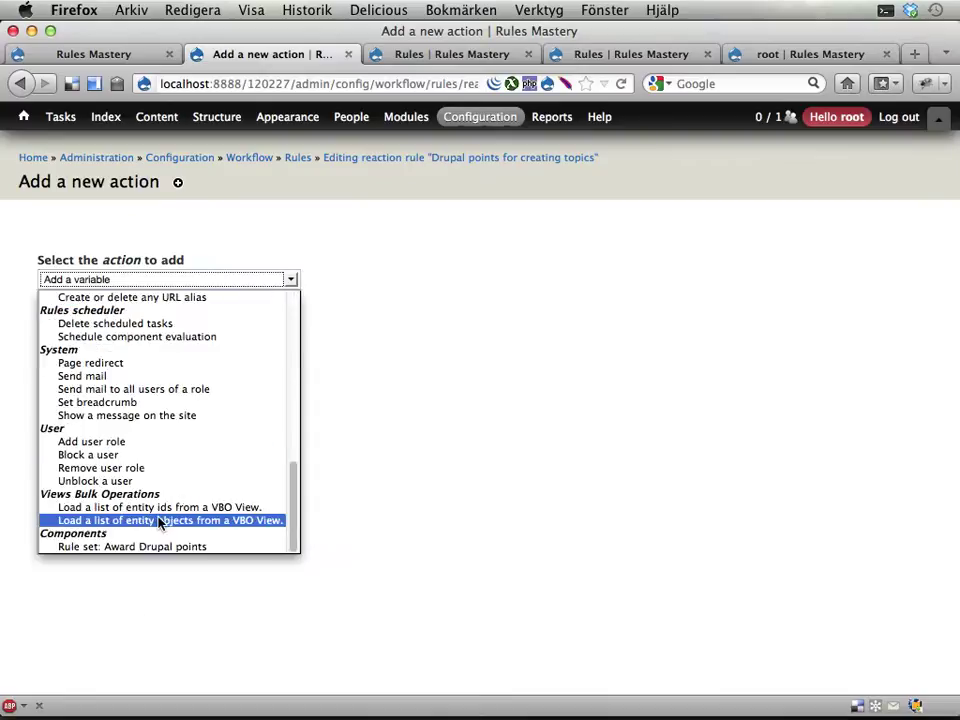
pyautogui.click(142, 553)
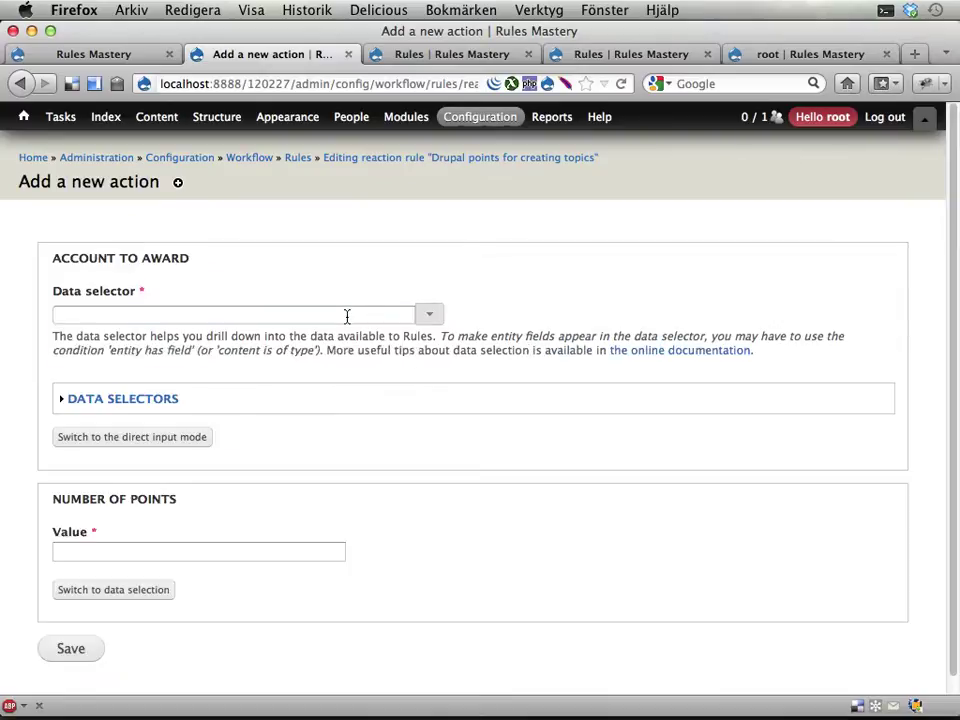
pyautogui.click(347, 316)
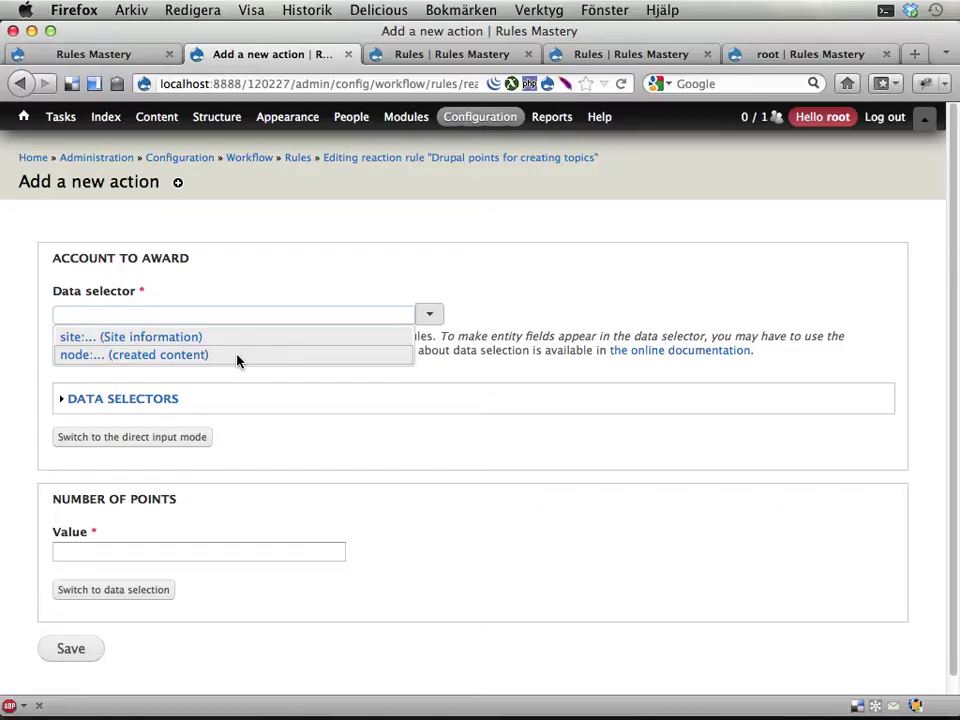
pyautogui.click(214, 341)
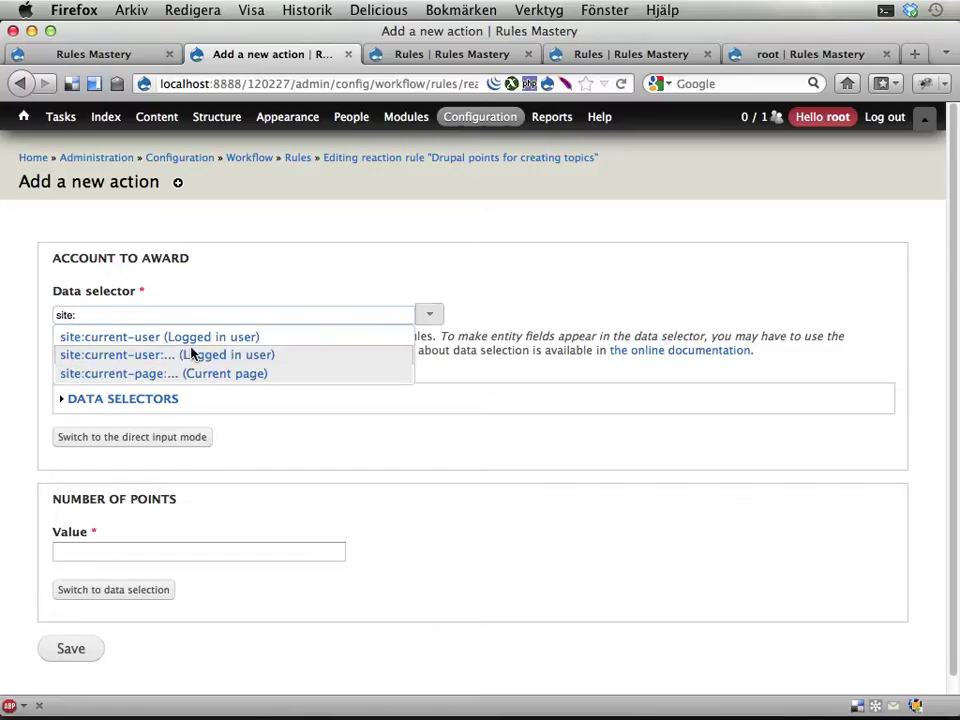
pyautogui.click(188, 337)
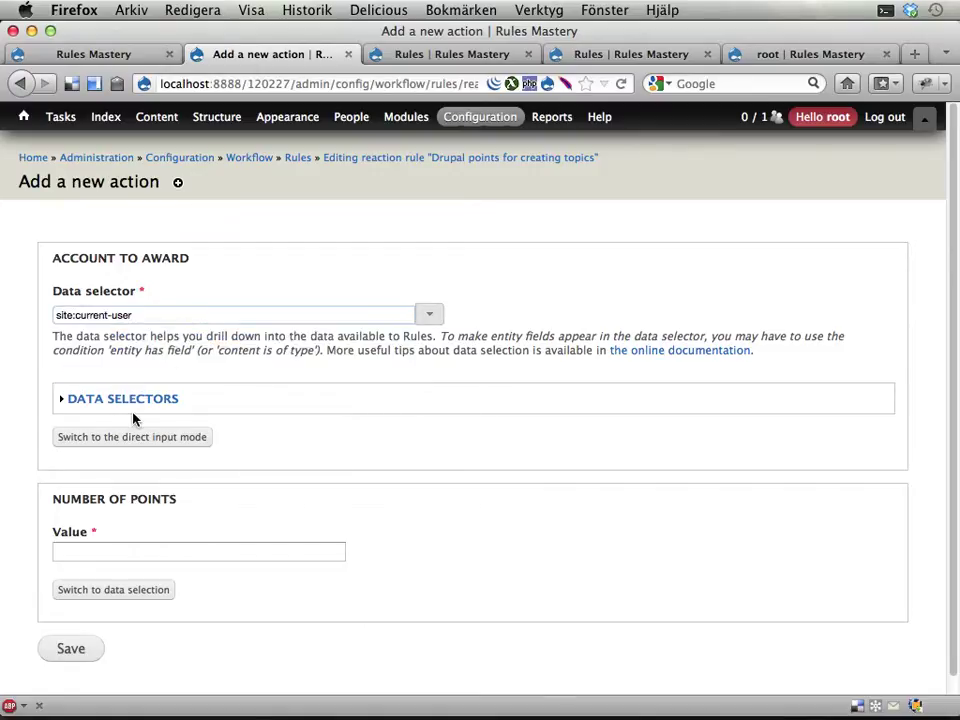
pyautogui.click(96, 551)
pyautogui.write('10')
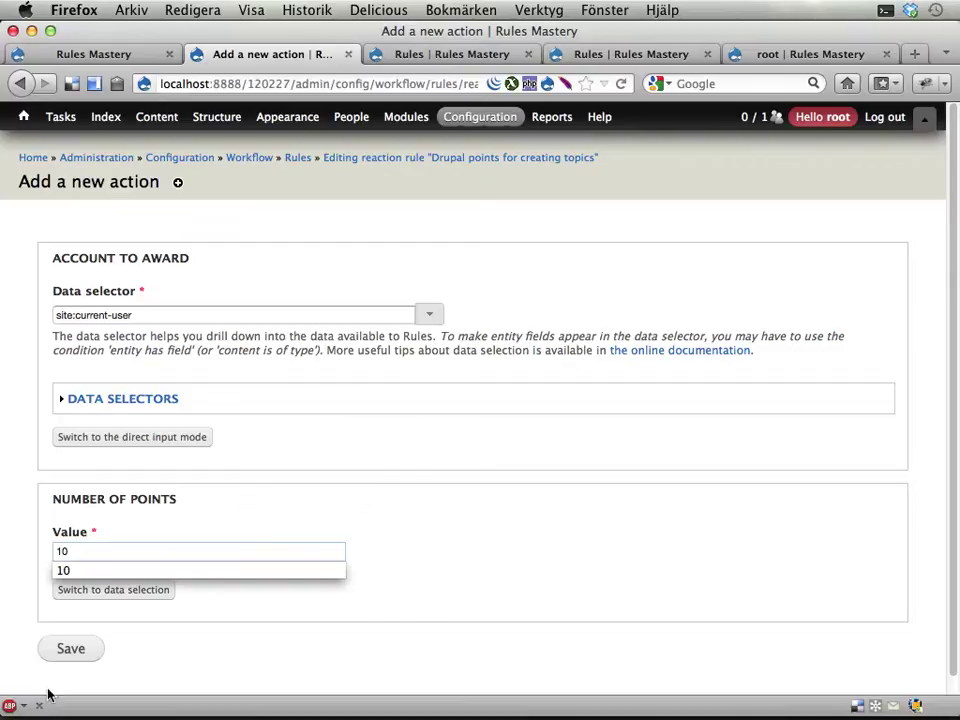
pyautogui.click(71, 652)
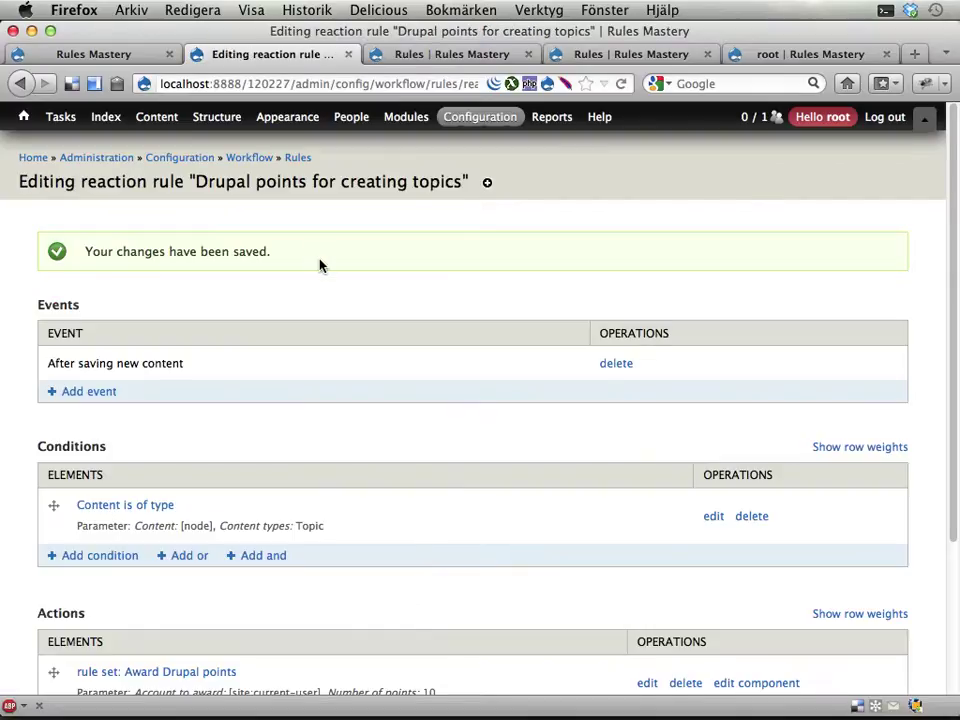
# - Open 'Drupal points for creating tutorials' and delete its 'Set a data value' action
pyautogui.click(300, 158)
pyautogui.scroll(-3, 490, 420)
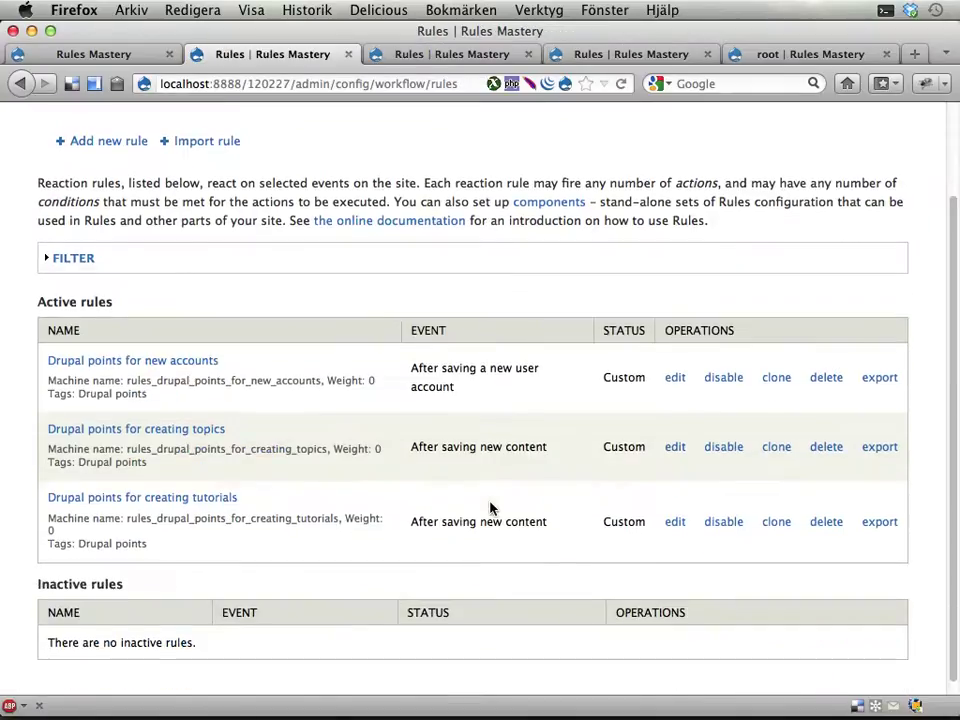
pyautogui.click(676, 522)
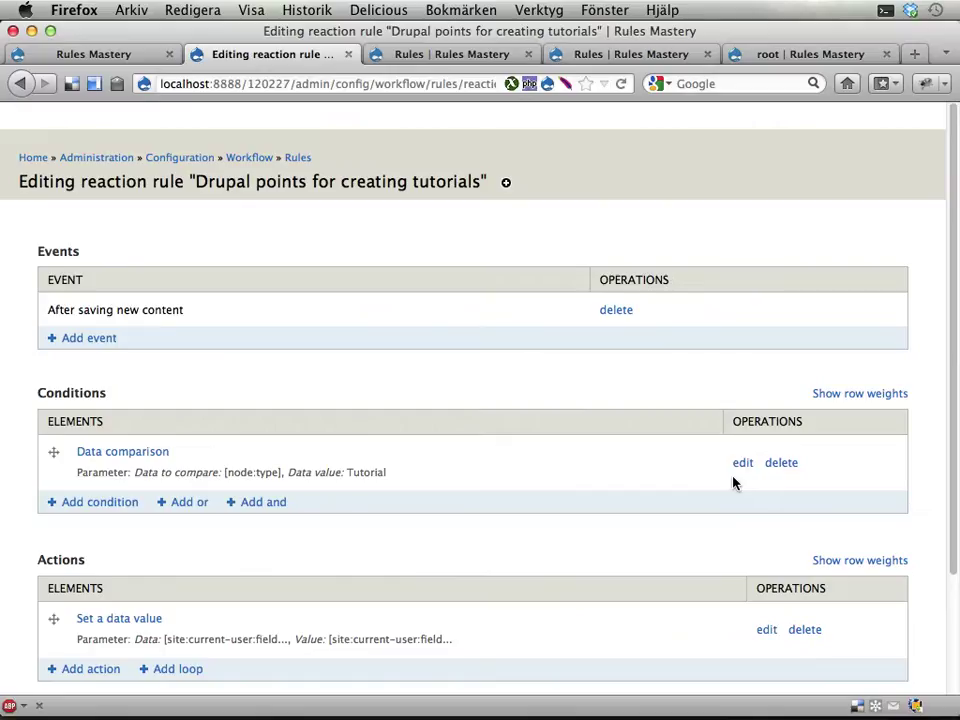
pyautogui.scroll(-3, 740, 490)
pyautogui.click(806, 490)
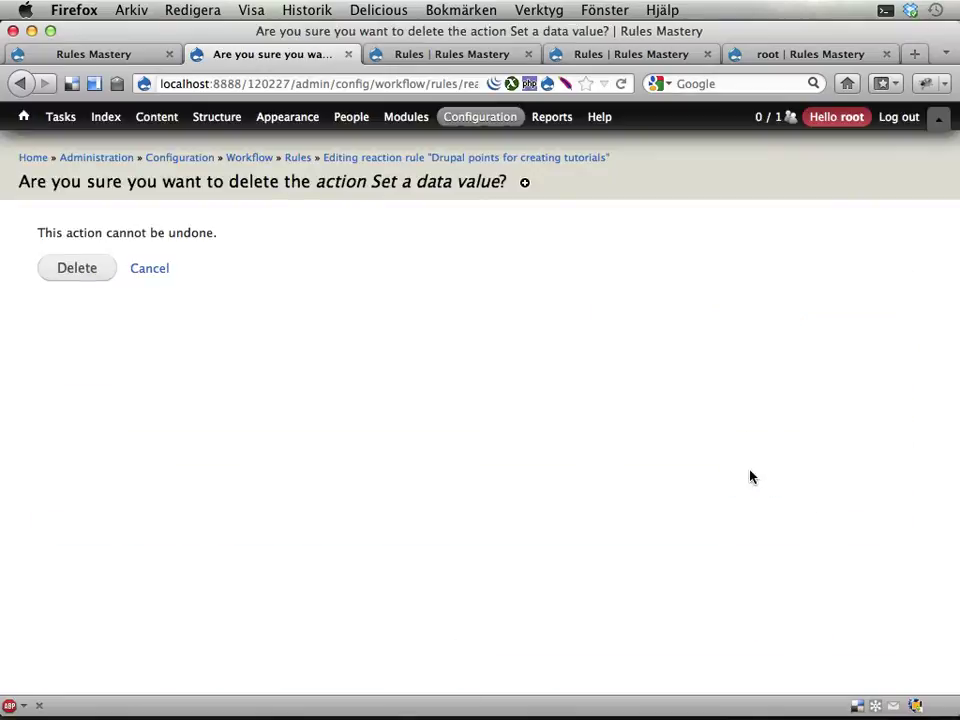
pyautogui.click(84, 264)
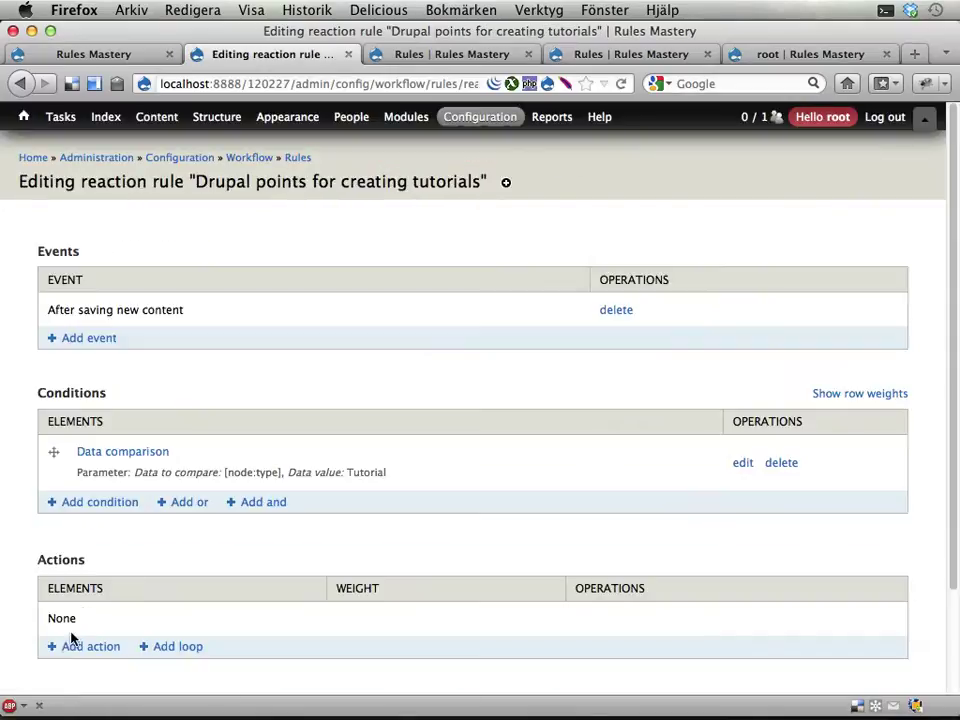
# - Add a 'Rule set: Award Drupal points' action for site:current-user with 20 points
pyautogui.click(77, 646)
pyautogui.click(232, 280)
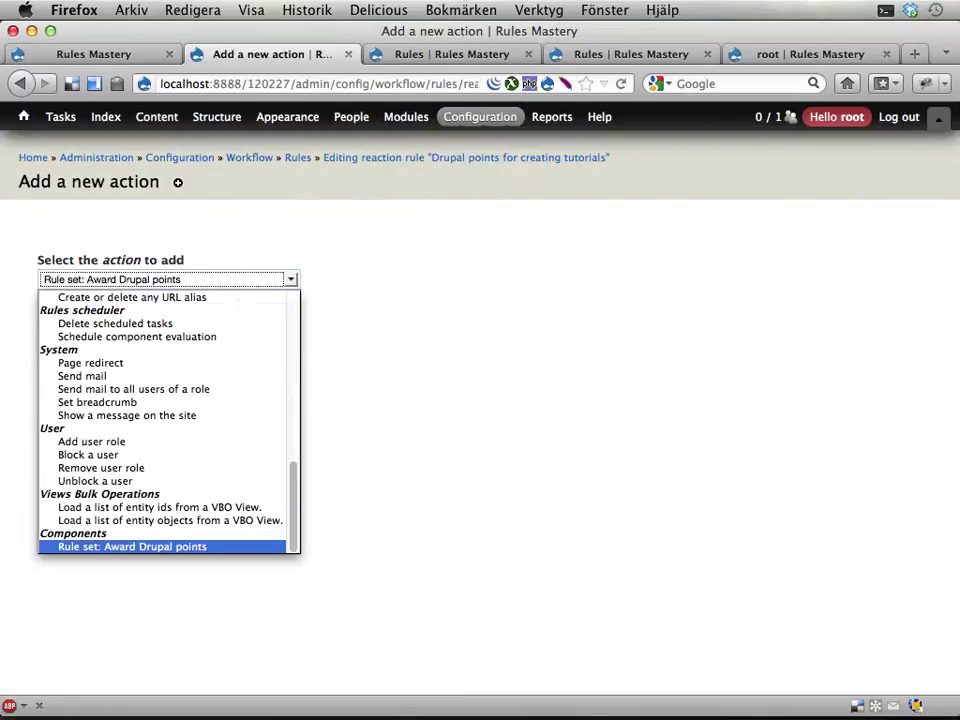
pyautogui.click(107, 550)
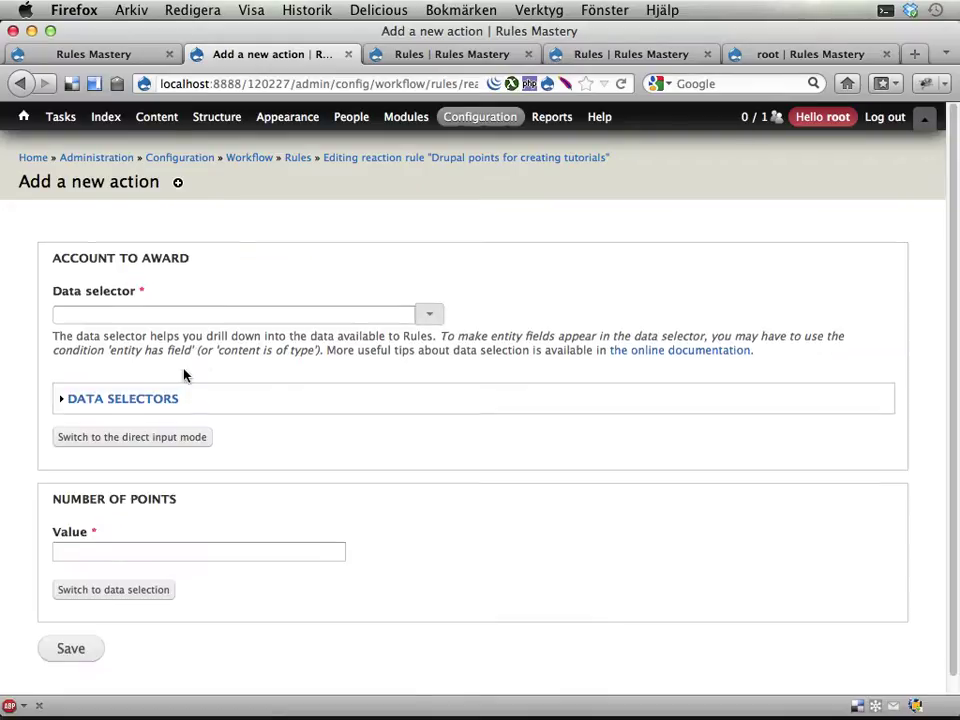
pyautogui.click(199, 315)
pyautogui.click(163, 338)
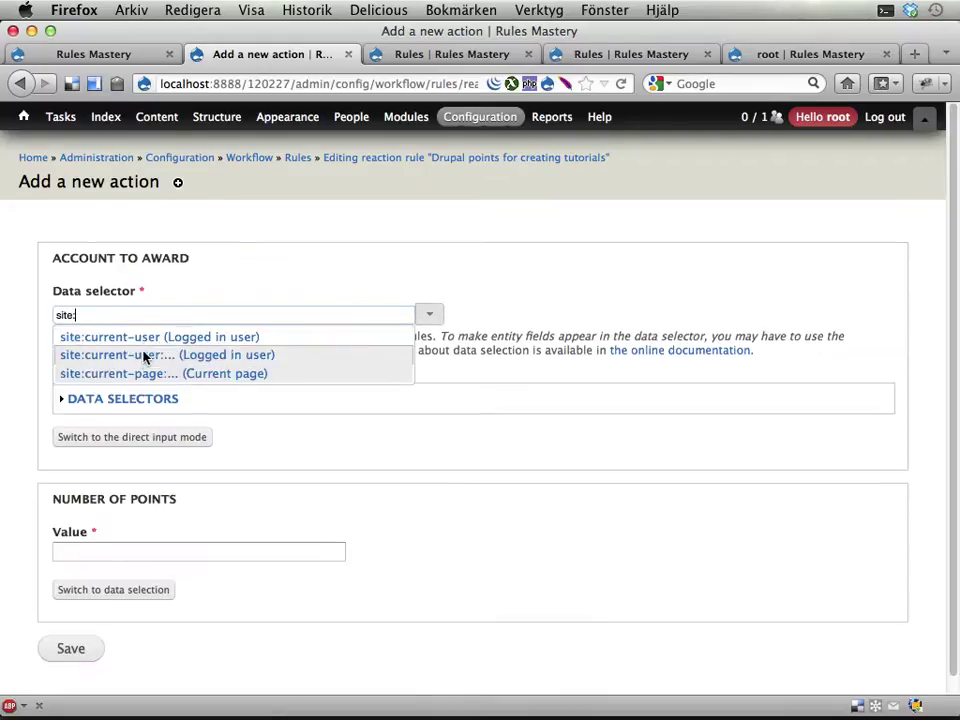
pyautogui.click(137, 337)
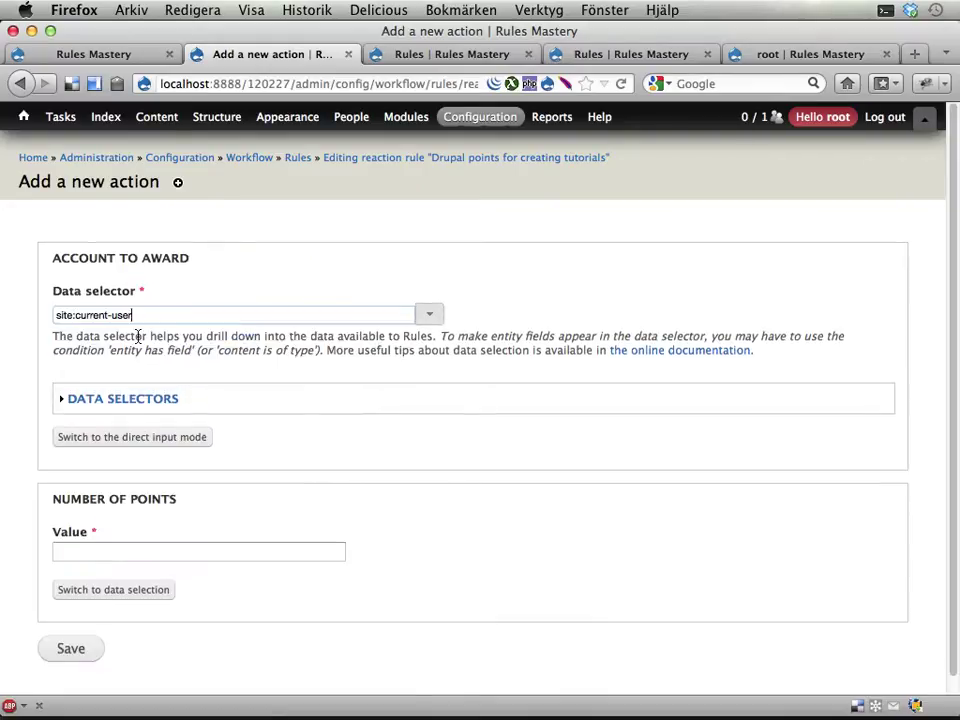
pyautogui.click(70, 551)
pyautogui.write('20')
pyautogui.click(70, 650)
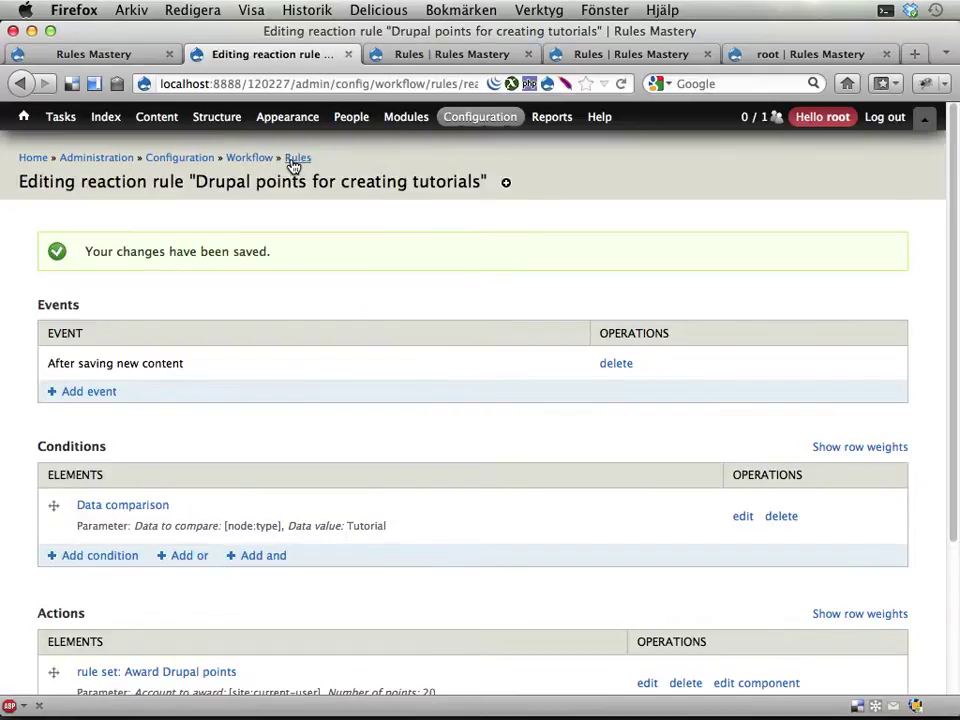
# - Change the 'Drupal points for new accounts' Award Drupal points value from 10 to 5
pyautogui.click(293, 159)
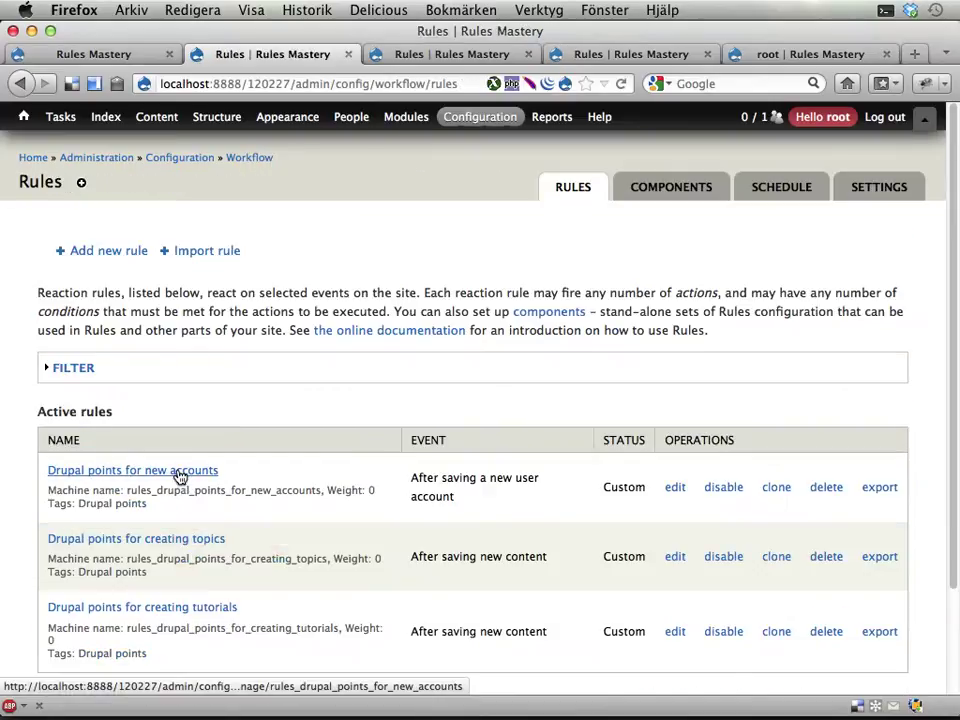
pyautogui.click(180, 472)
pyautogui.scroll(-2, 354, 504)
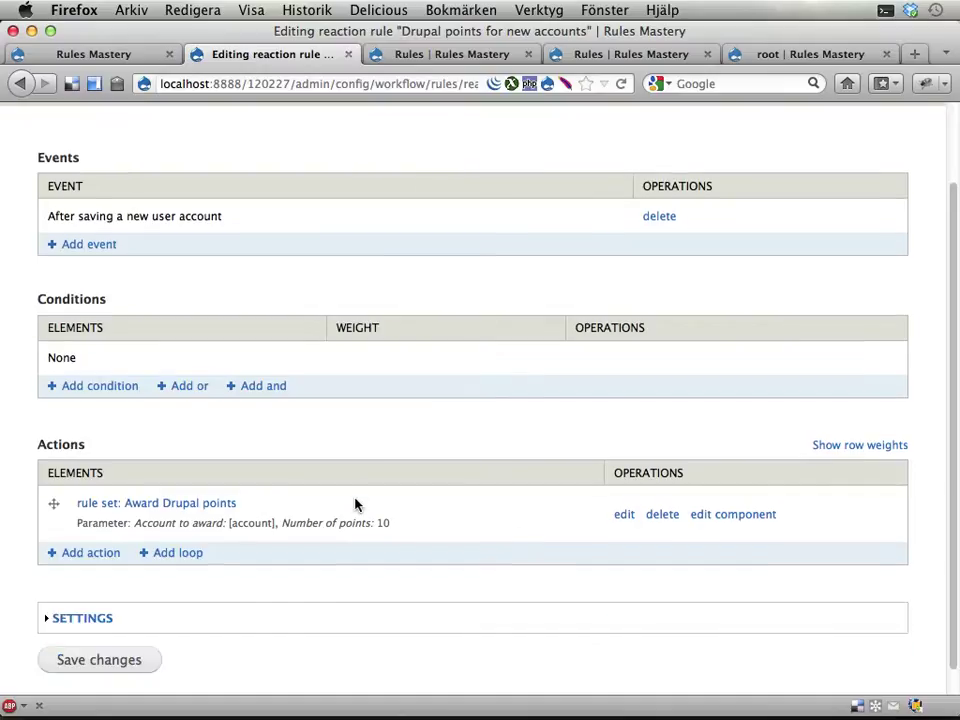
pyautogui.click(621, 516)
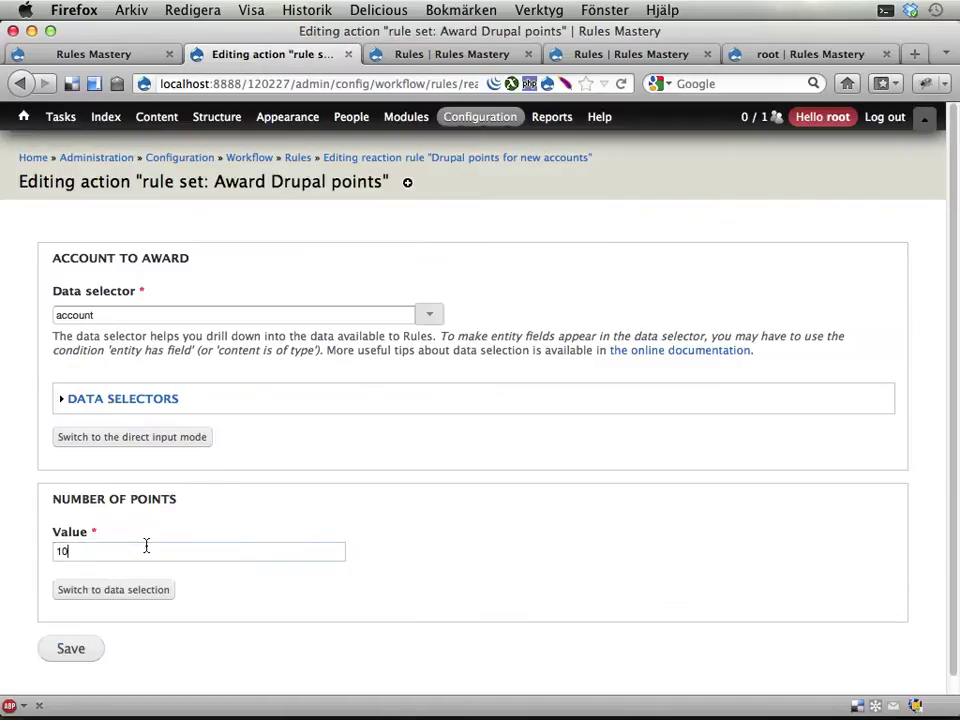
pyautogui.doubleClick(146, 546)
pyautogui.write('5')
pyautogui.click(47, 656)
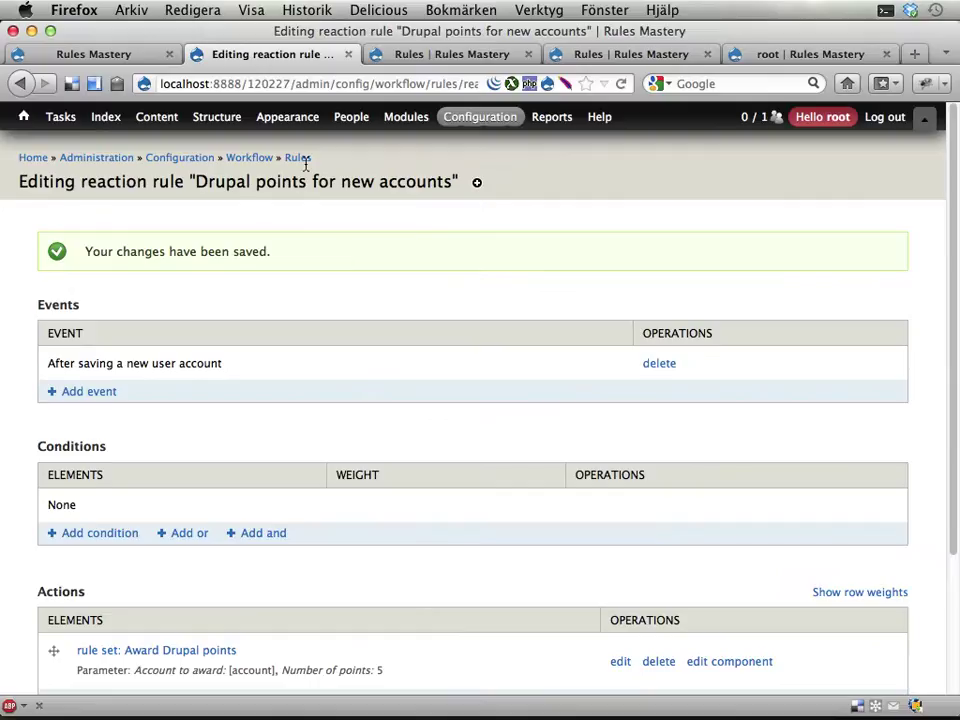
# - Return to the Rules list, then show the Components page listing Award Drupal points
pyautogui.click(298, 158)
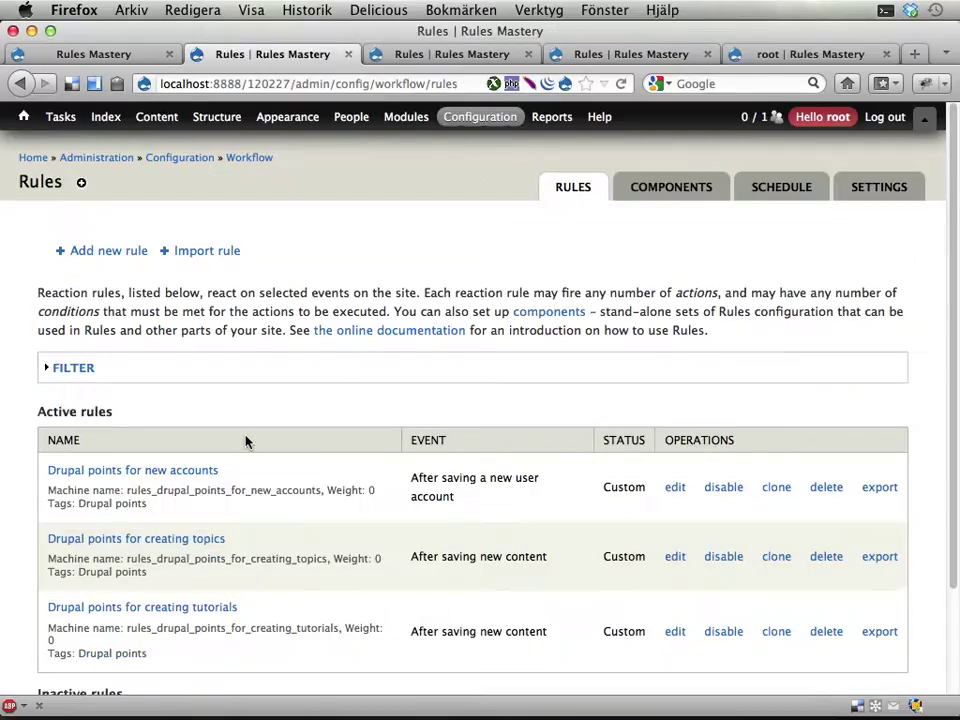
pyautogui.scroll(-3, 244, 439)
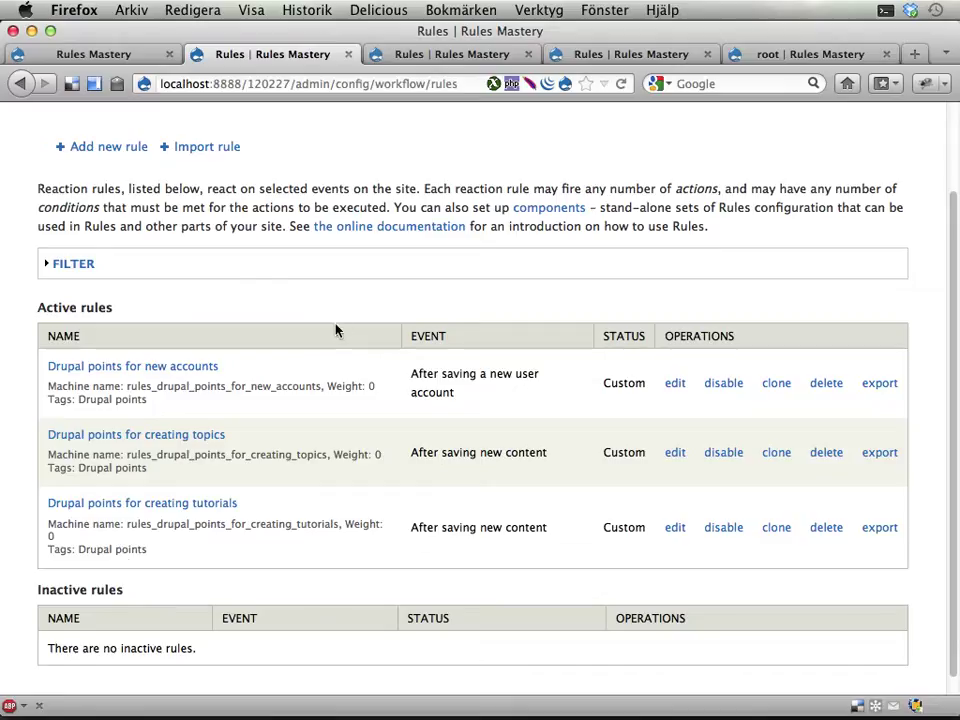
pyautogui.click(456, 56)
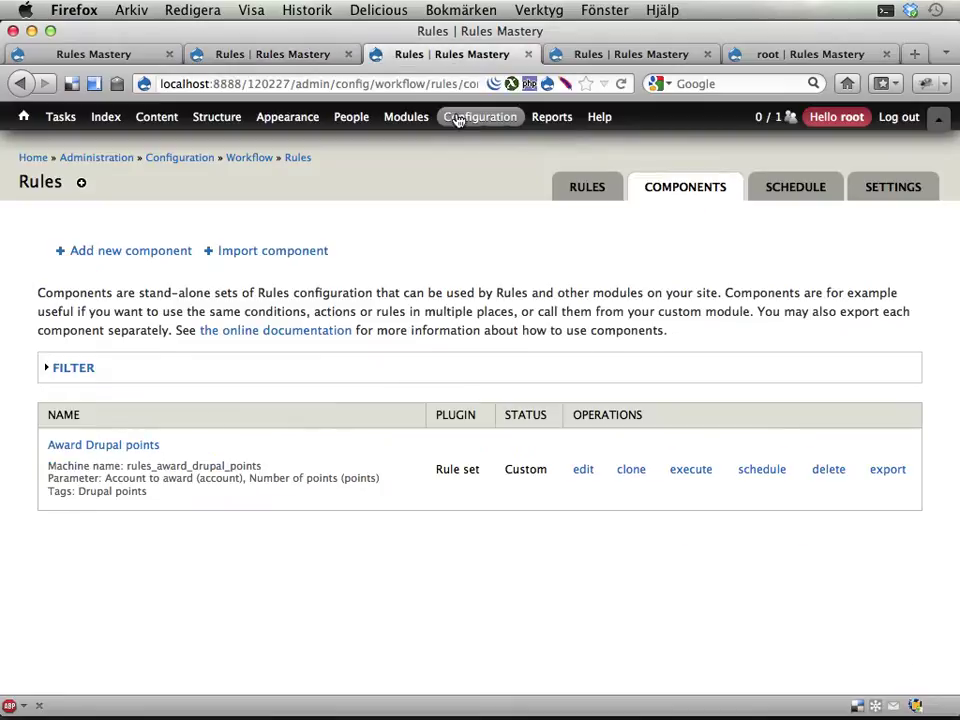